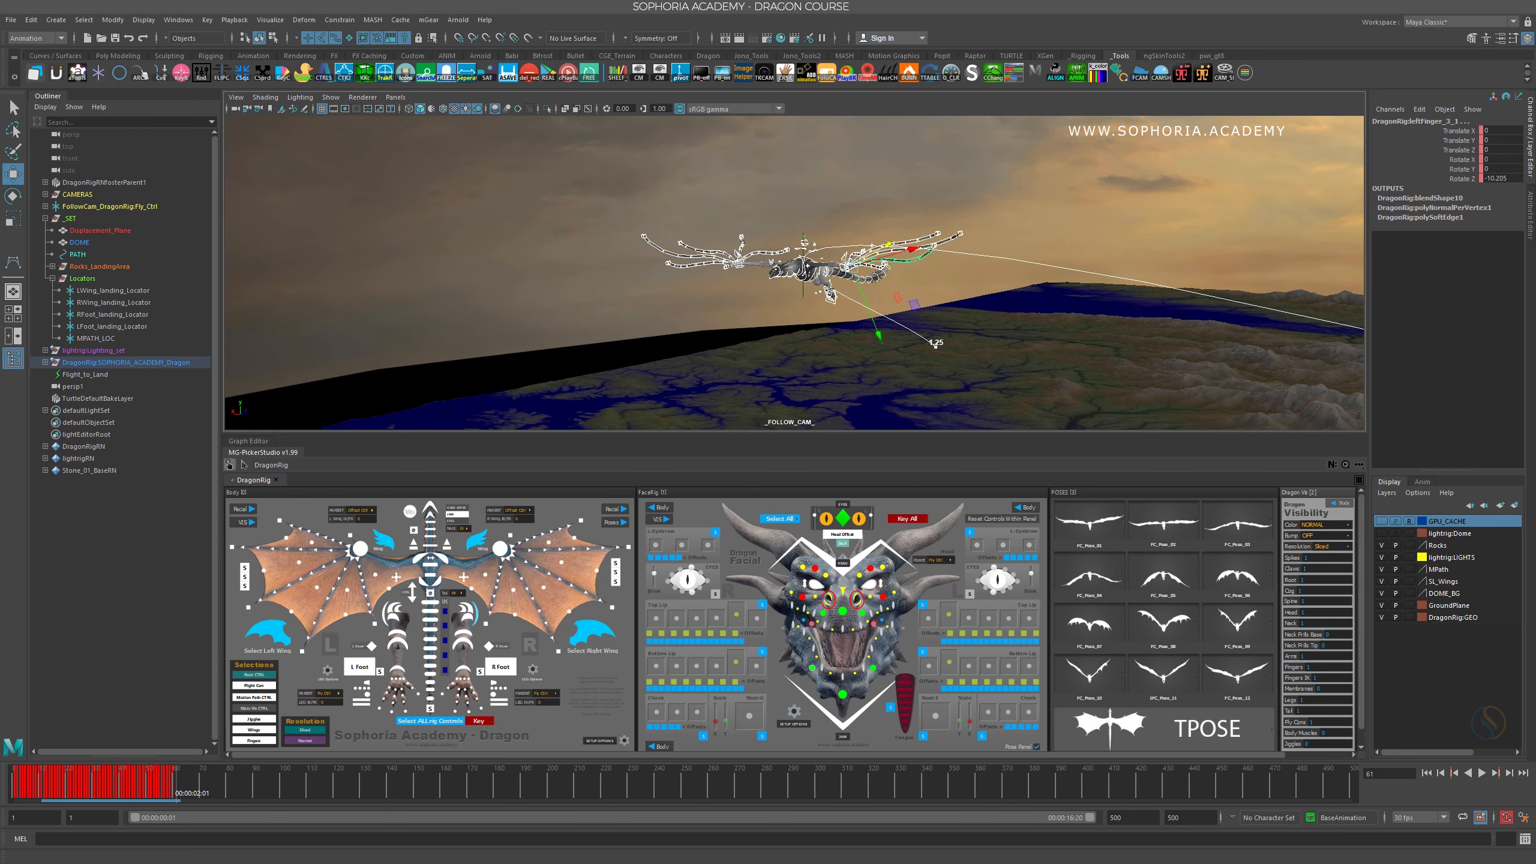
Choose the Left_Turn.anim clip from the Dragon Flight Cycles folder in Studio Library and move the current time to frame 60
drag(0, 121, 1090, 363)
mouse_move(773, 598)
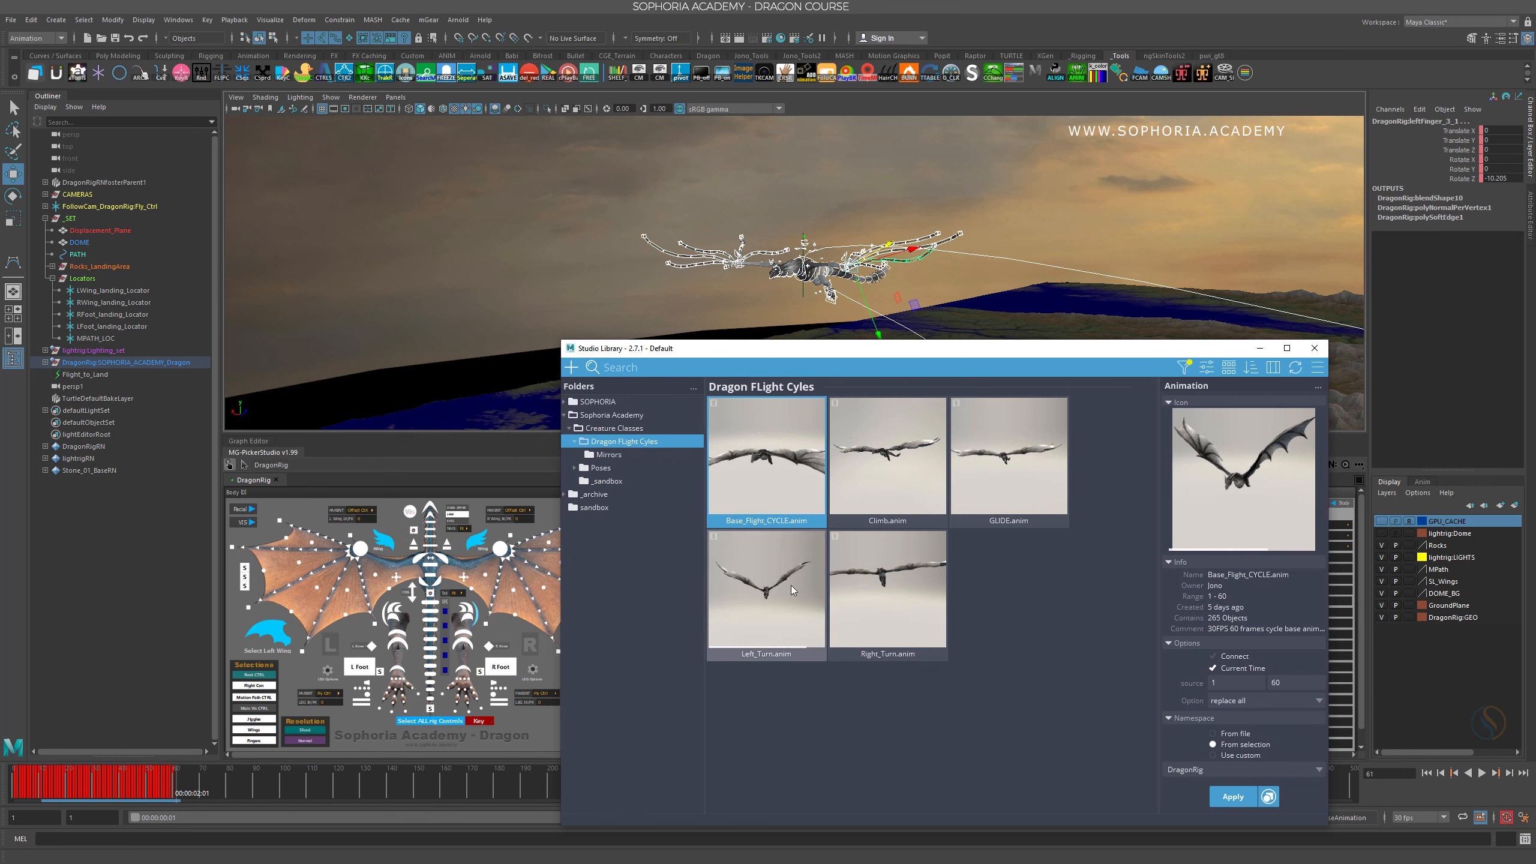
click(774, 597)
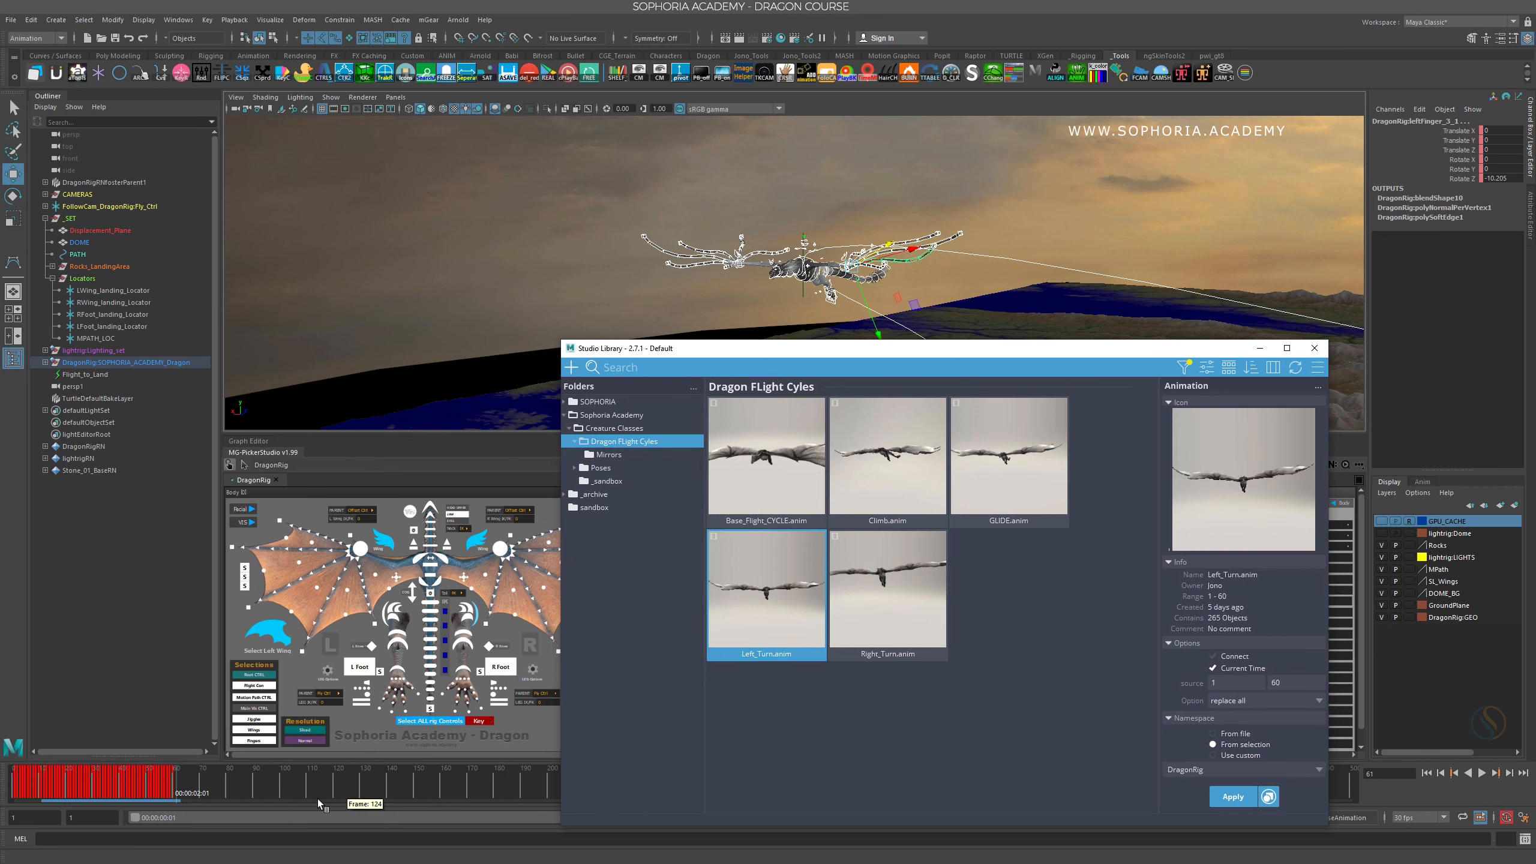
click(175, 782)
key(alt+v)
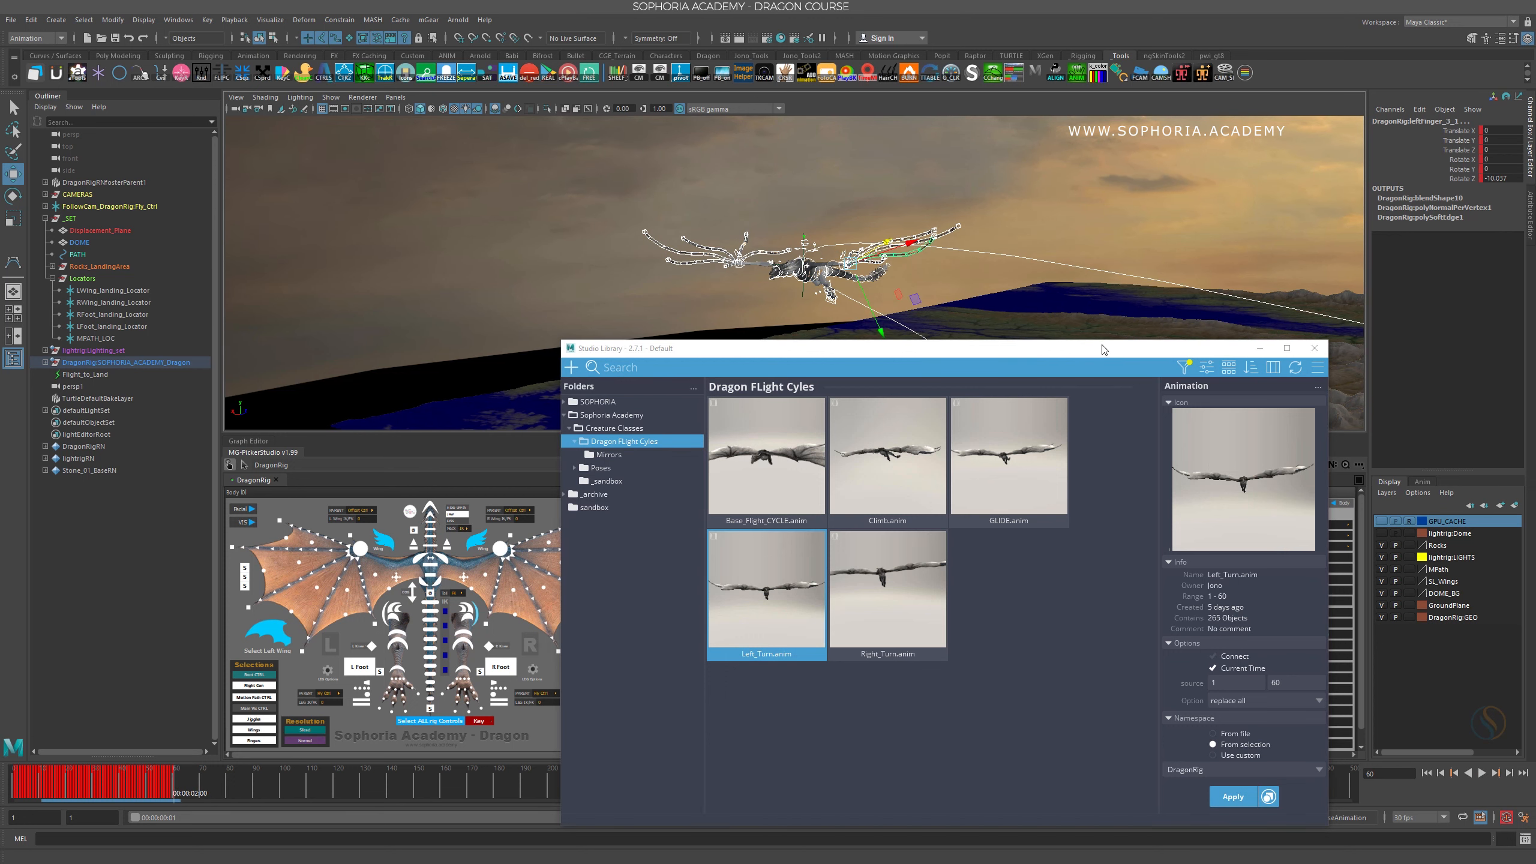
Shorten the visible timeline range to end at frame 256 and move the Studio Library window clear of the dragon
drag(1103, 345, 1135, 240)
drag(1089, 817, 623, 817)
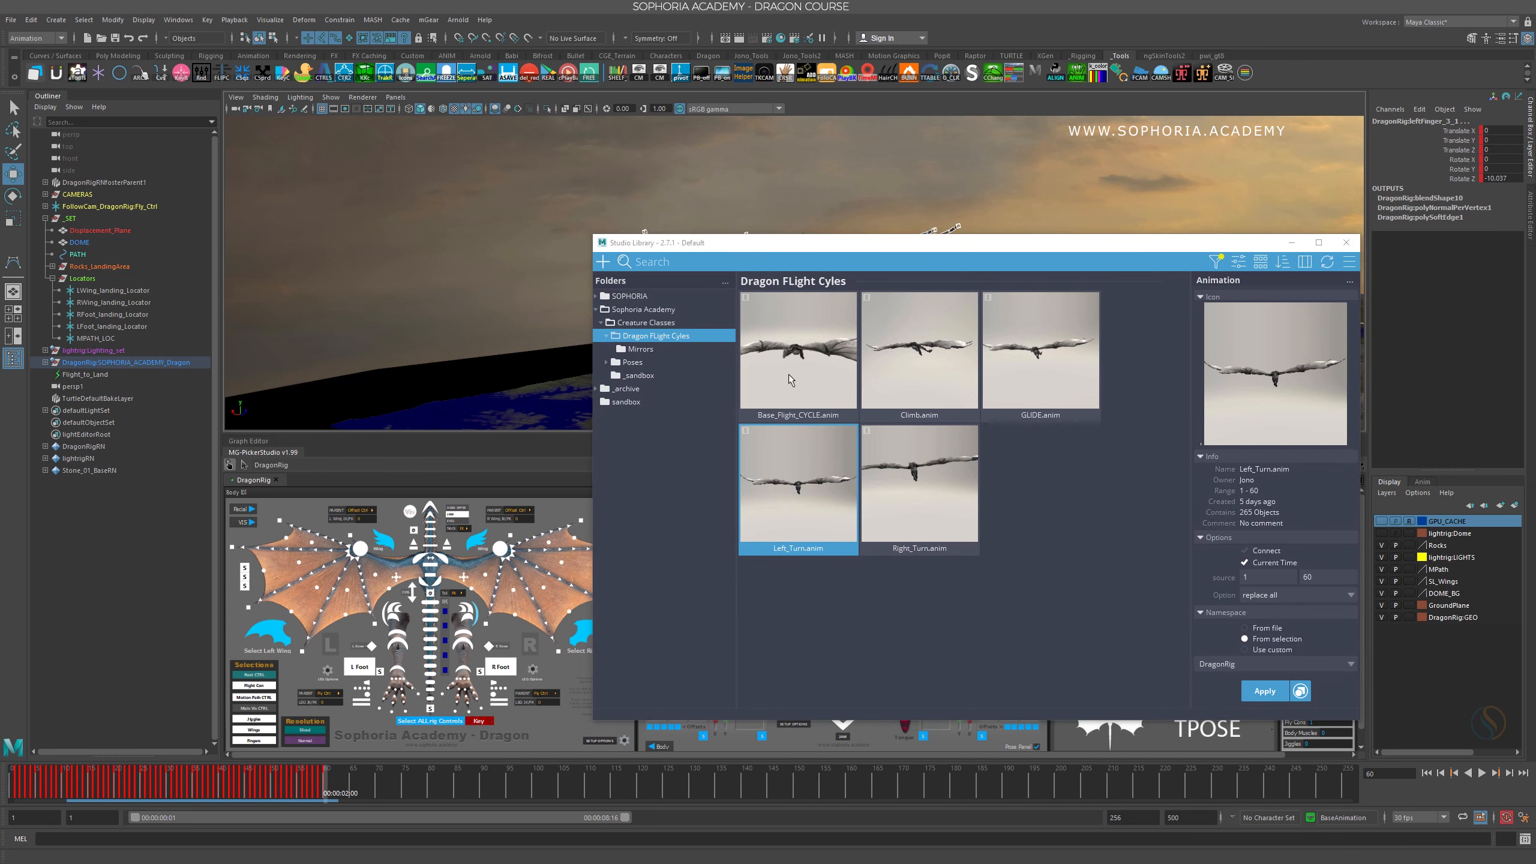
mouse_move(829, 381)
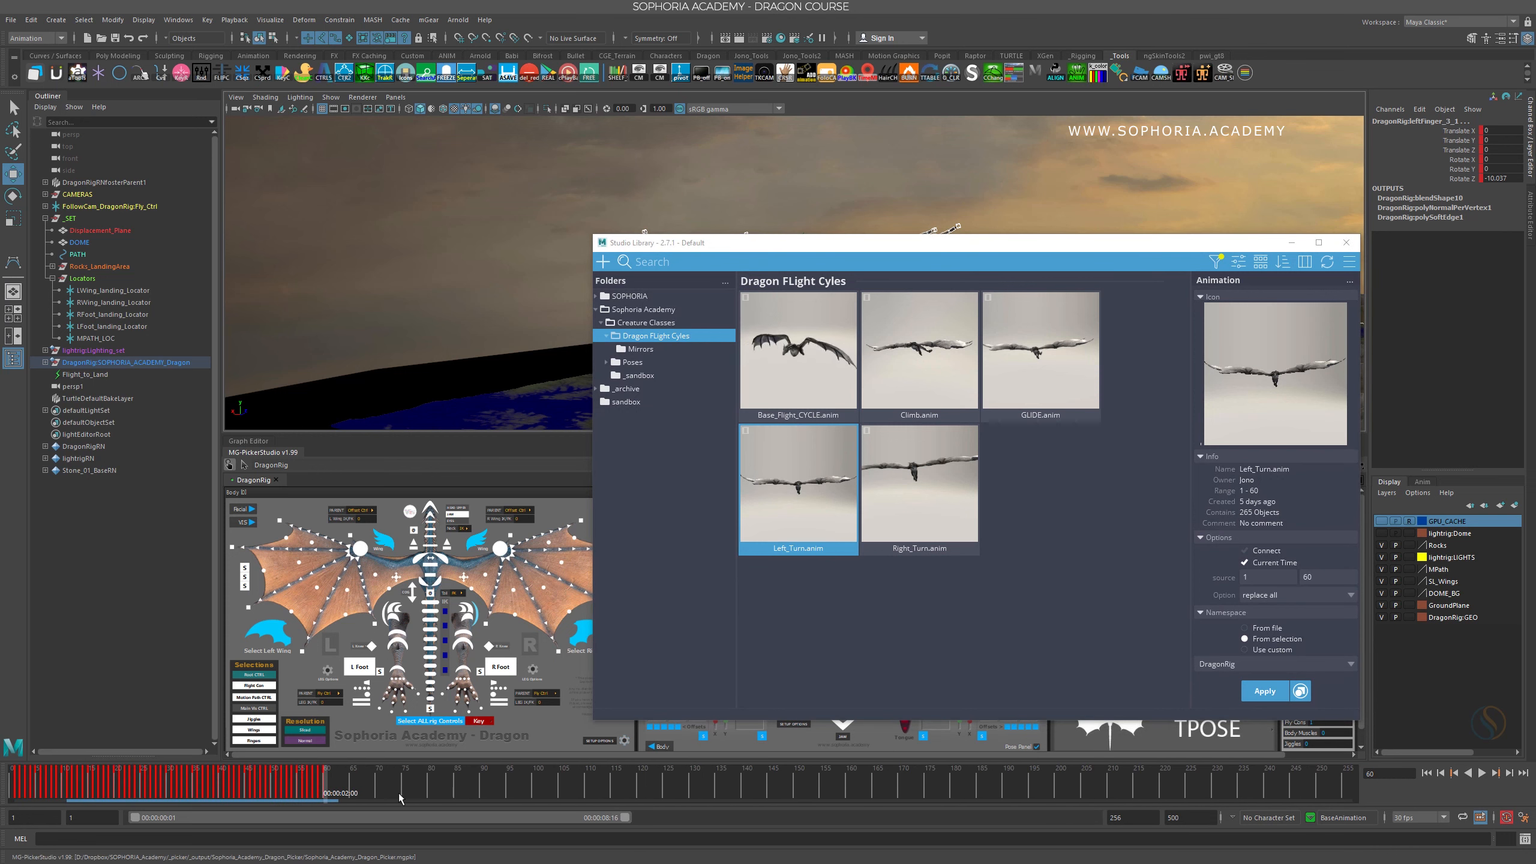
key(alt+v)
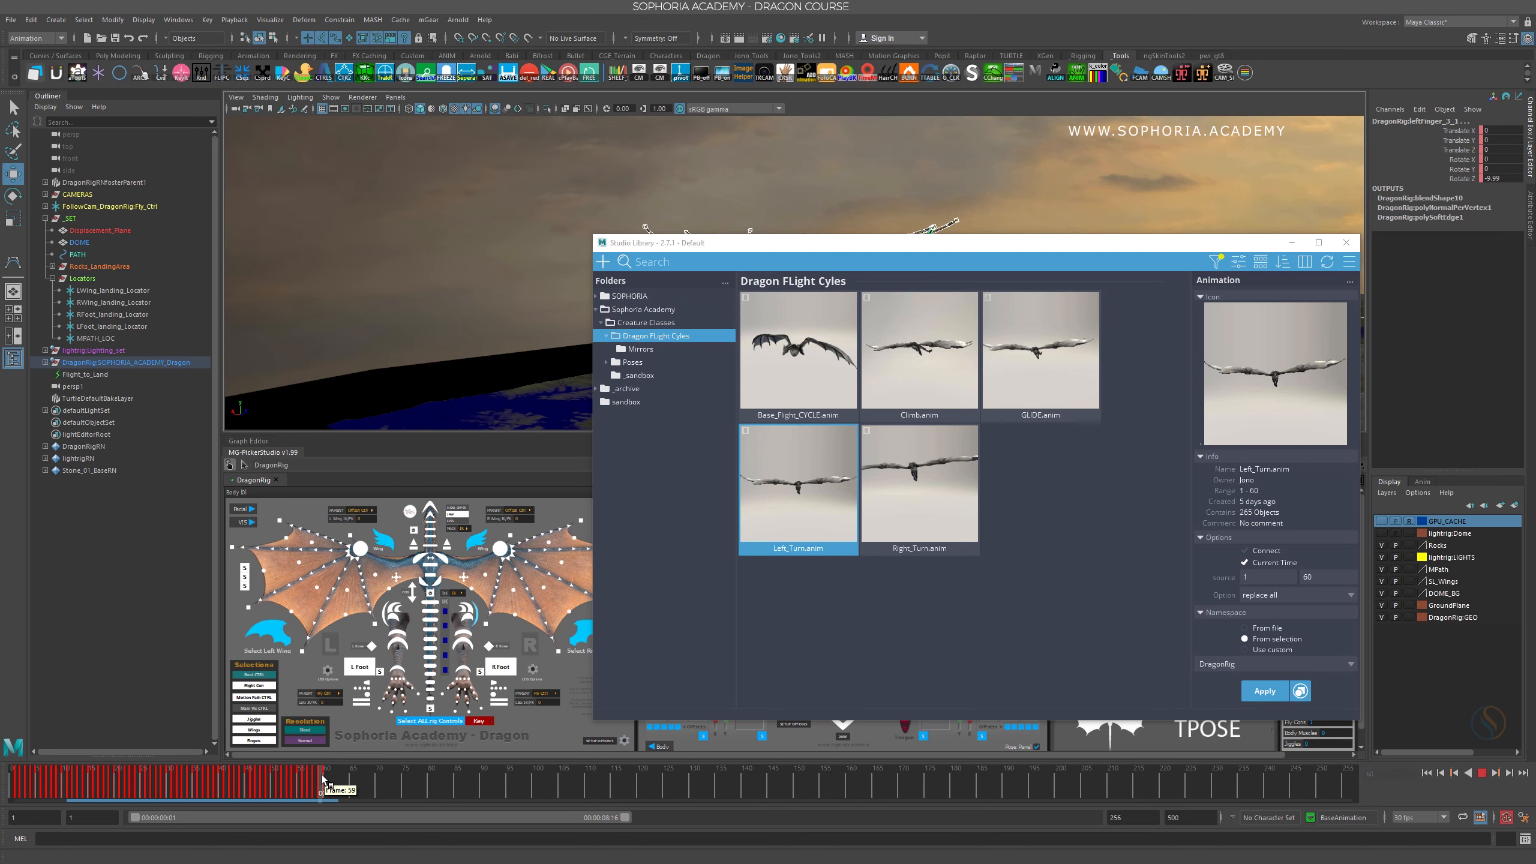
drag(860, 246, 0, 151)
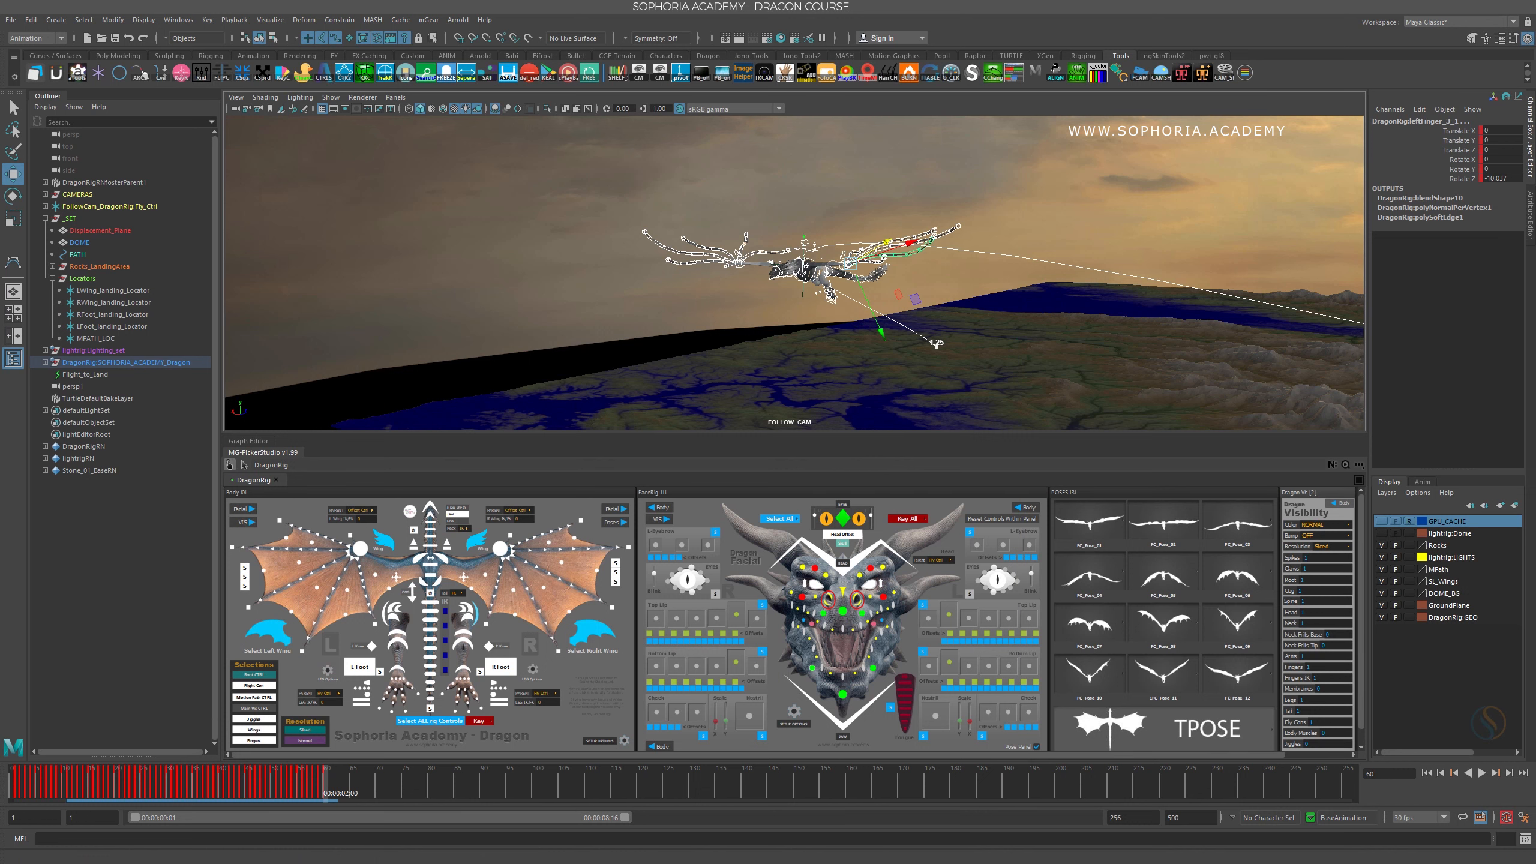
drag(0, 229, 357, 204)
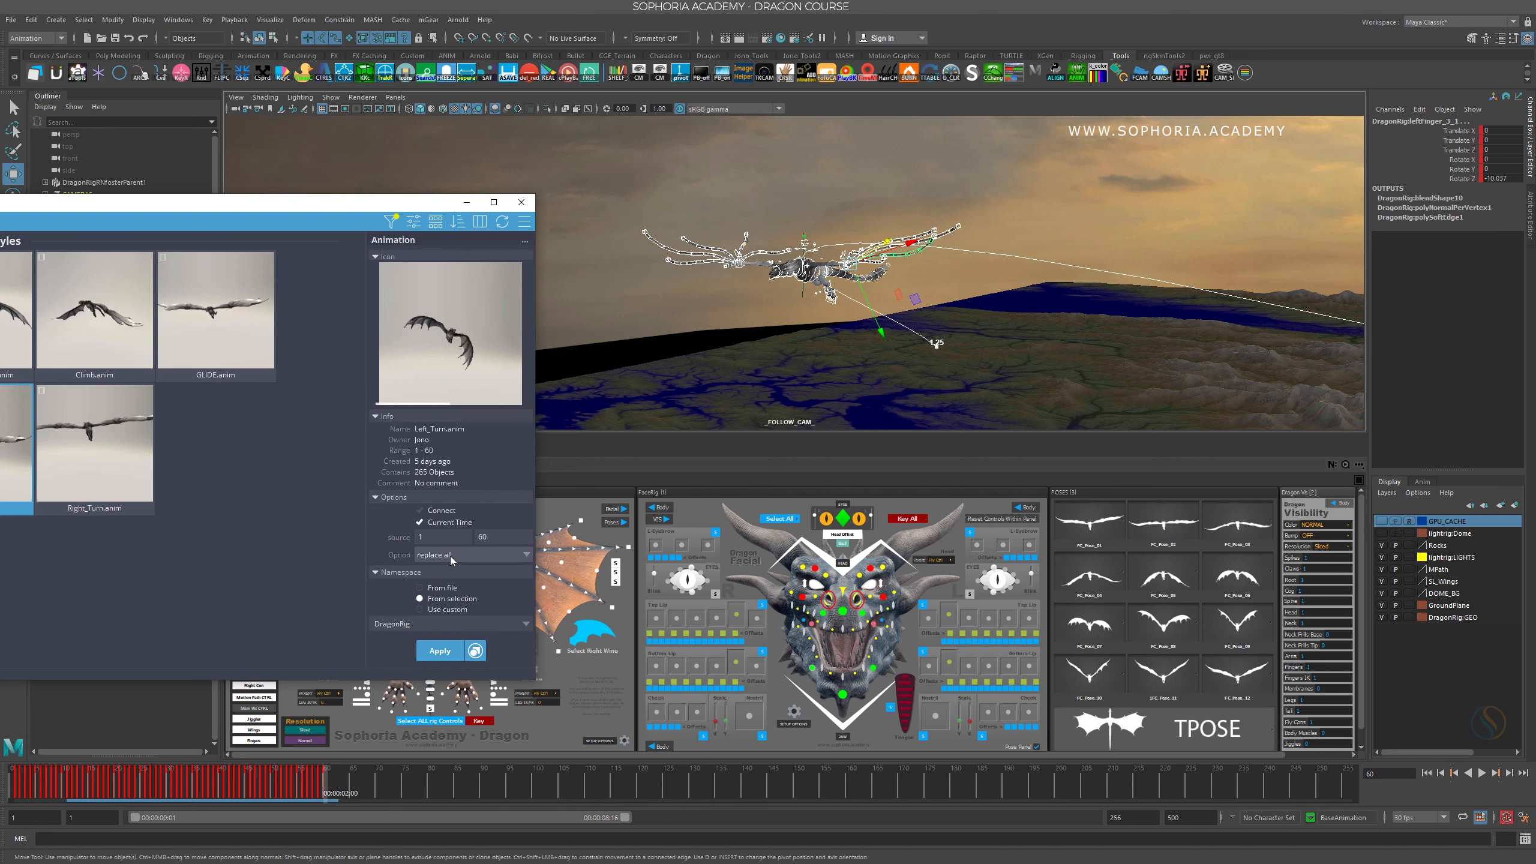
Apply the Left_Turn.anim clip to the dragon rig at frame 60 using the insert option
click(528, 553)
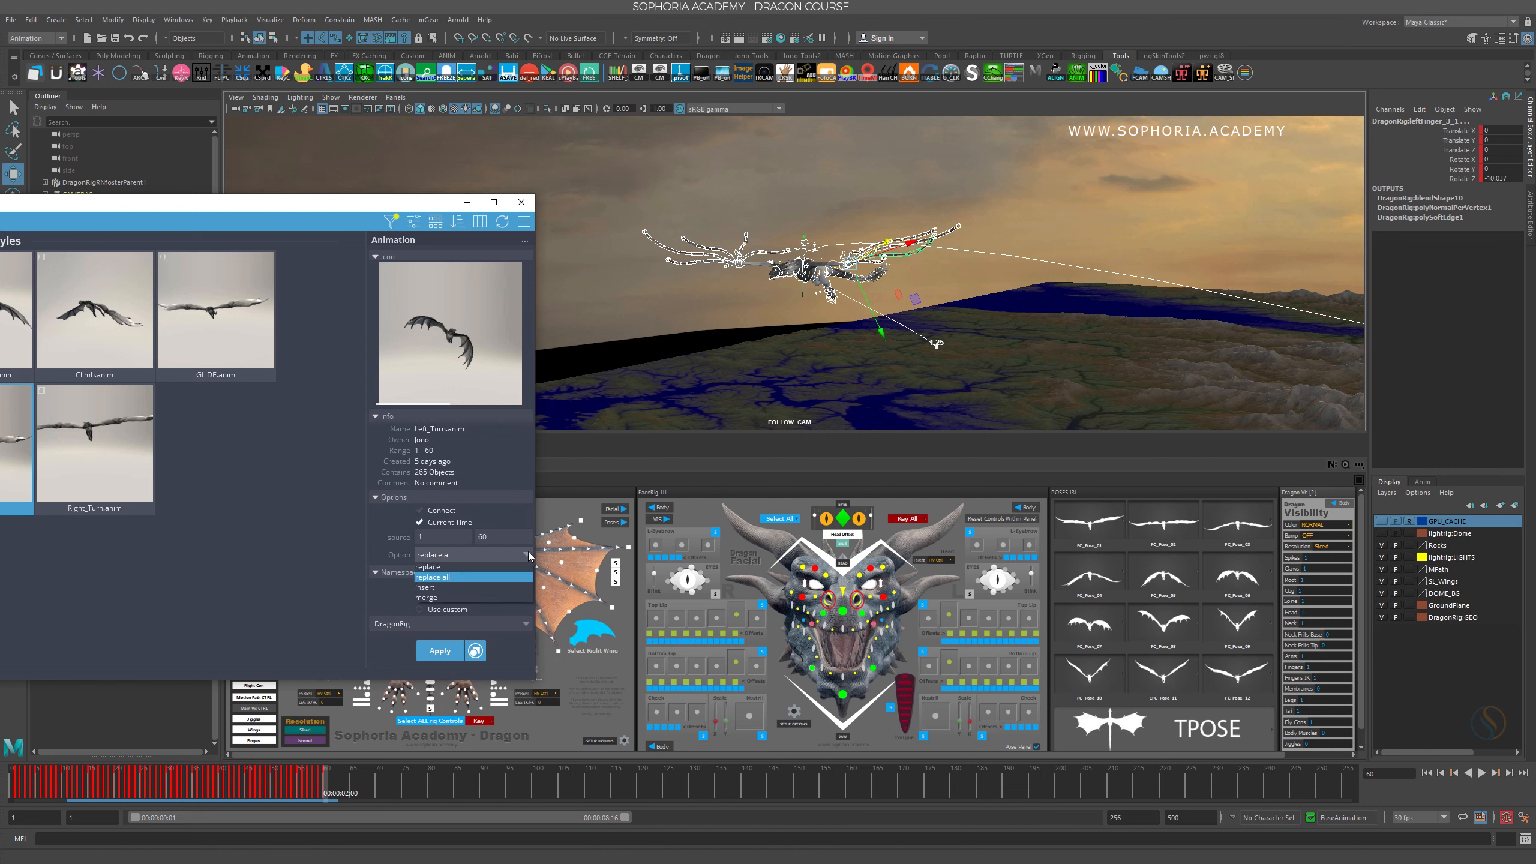
click(443, 587)
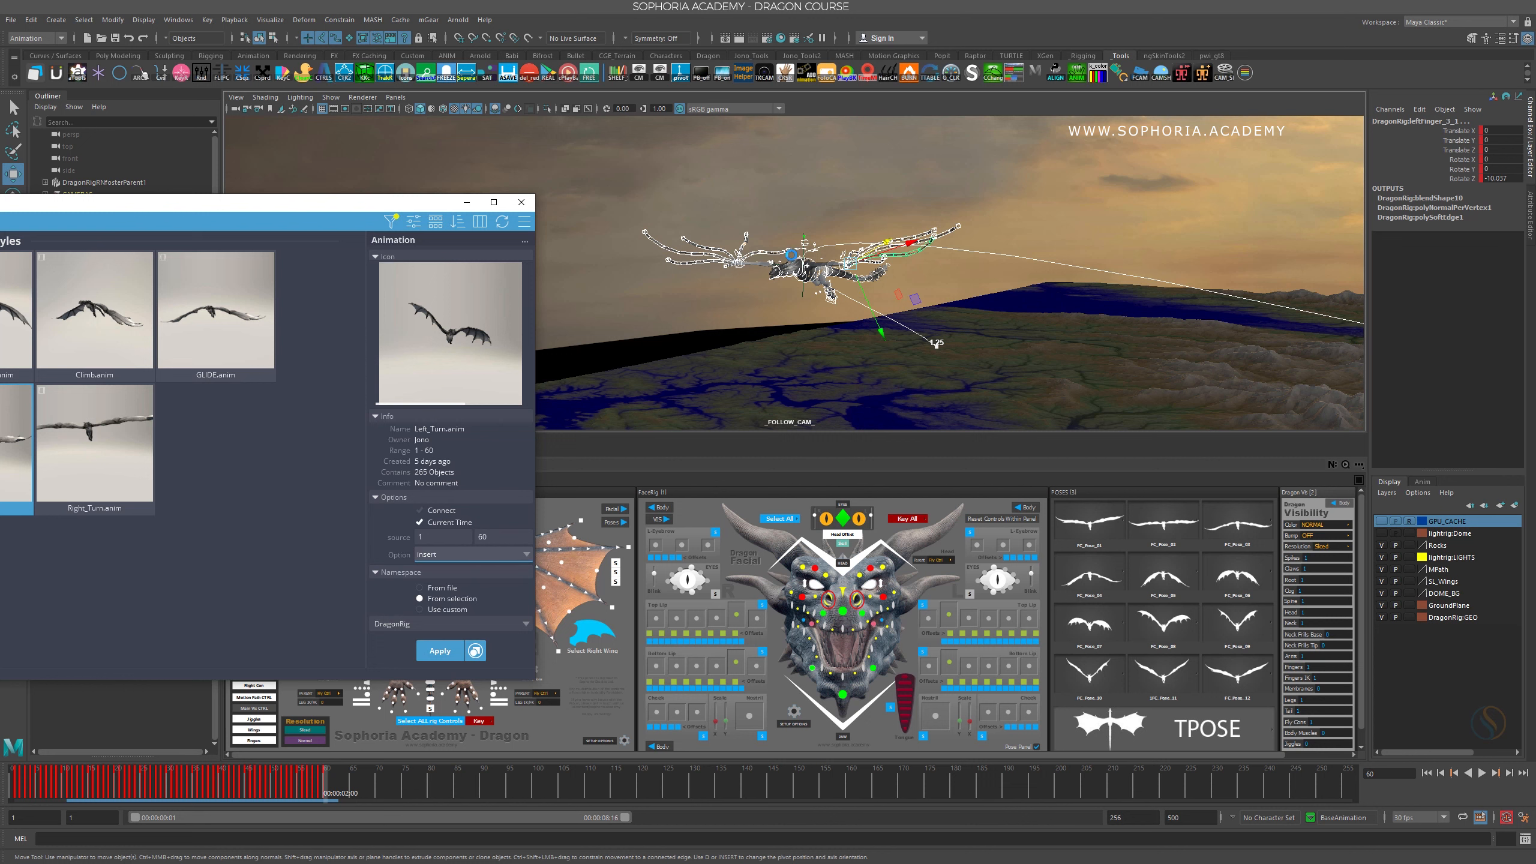
click(704, 228)
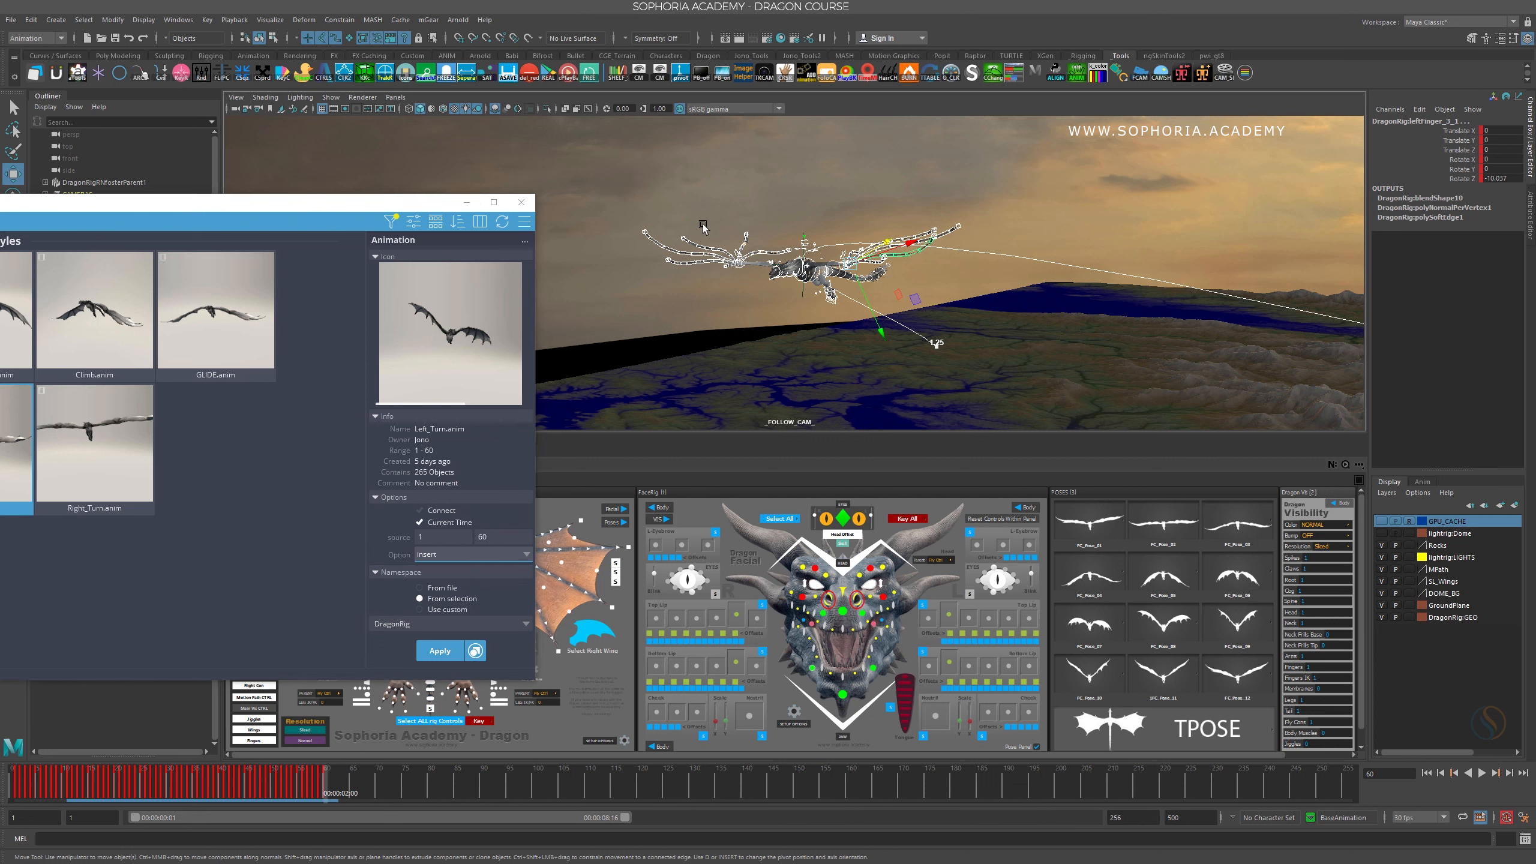
click(673, 232)
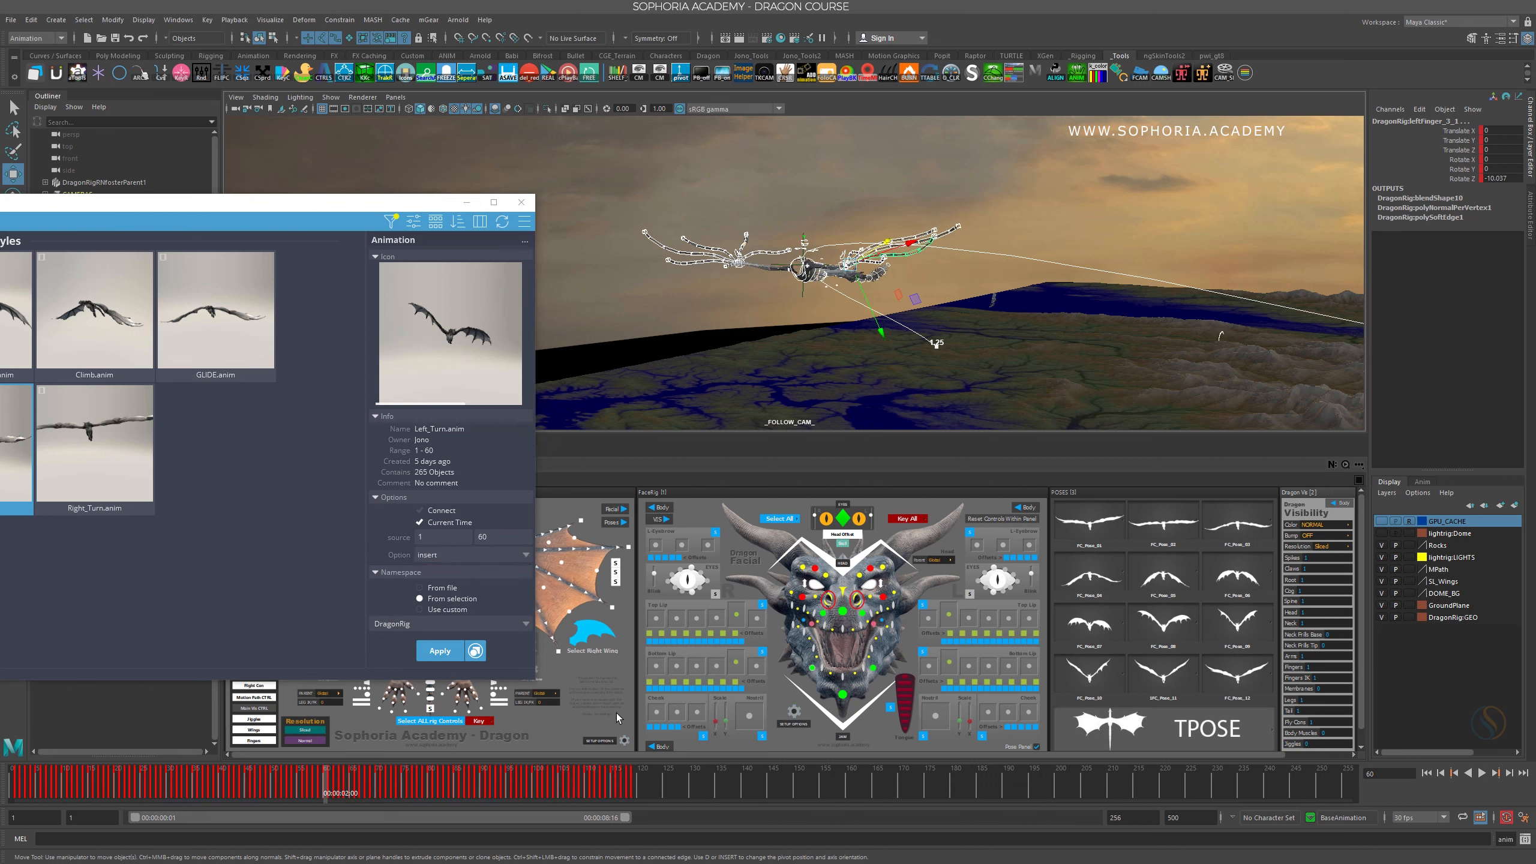
Select the dragon's detached head control near the rocks in the landing area
alt+right_drag(1100, 357, 949, 322)
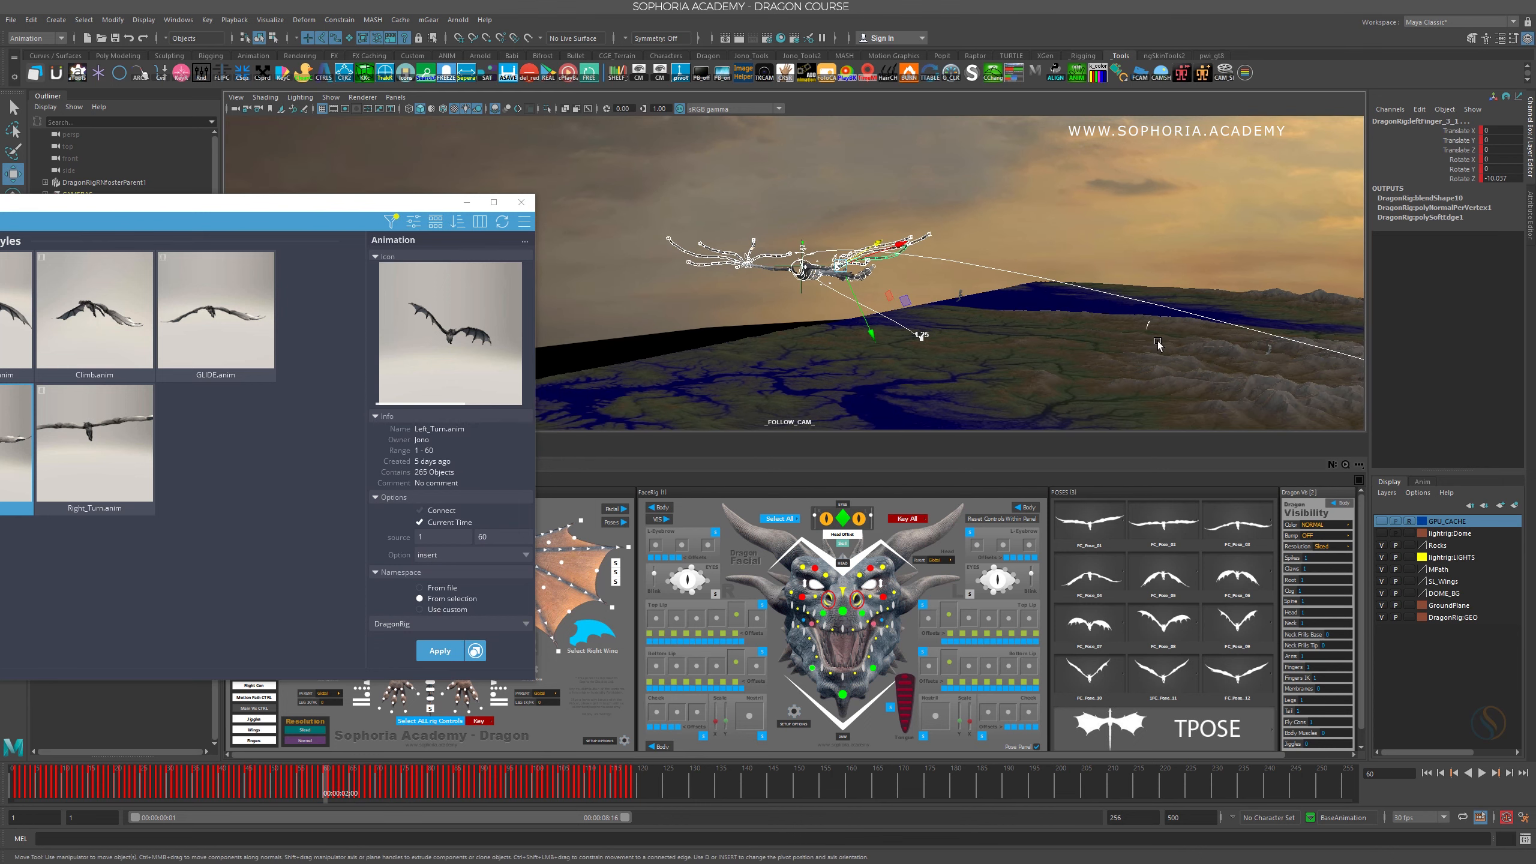
mouse_move(1158, 342)
alt+middle_down()
mouse_move(1082, 283)
mouse_move(1005, 280)
alt+middle_up()
alt+middle_drag(1227, 327, 1146, 303)
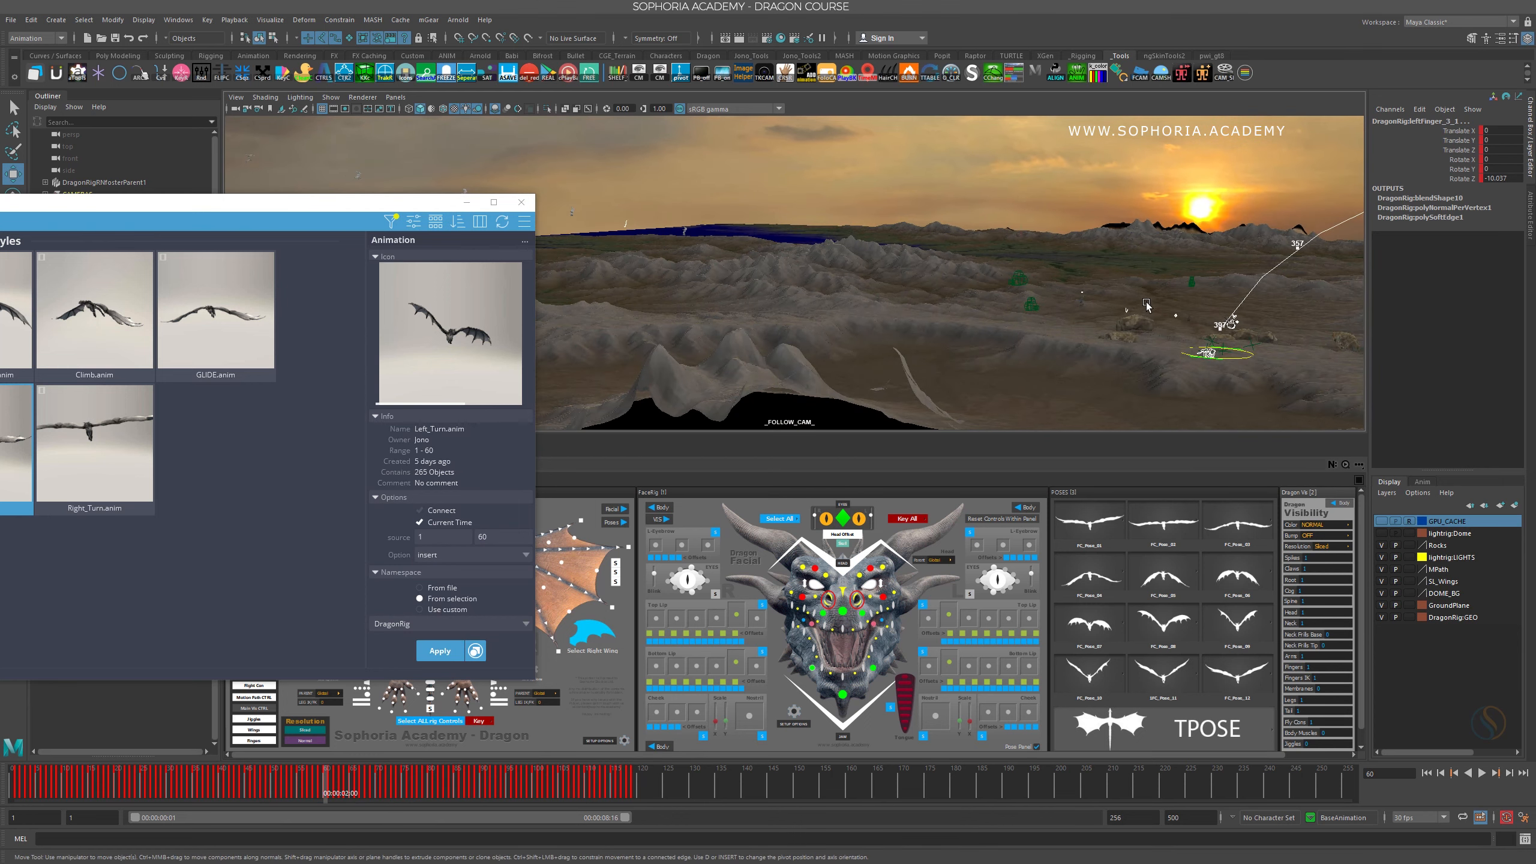
alt+drag(1147, 303, 870, 285)
alt+right_drag(992, 357, 1198, 364)
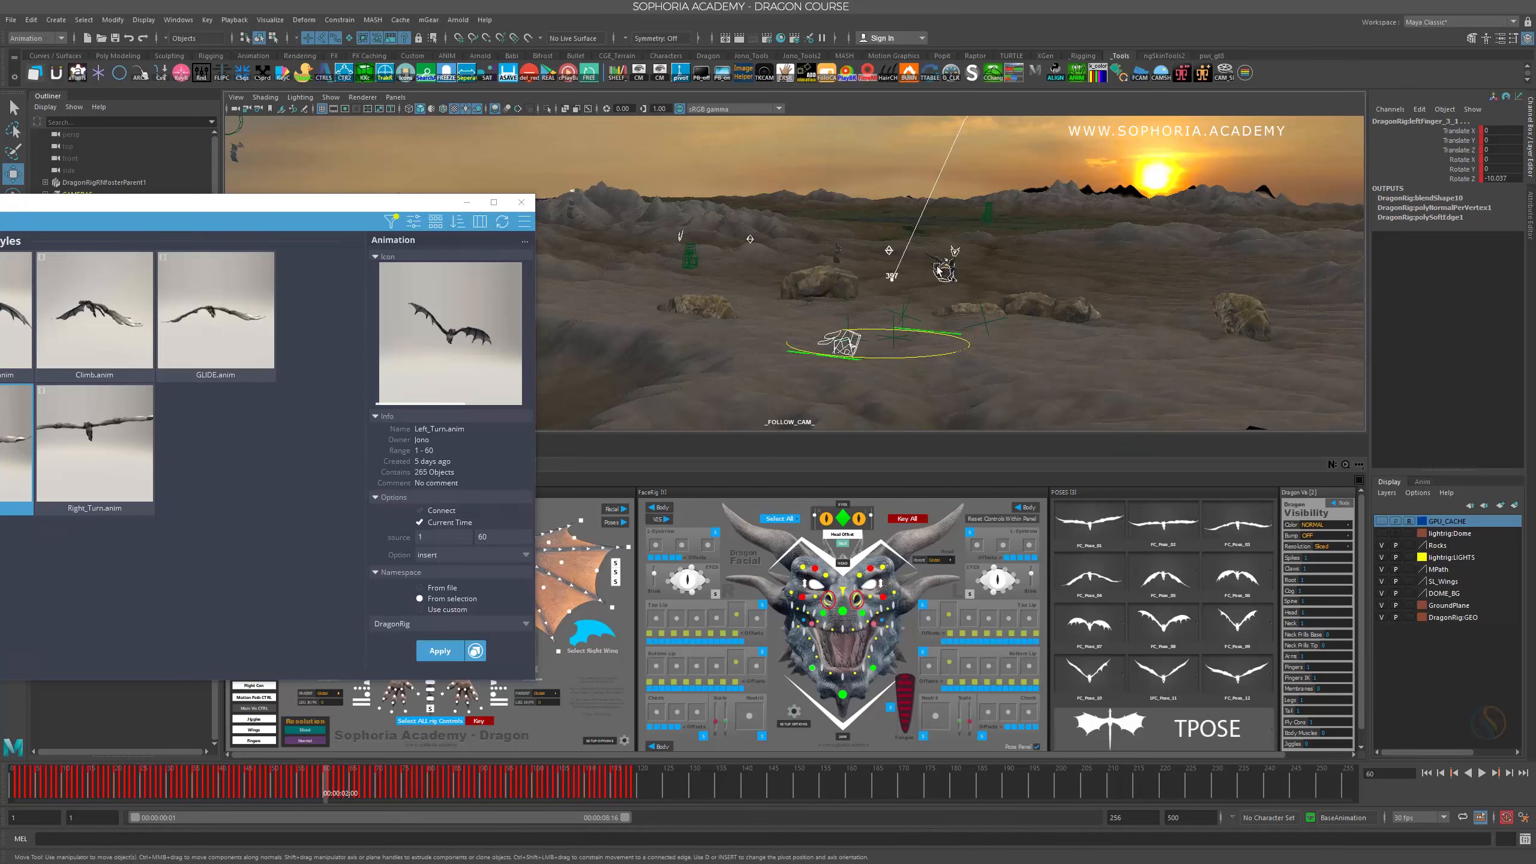
click(940, 270)
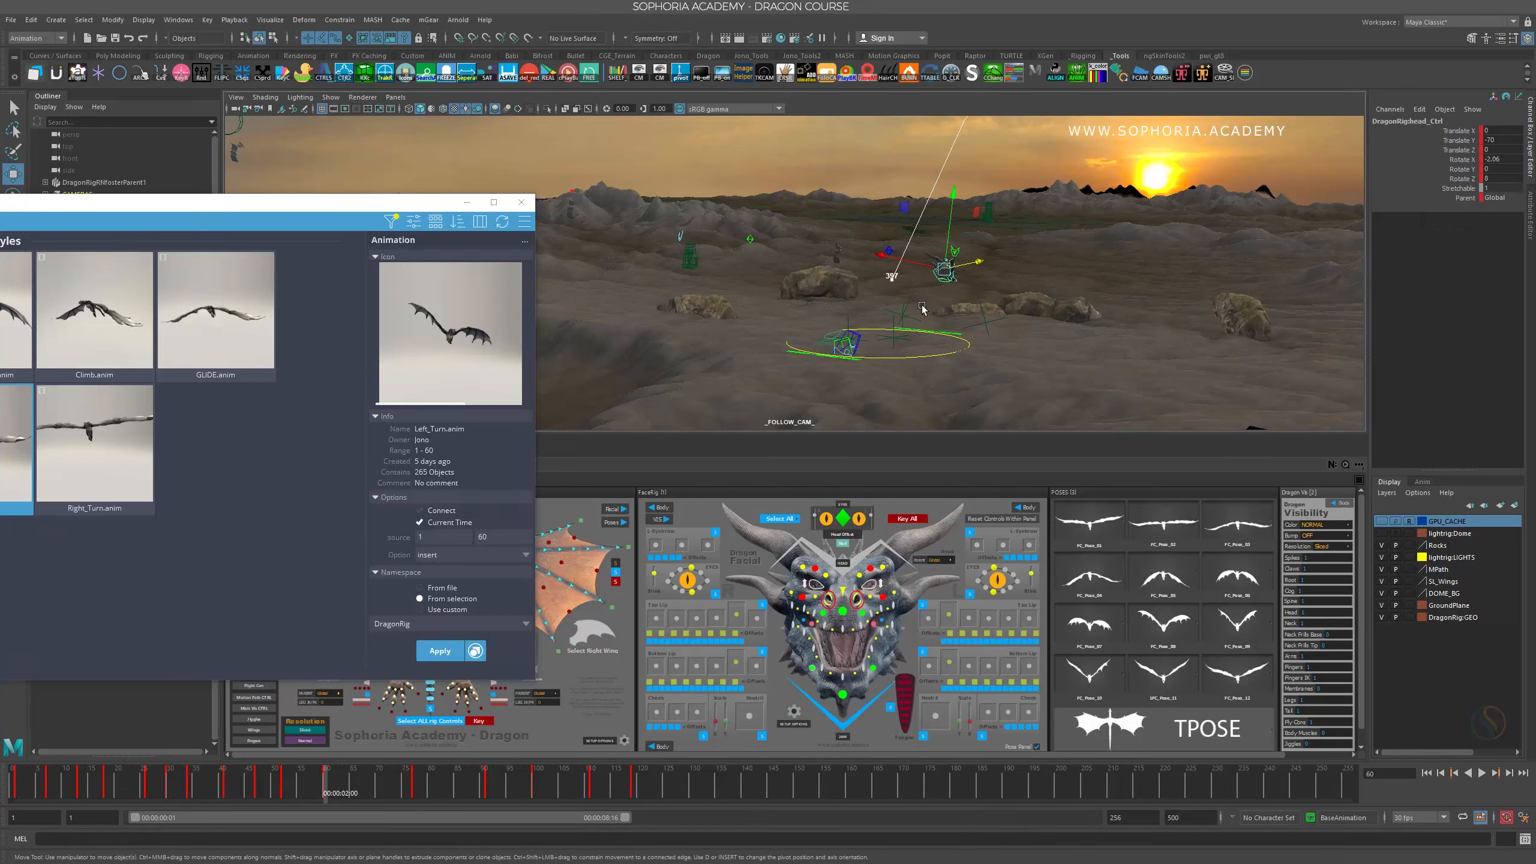
key(f)
Add the left and right elbow IK controls and both ankle IK controls to the head control selection
alt+right_drag(992, 350, 818, 330)
alt+middle_drag(818, 330, 1143, 285)
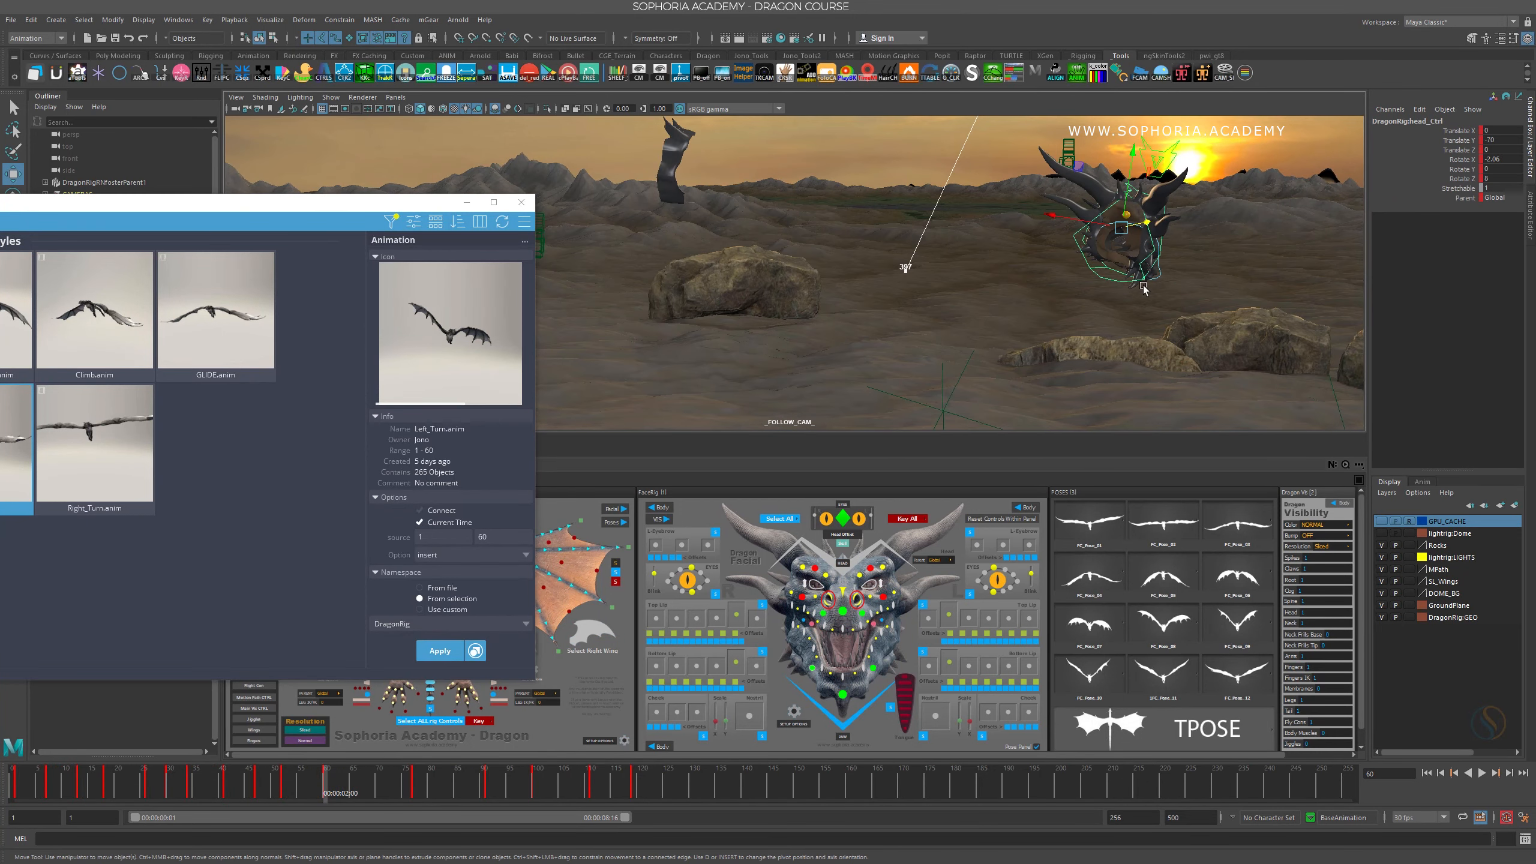
alt+right_drag(1143, 286, 846, 283)
alt+middle_drag(744, 278, 823, 268)
alt+middle_drag(678, 237, 882, 225)
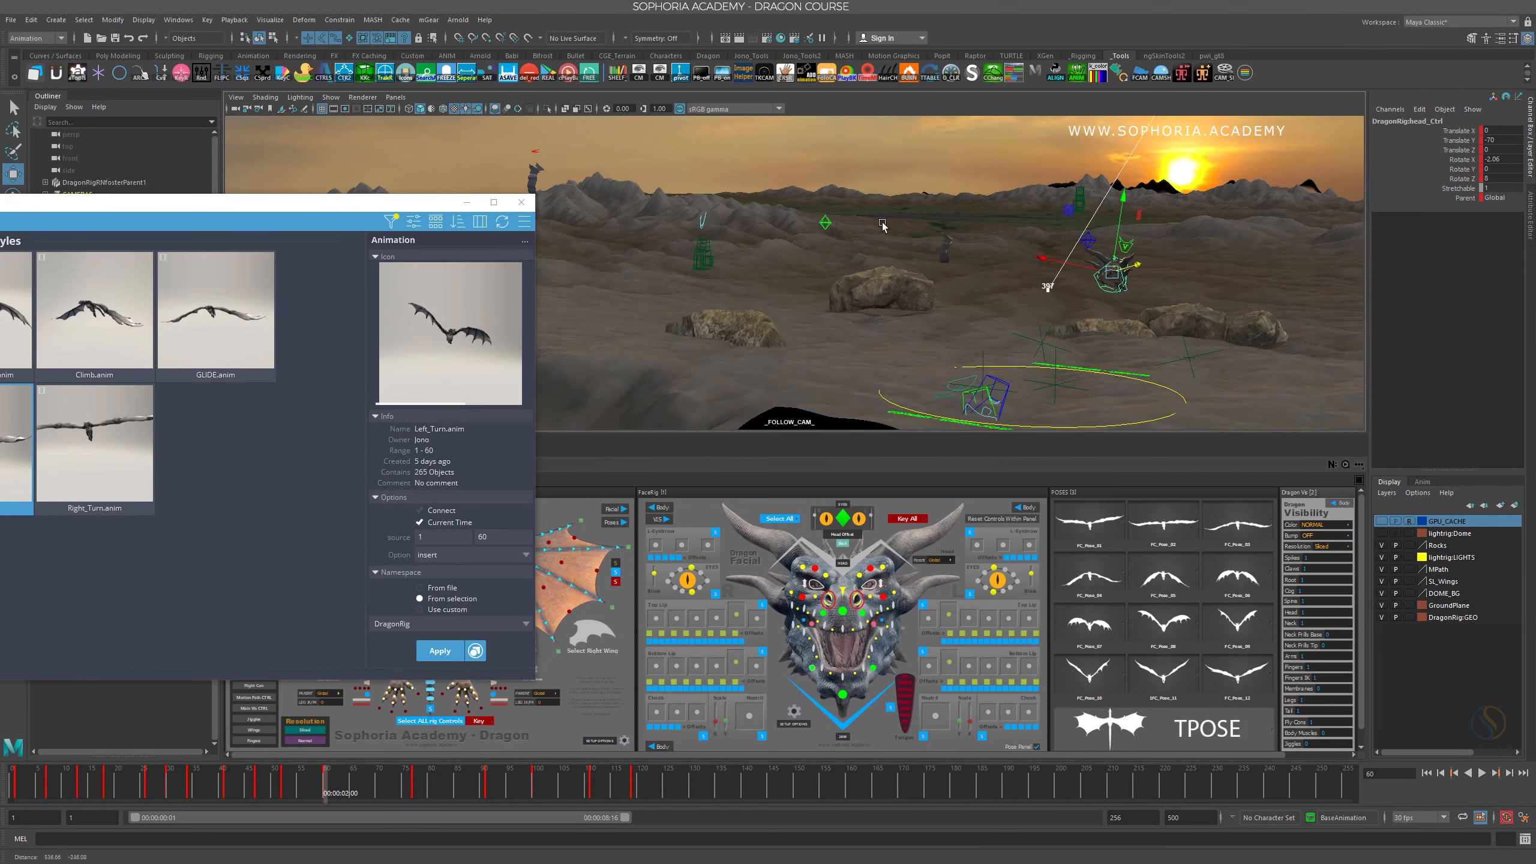
mouse_move(882, 224)
alt+mouse_down()
mouse_move(870, 284)
mouse_move(891, 278)
mouse_move(848, 269)
alt+mouse_up()
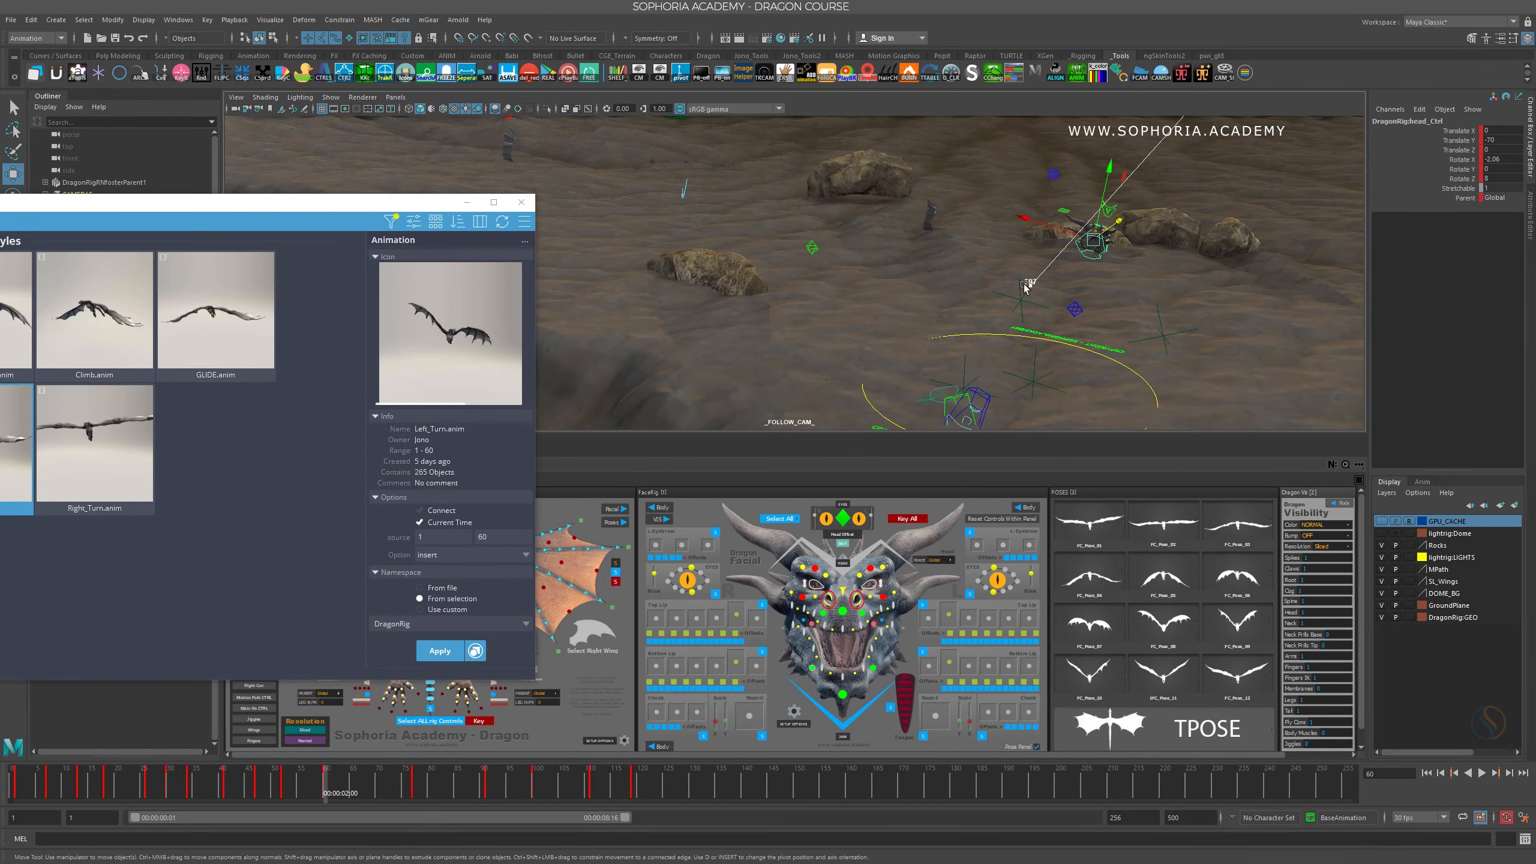
click(1076, 308)
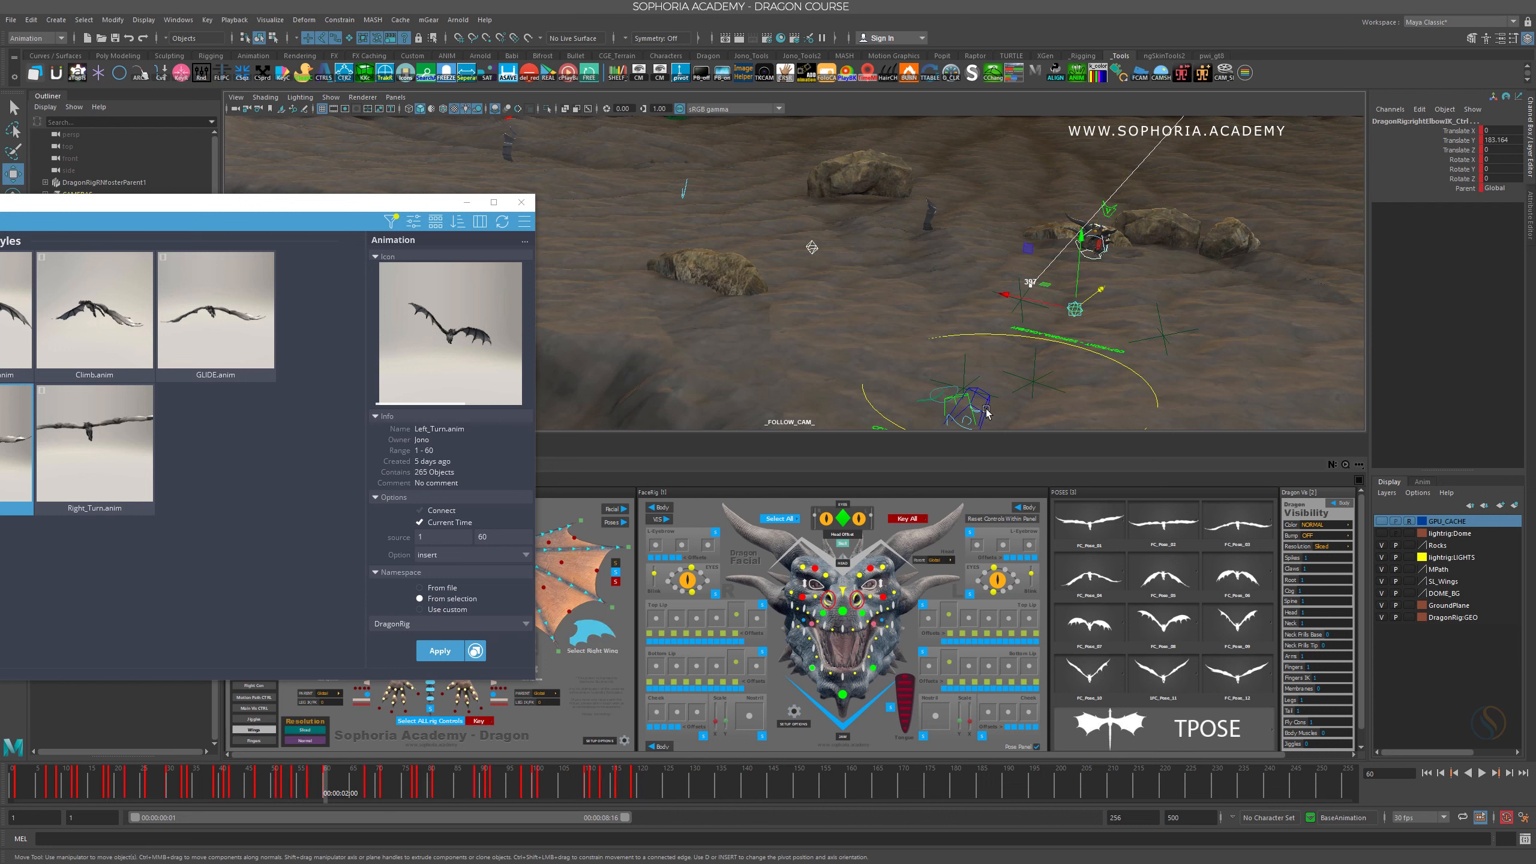
click(948, 402)
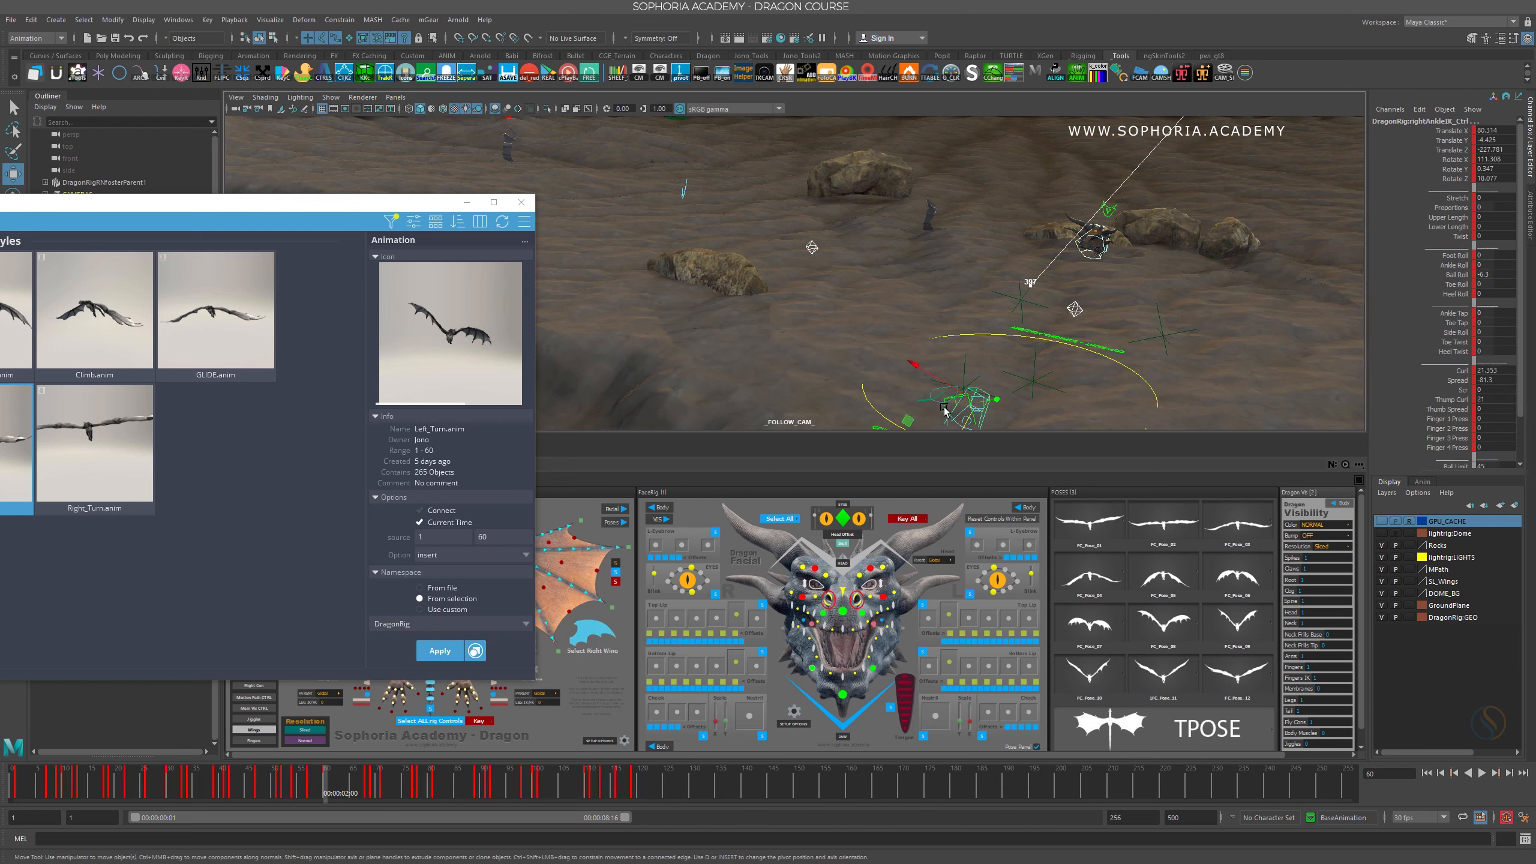
click(968, 405)
Delete the keys on the Parent attribute of the selected controls and set Parent to Fly Ctrl
scroll(1421, 340, down, 2)
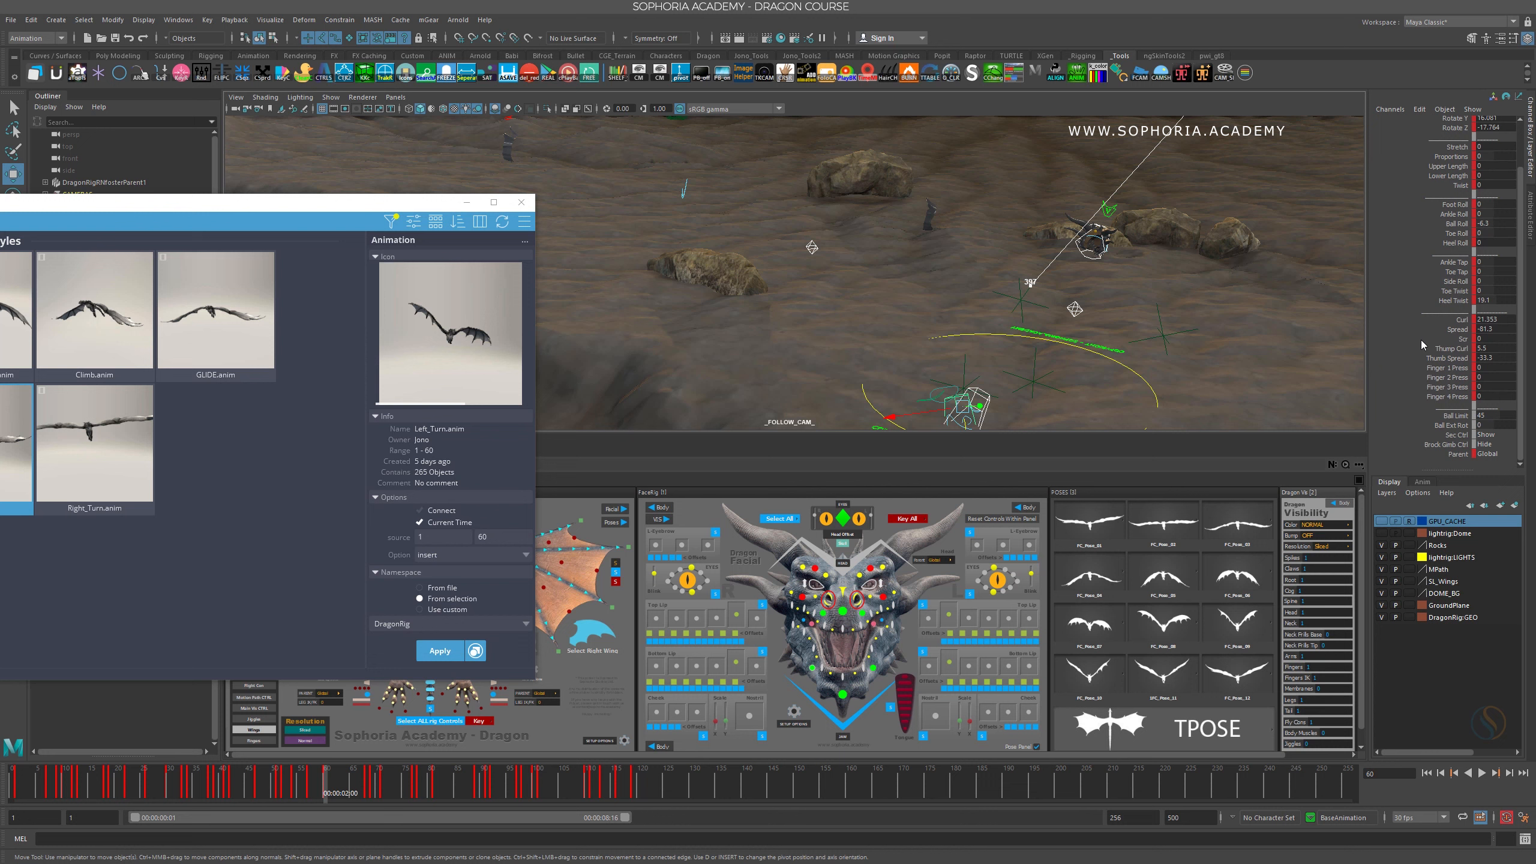
right_click(1439, 451)
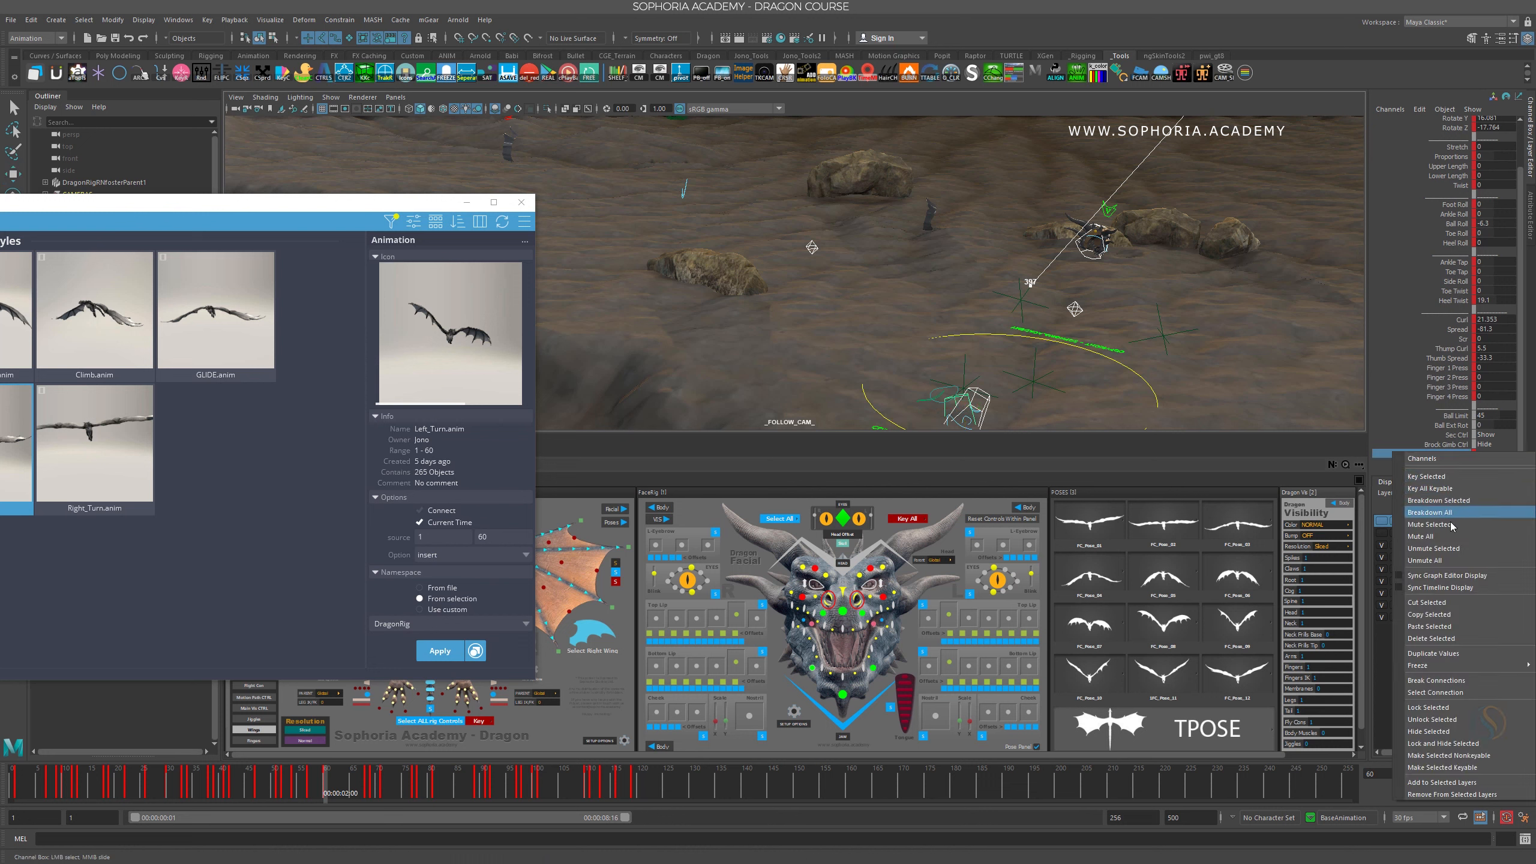
click(1452, 638)
click(1492, 453)
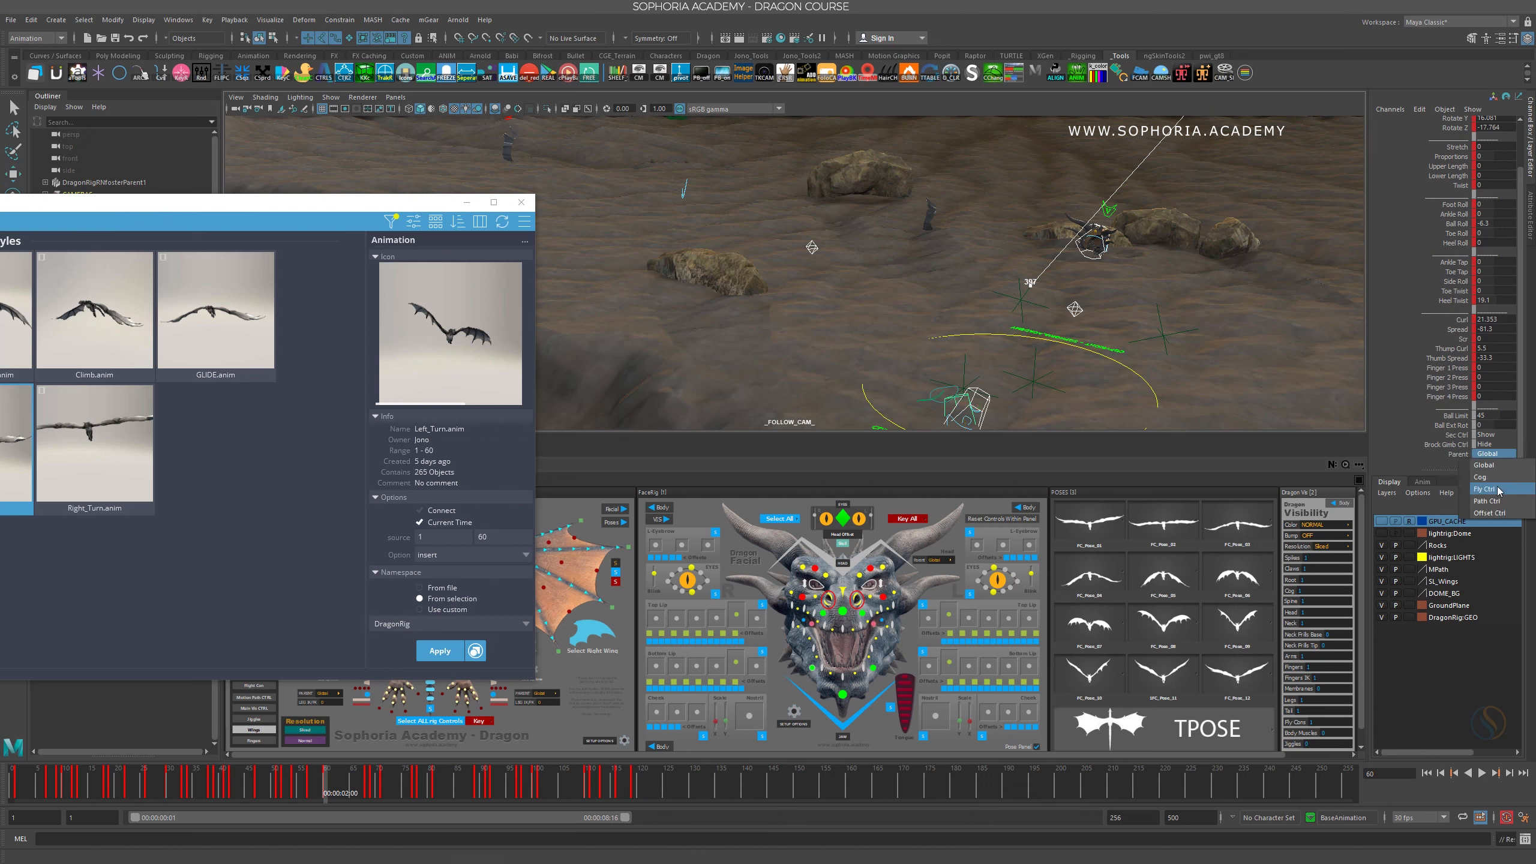
click(1498, 491)
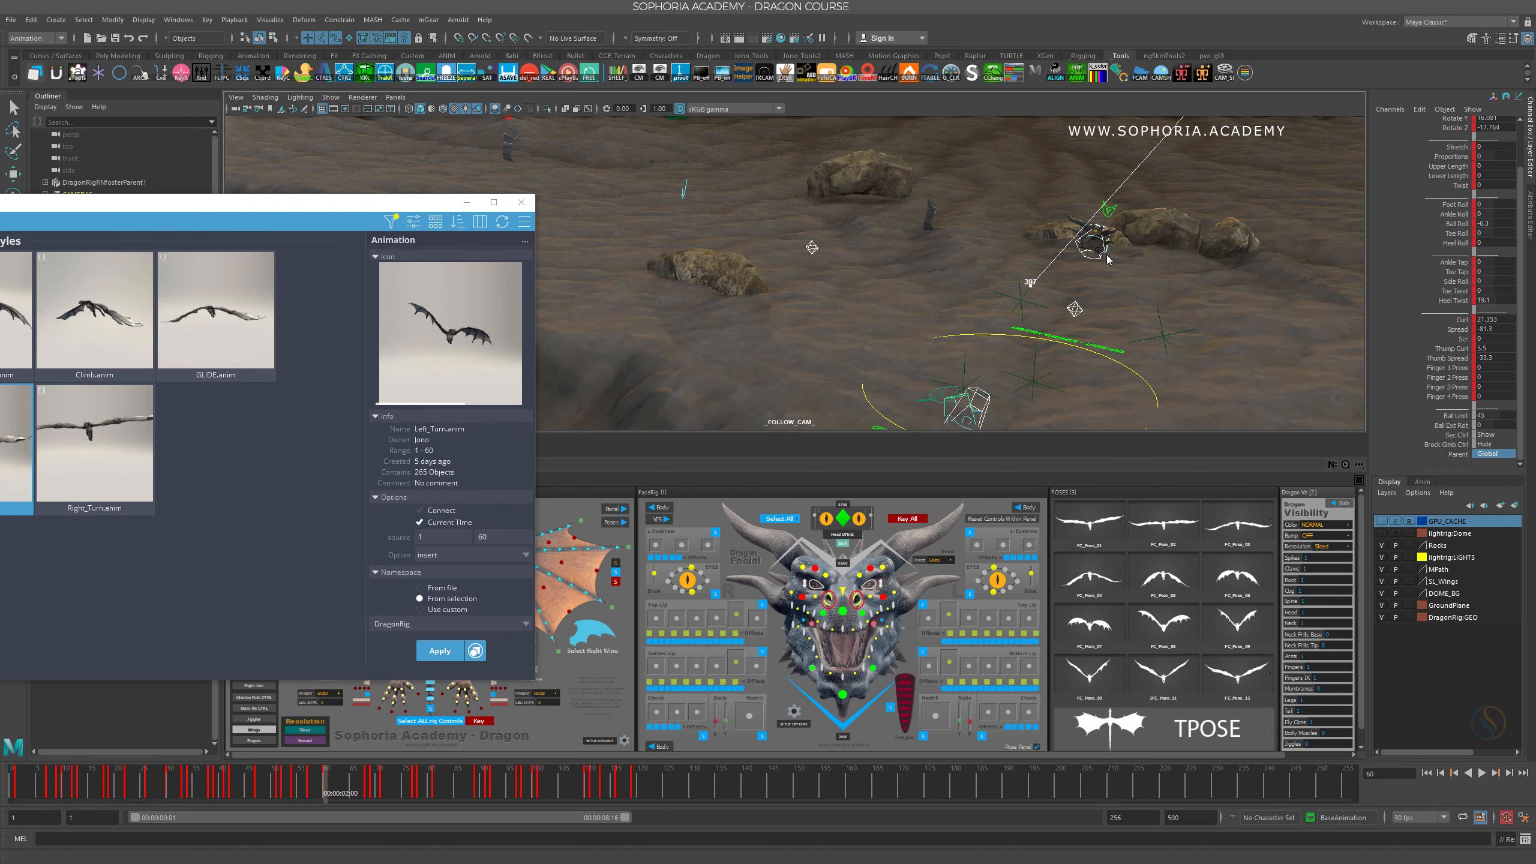
alt+right_drag(1095, 298, 1015, 270)
alt+drag(1016, 270, 1026, 260)
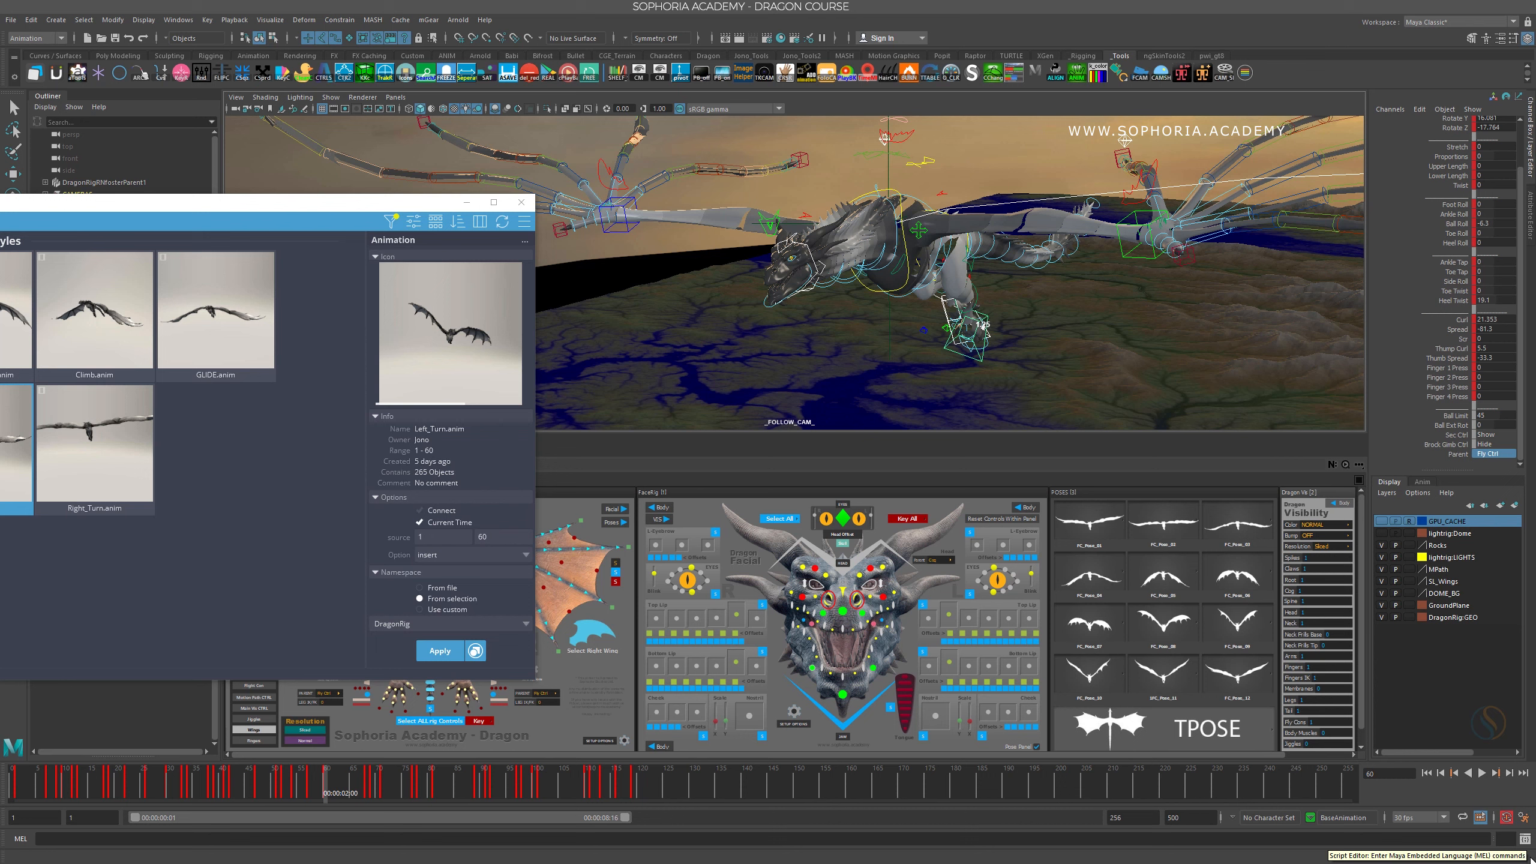
Open the Script Editor and enlarge its window to show more of the command history
click(1525, 839)
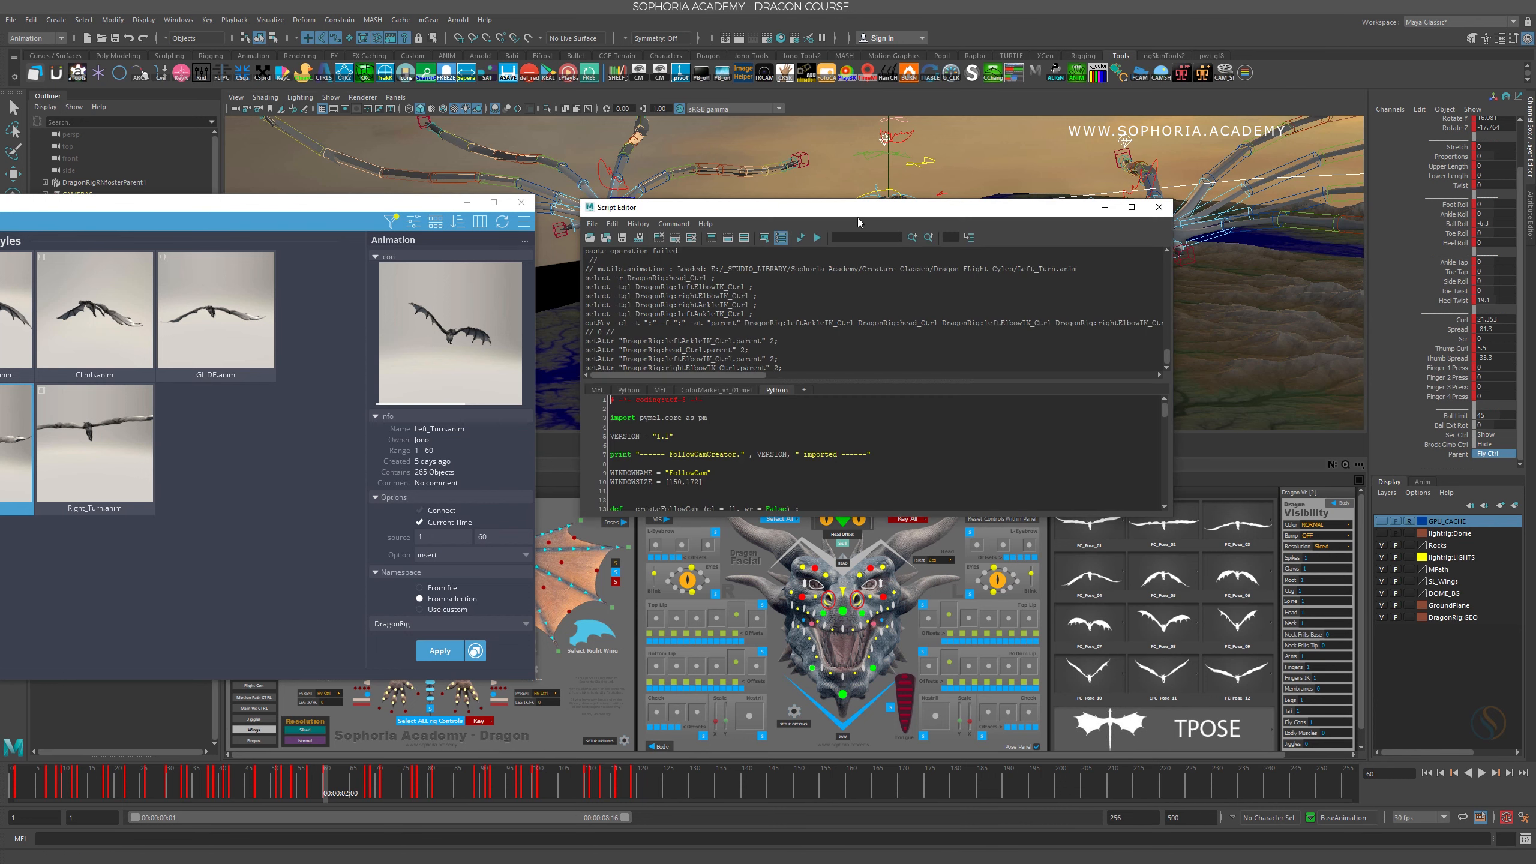
drag(856, 217, 753, 189)
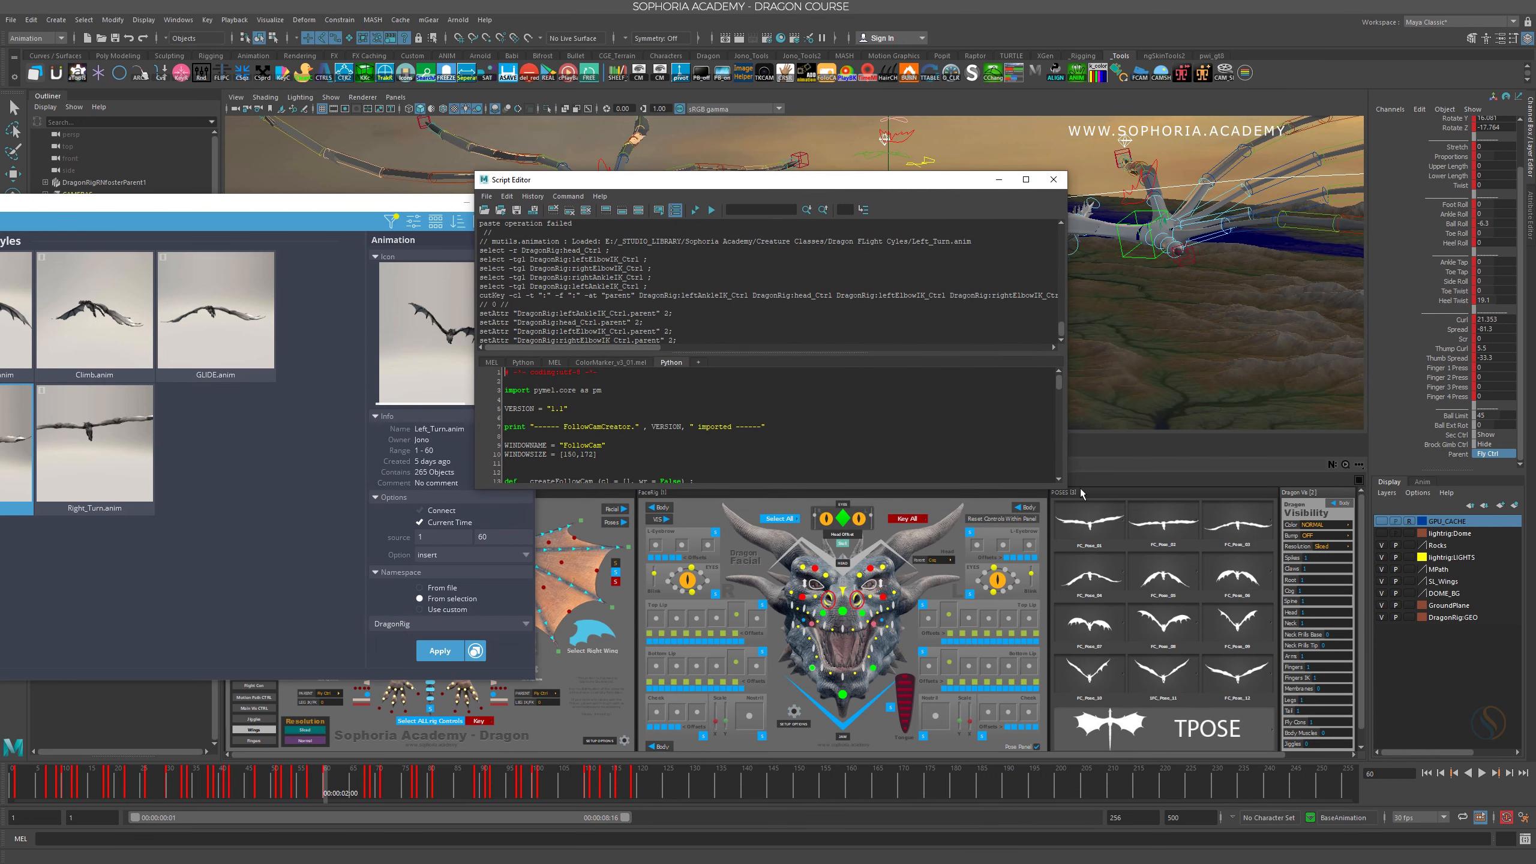
drag(1064, 488, 1102, 615)
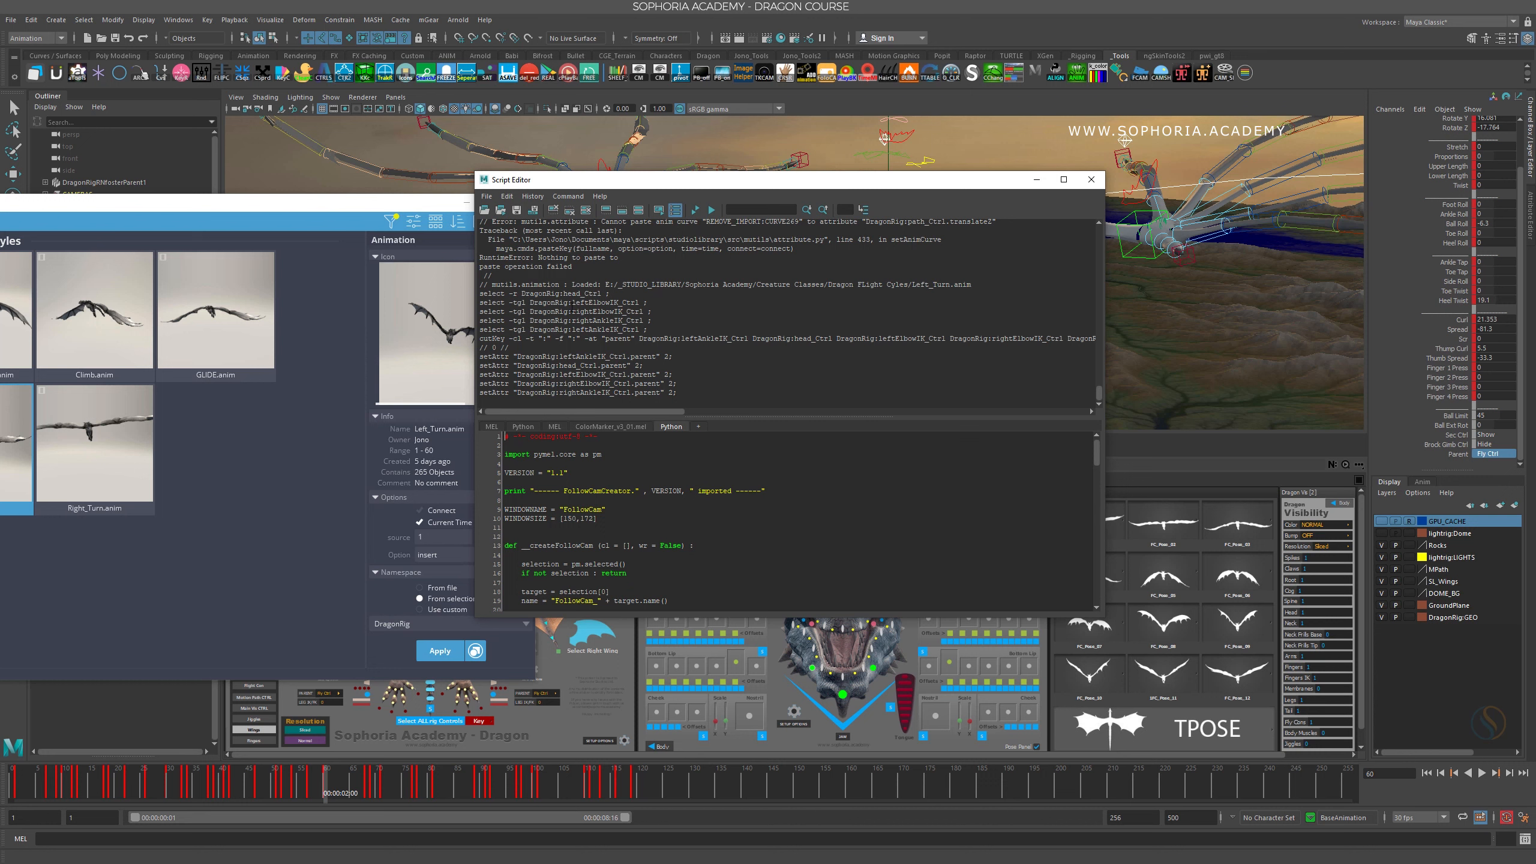
Save the logged select, cutKey and setAttr commands for the controls' Parent attribute as a MEL button on the Tools shelf
drag(480, 293, 651, 302)
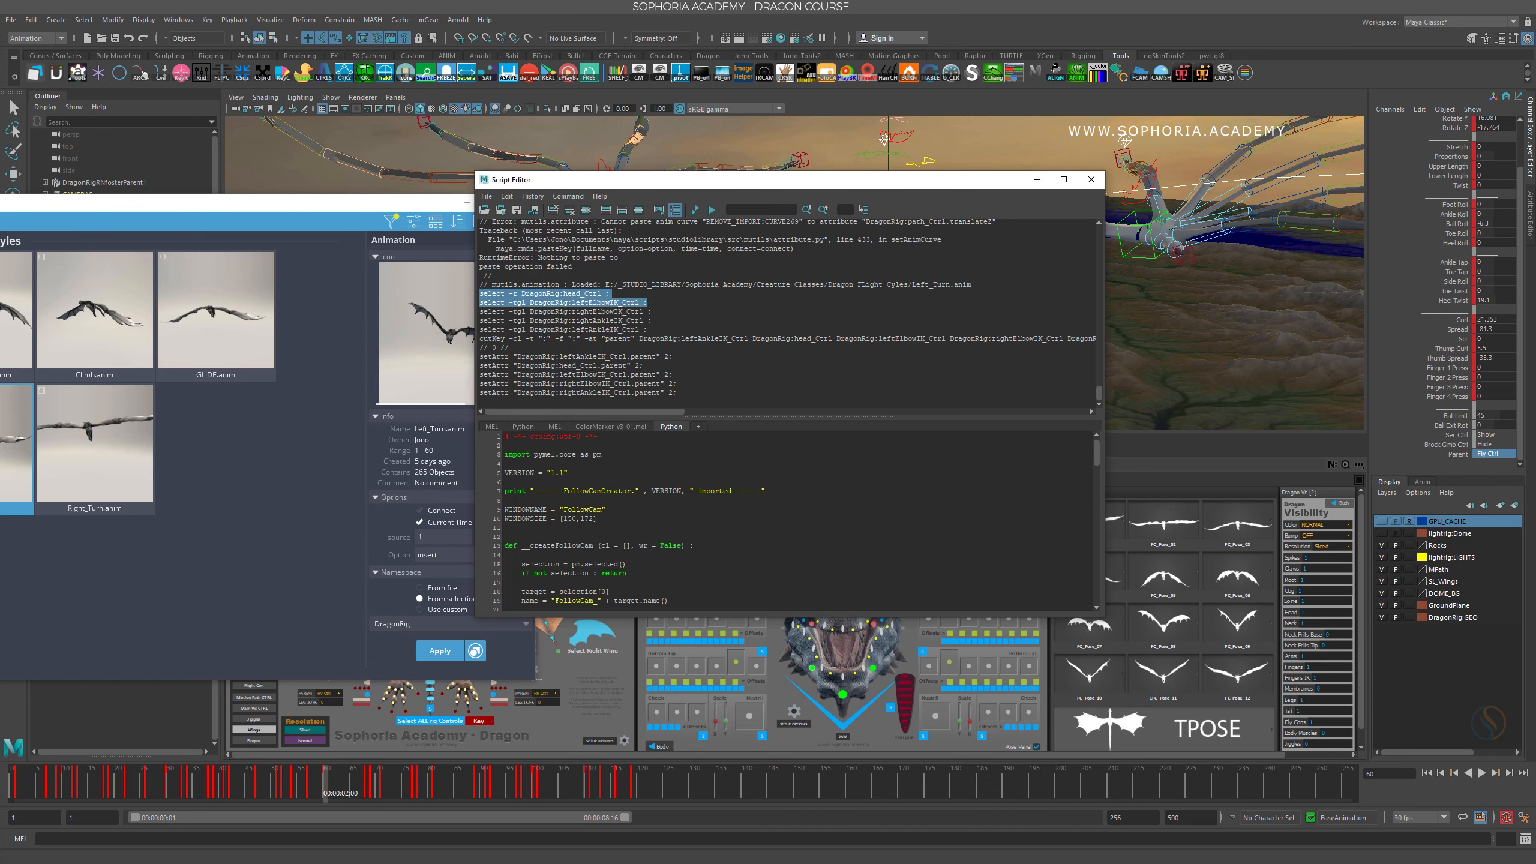
click(498, 302)
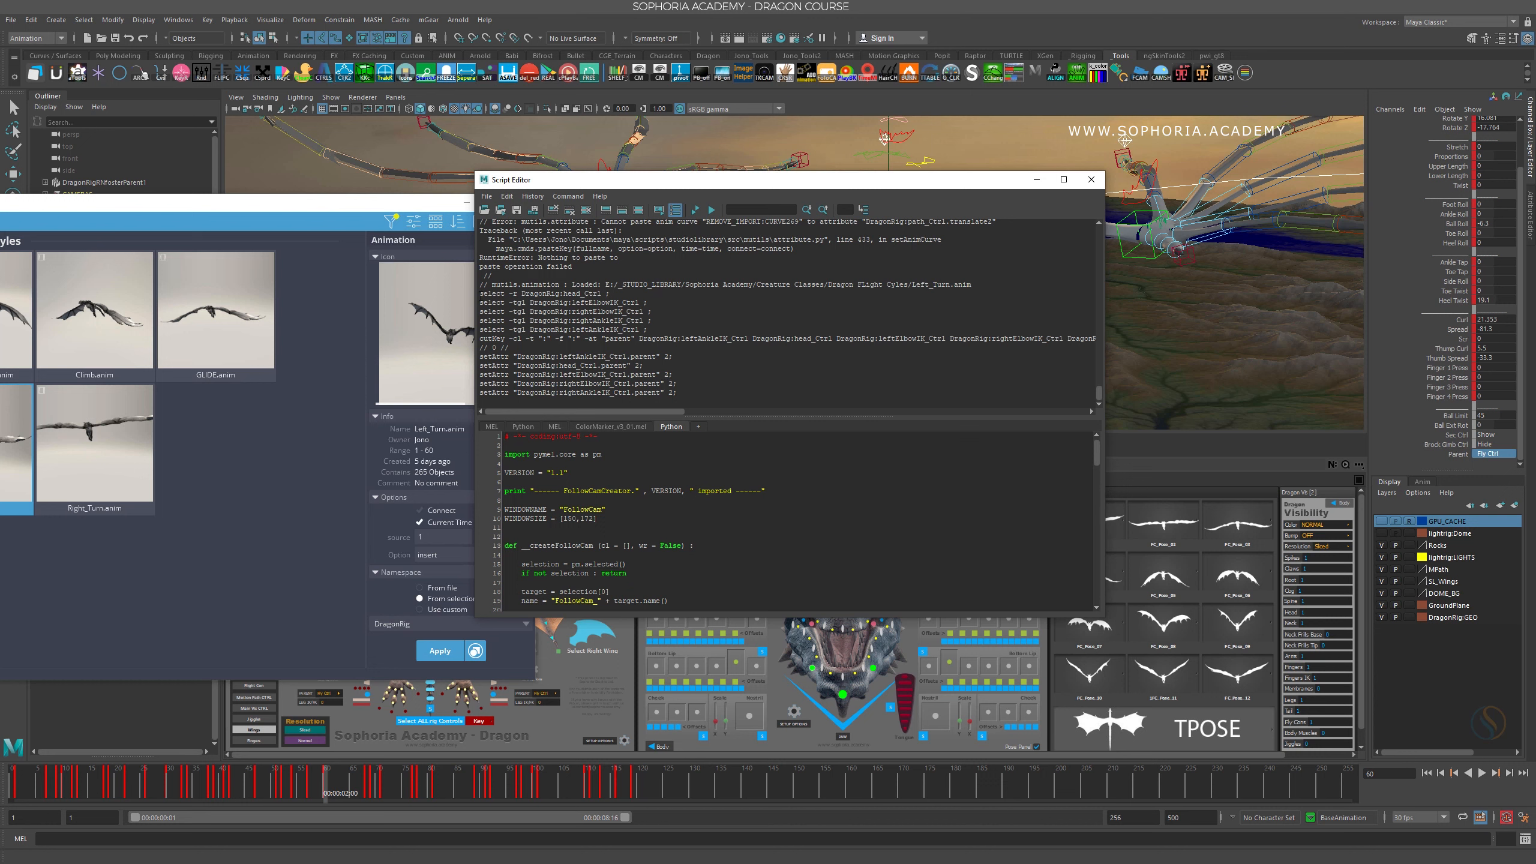
drag(481, 295, 924, 344)
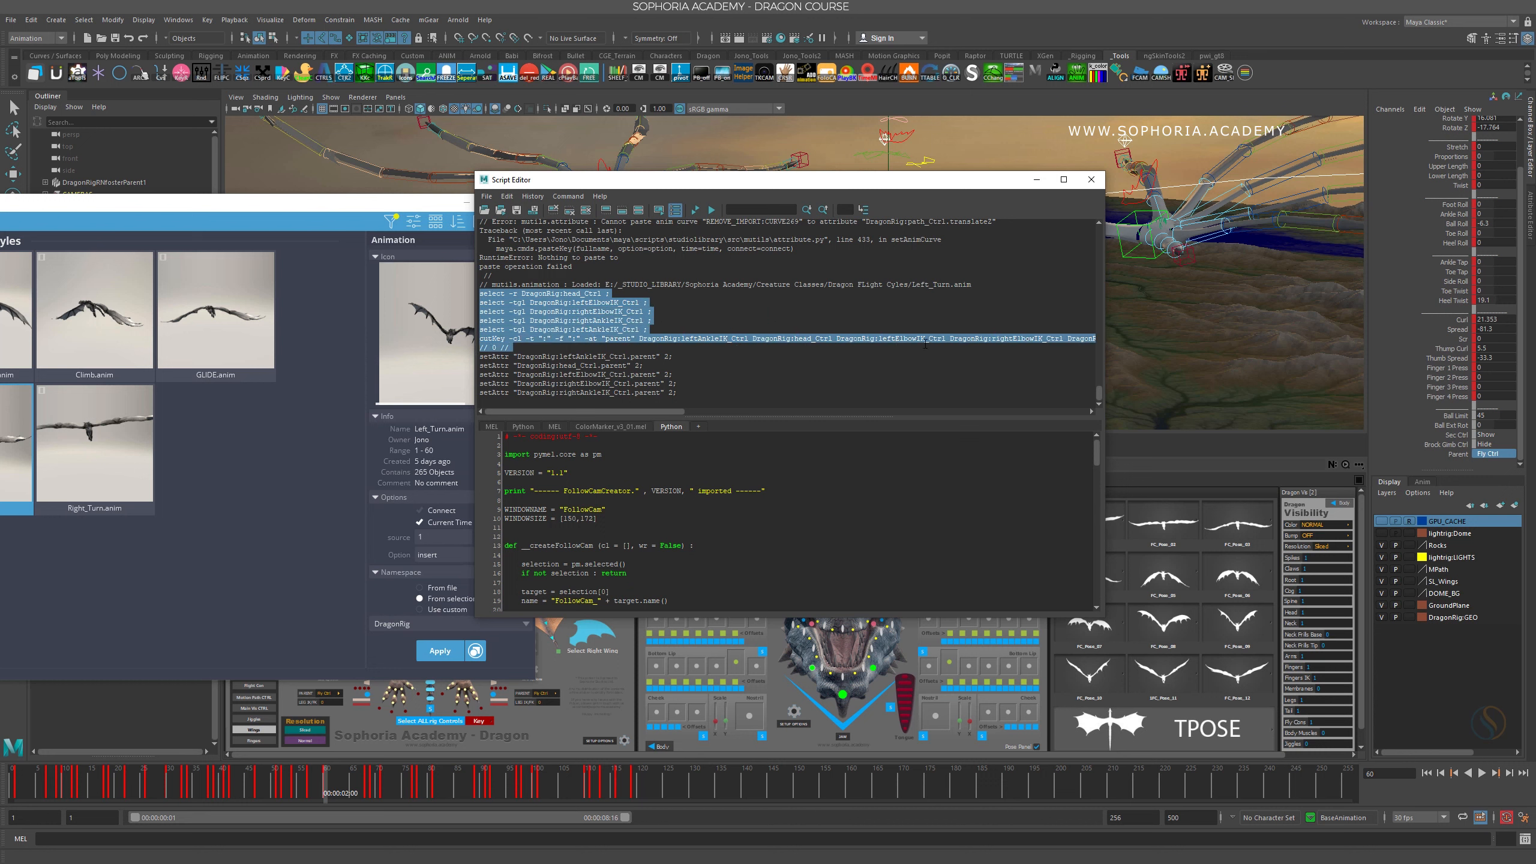
drag(1086, 346, 716, 393)
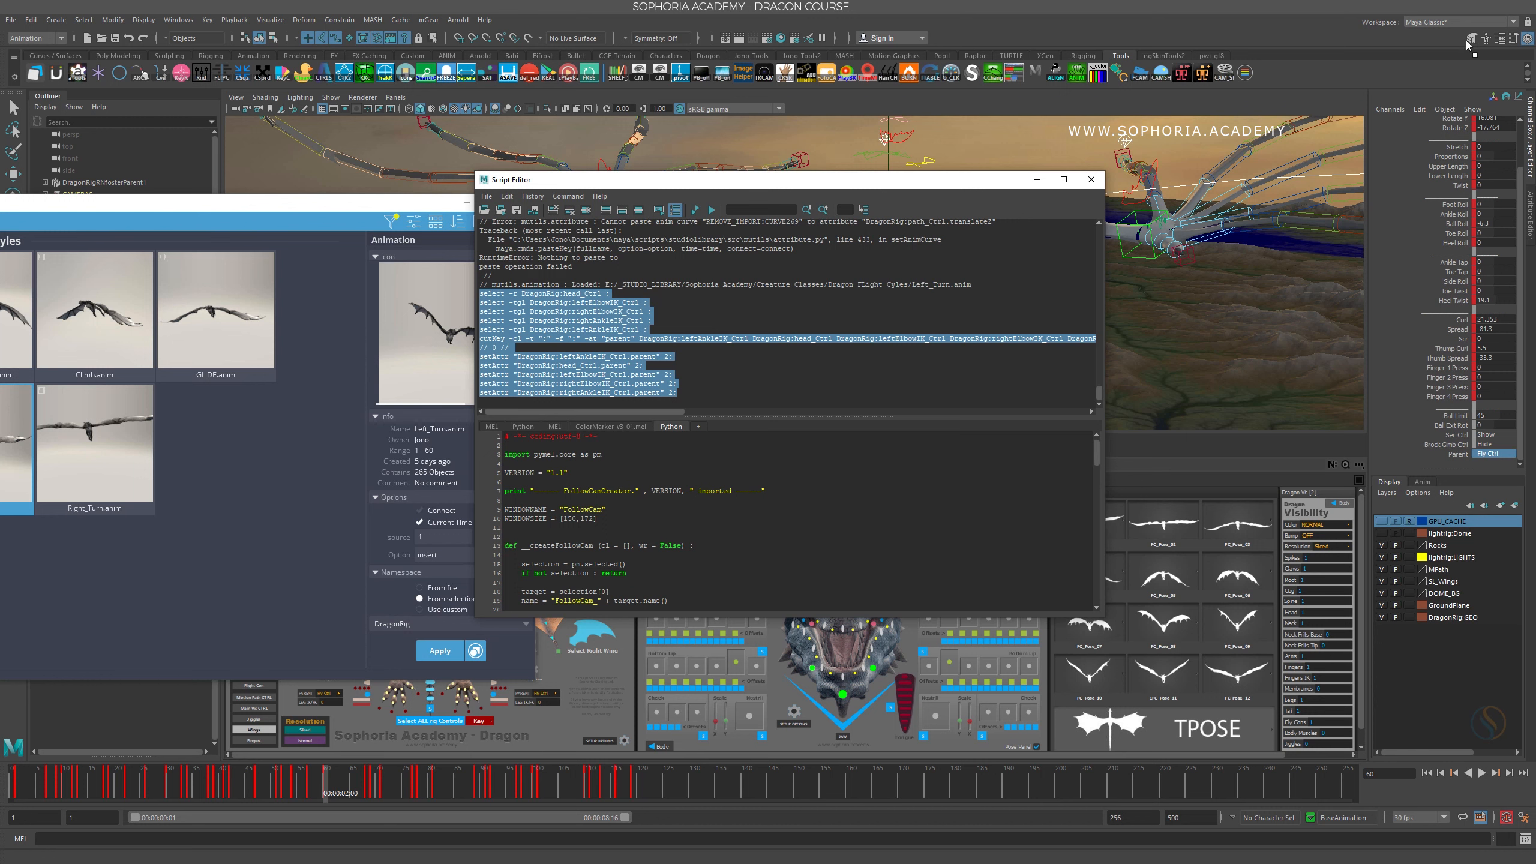
middle_drag(1299, 77, 1299, 77)
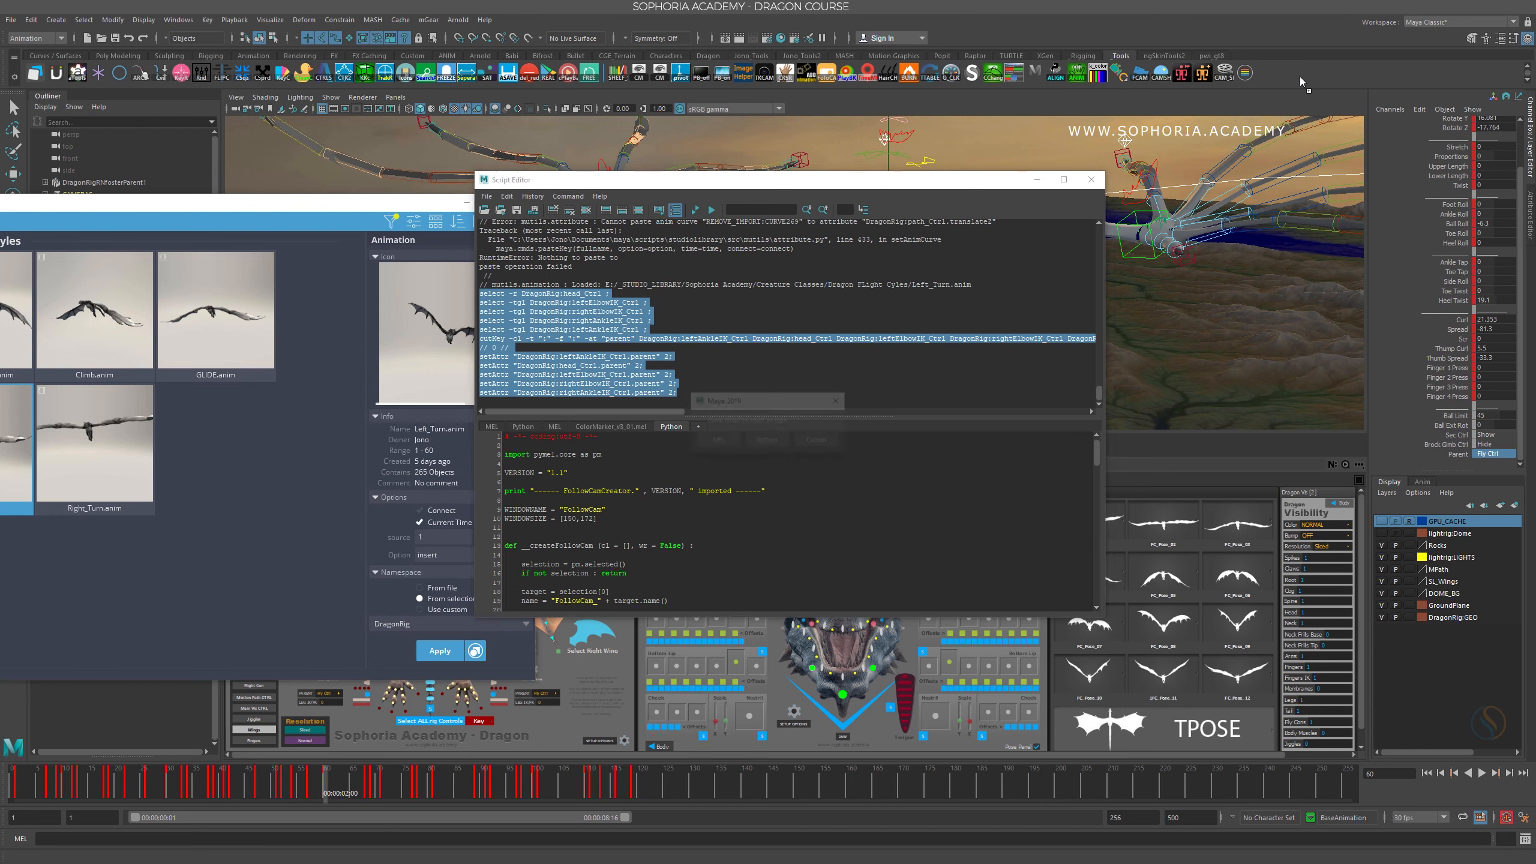
click(715, 443)
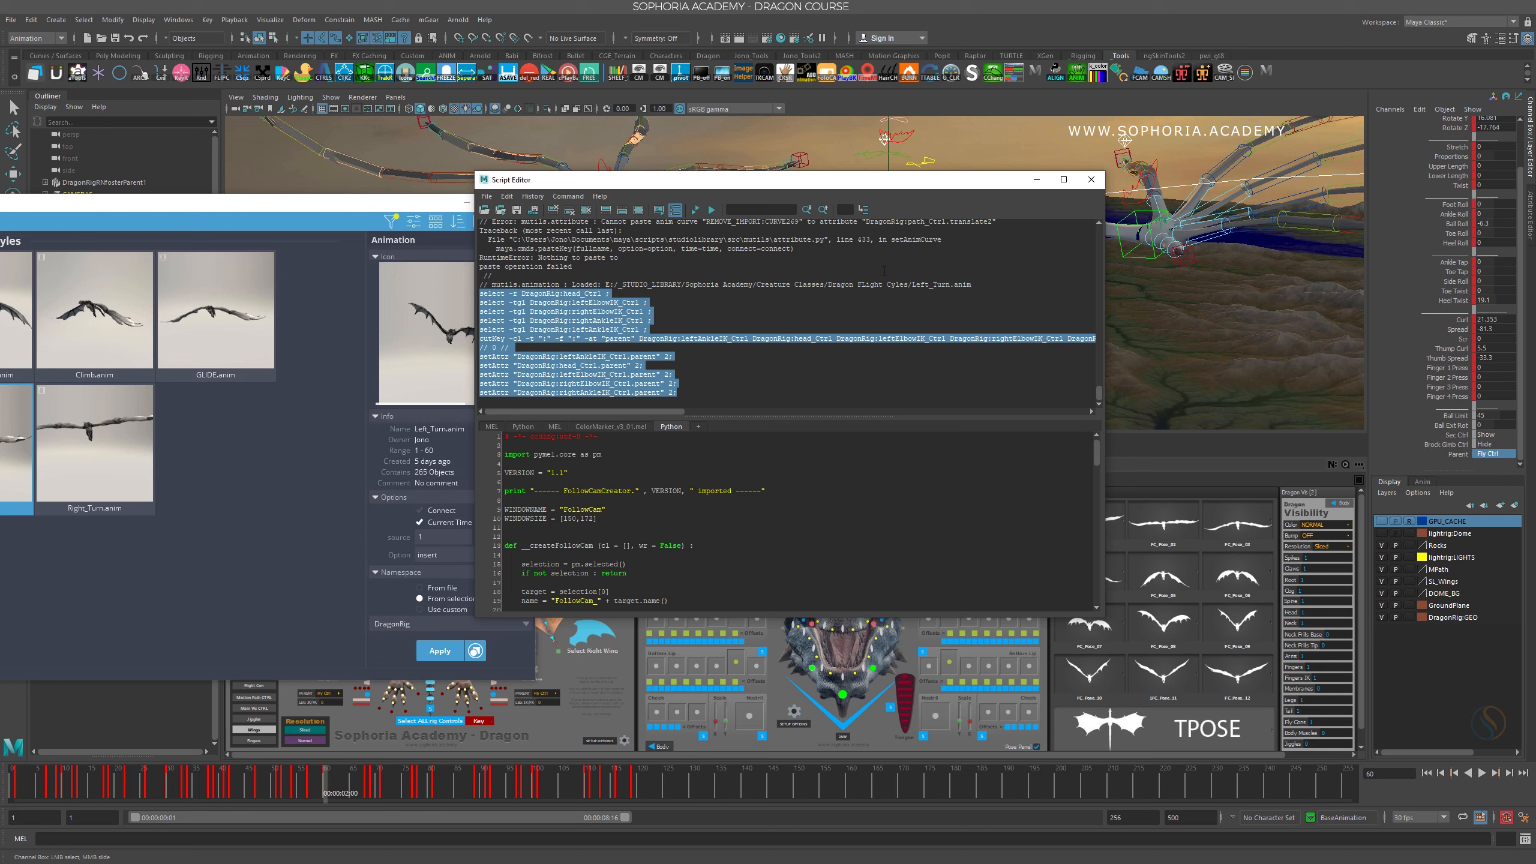
Close the Script Editor and run the saved re-parenting script from the Tools shelf
click(1090, 184)
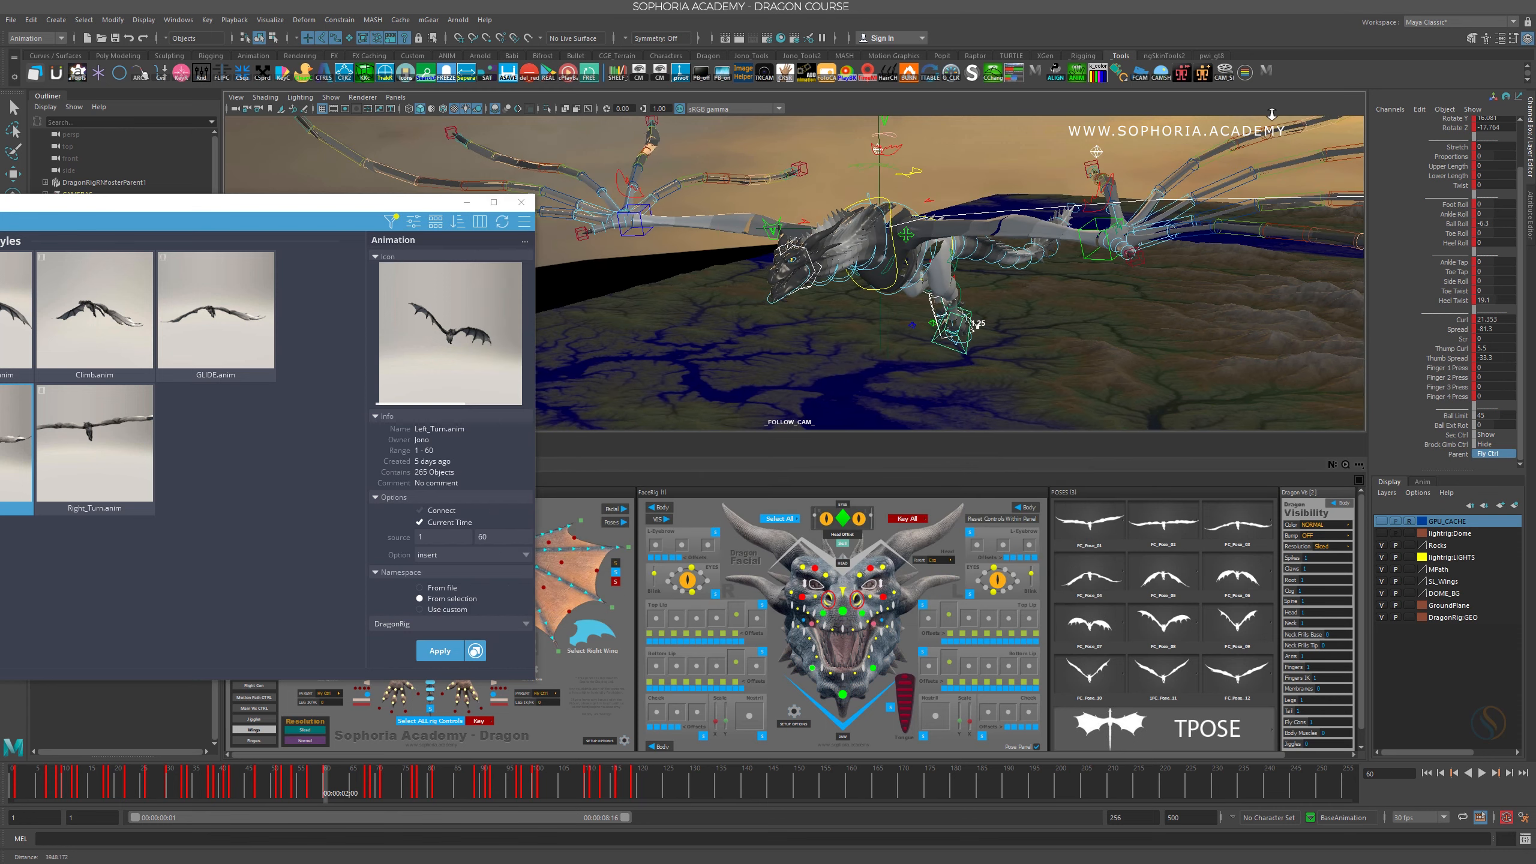
click(1267, 71)
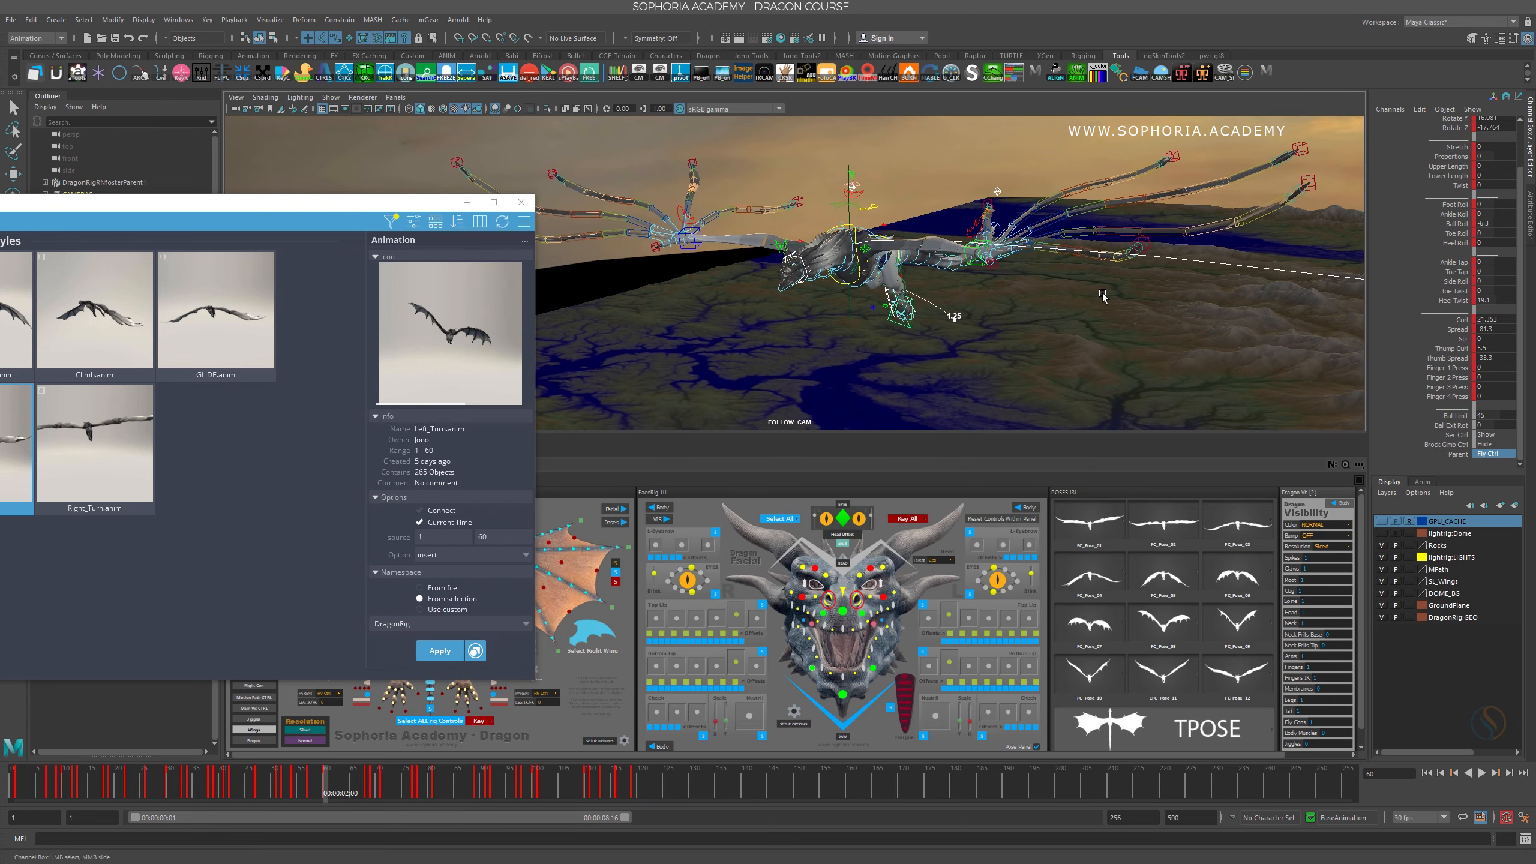
alt+drag(916, 266, 1027, 297)
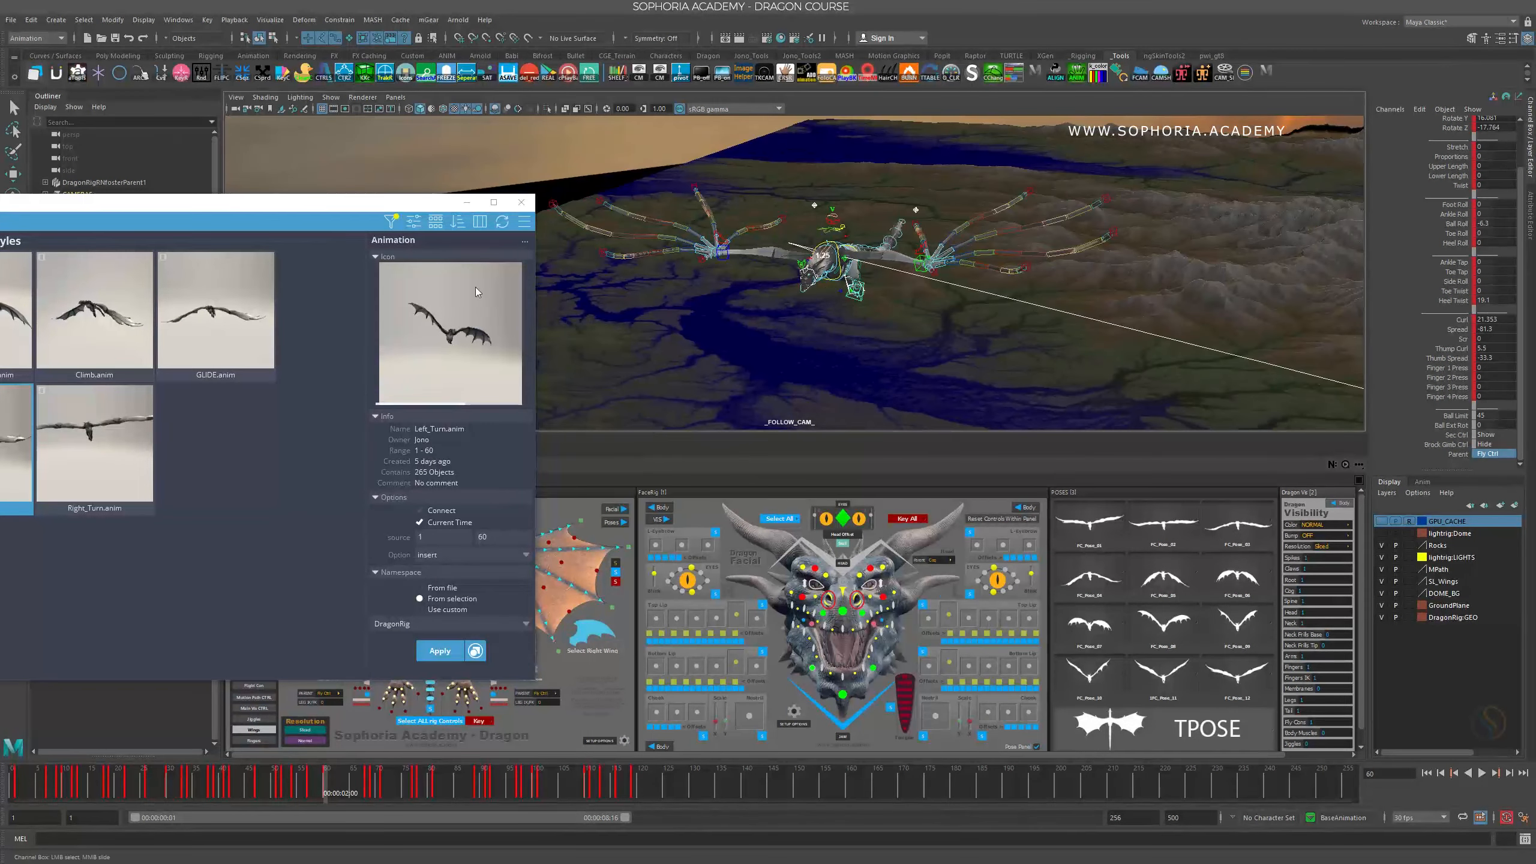
Go to frame 119 and select all the rig controls contained in the GLIDE.anim library clip
drag(180, 204, 225, 203)
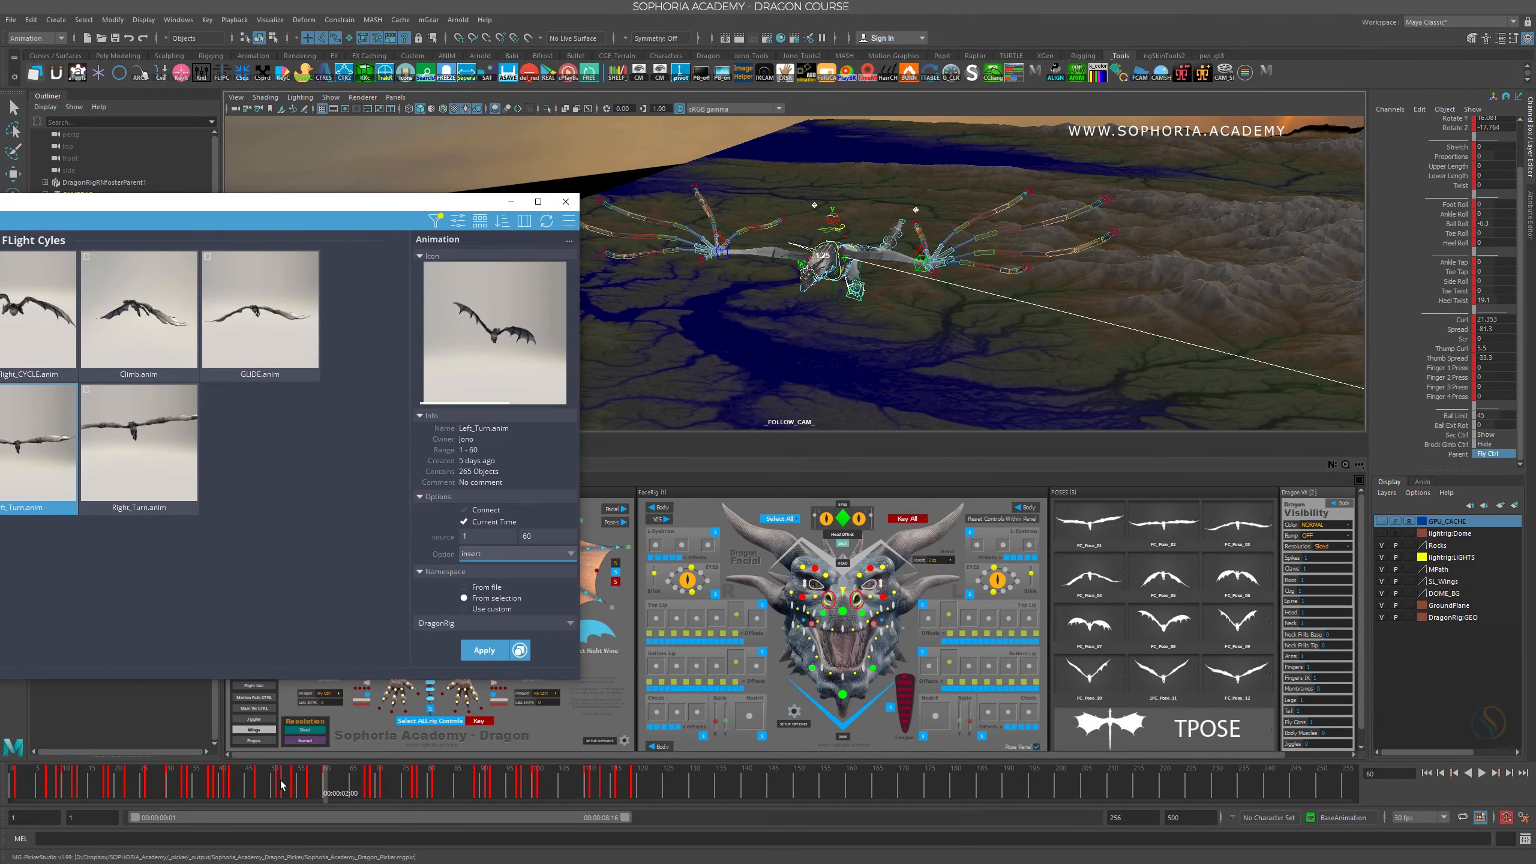
drag(287, 786, 633, 786)
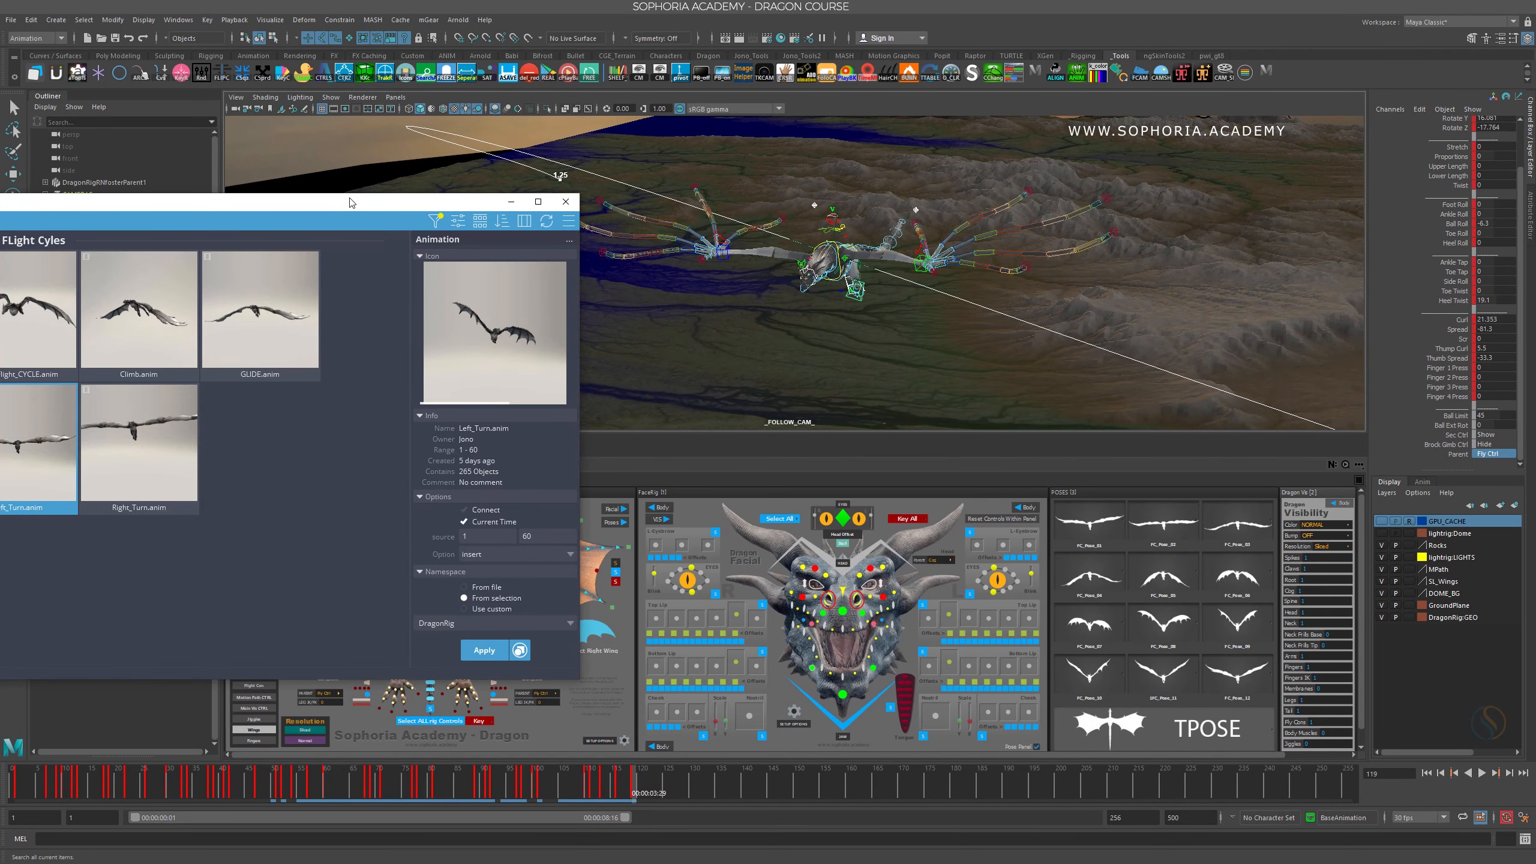
drag(351, 203, 348, 197)
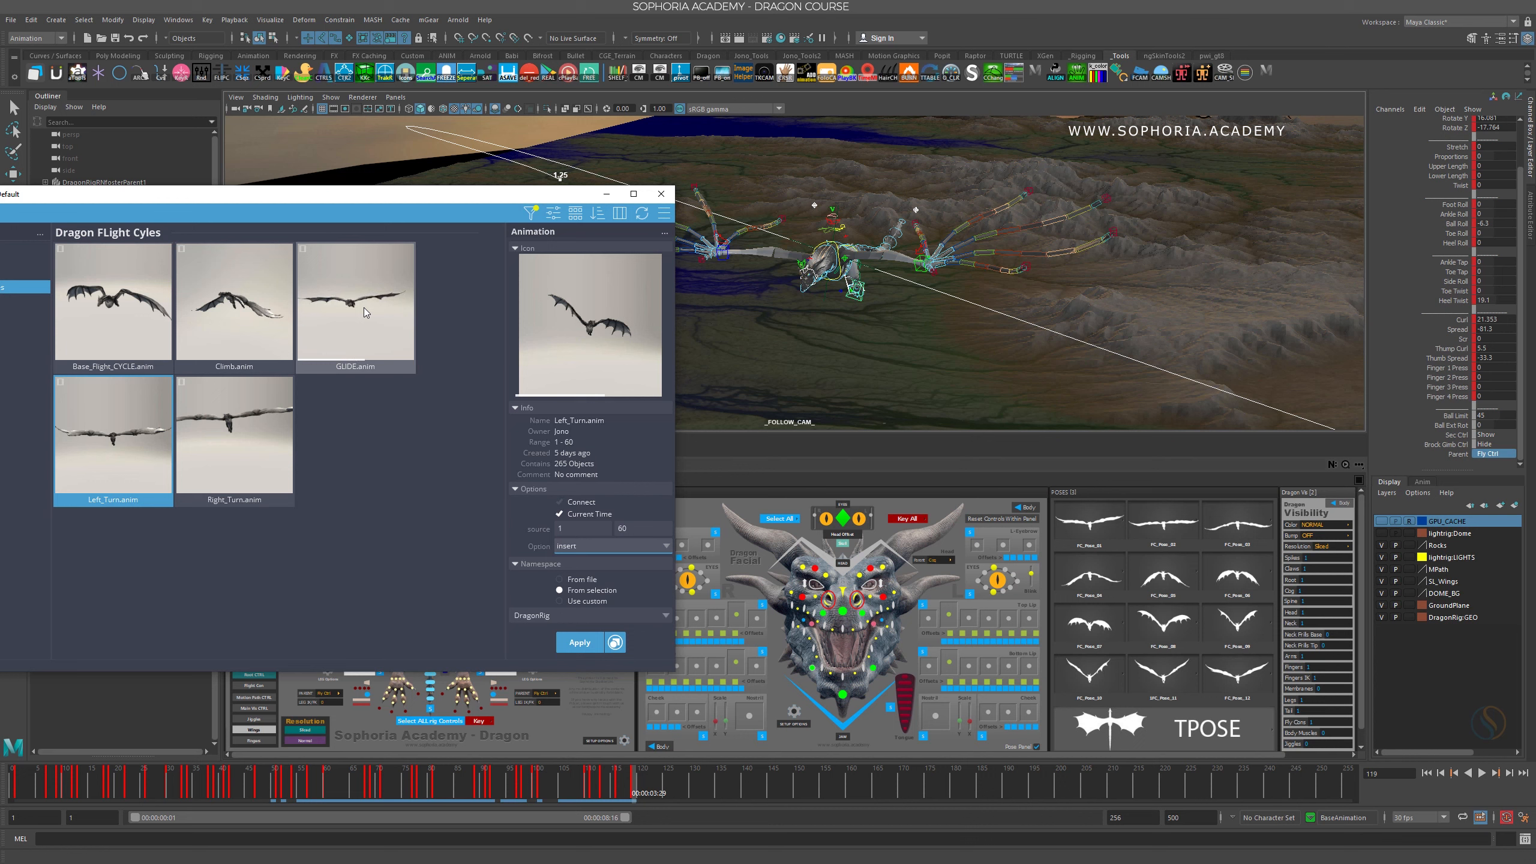
click(364, 307)
right_click(363, 307)
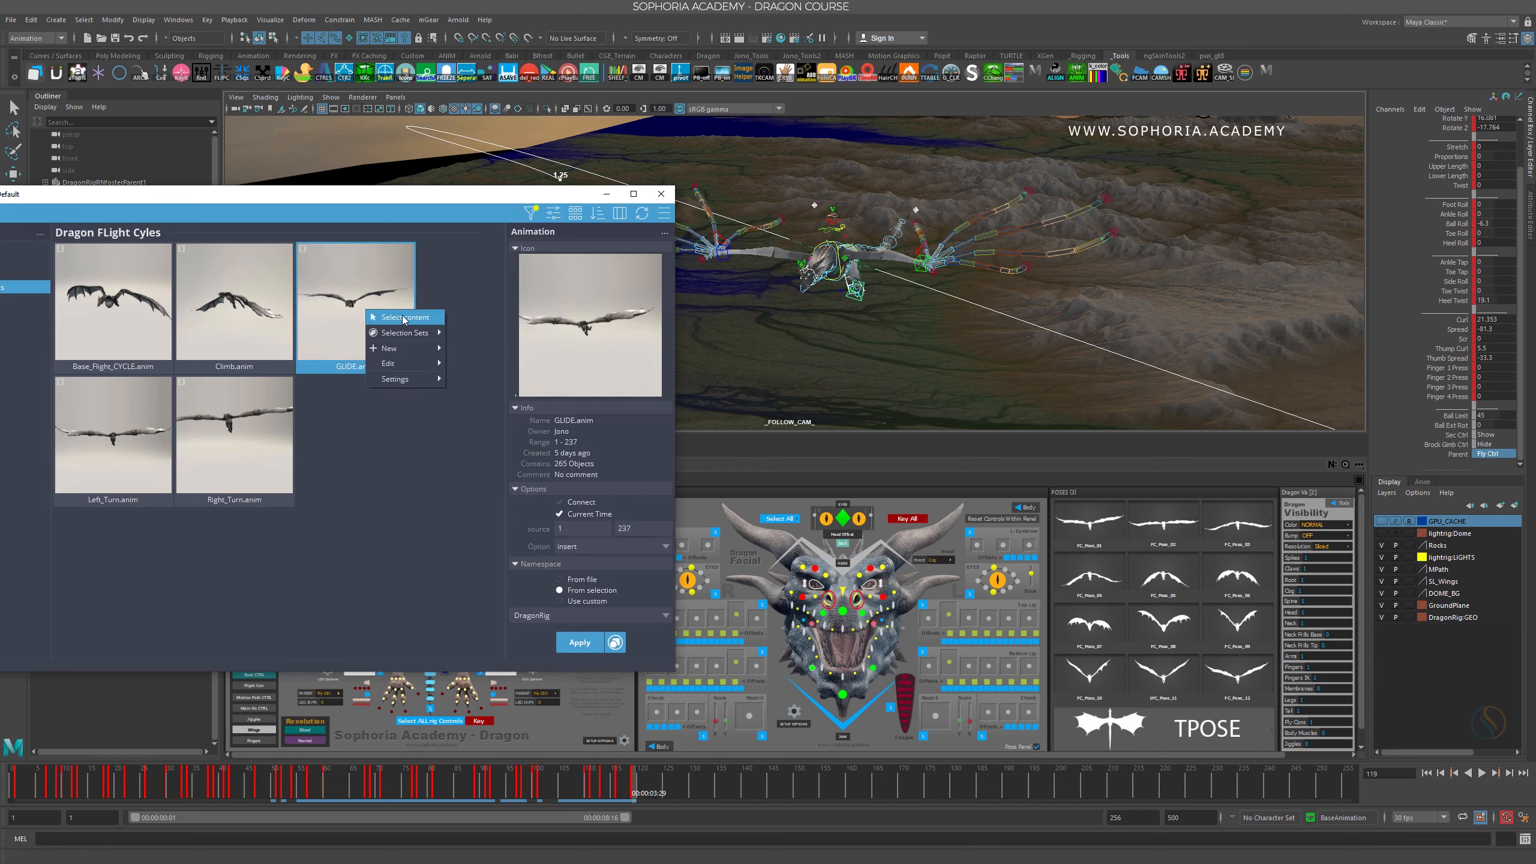
click(399, 317)
Apply the GLIDE.anim clip, source frames 1 to 237, at the current time with the insert option
scroll(1051, 320, down, 3)
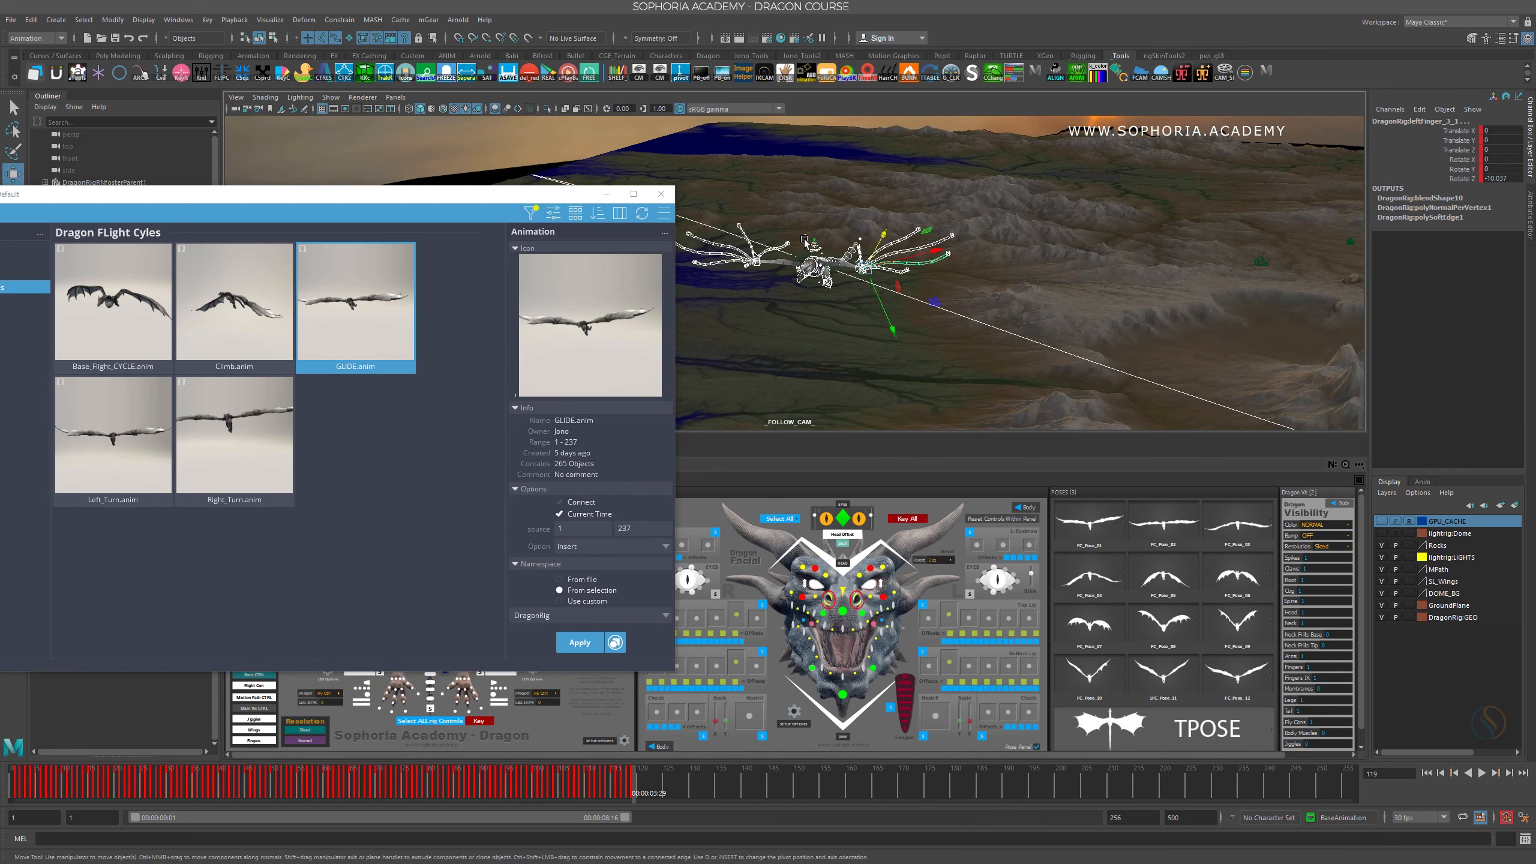
alt+drag(987, 312, 762, 195)
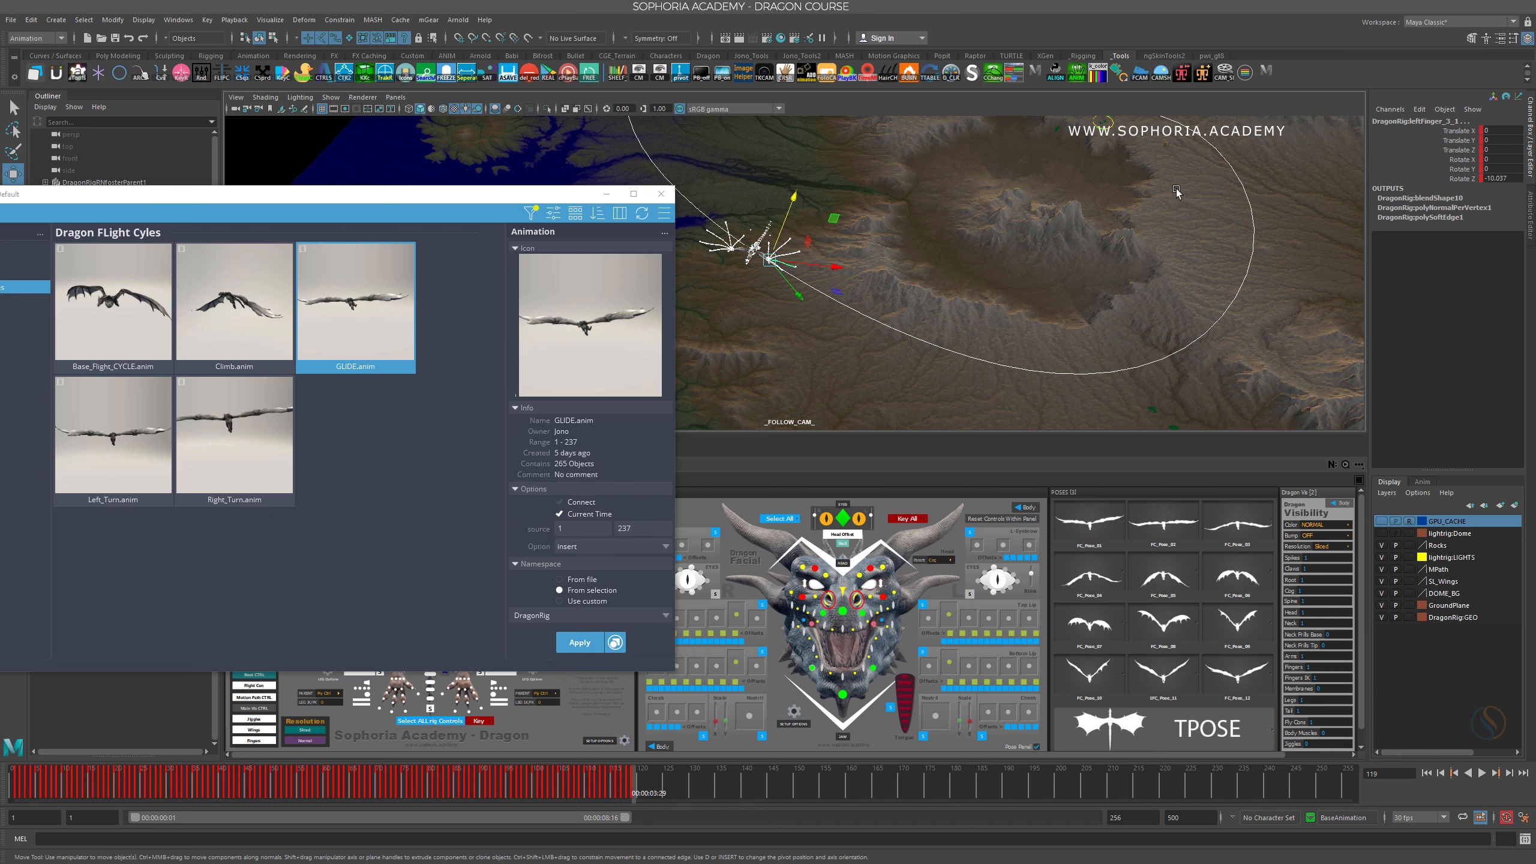
mouse_move(1171, 280)
alt+mouse_down()
mouse_move(1171, 299)
mouse_move(1173, 279)
alt+mouse_up()
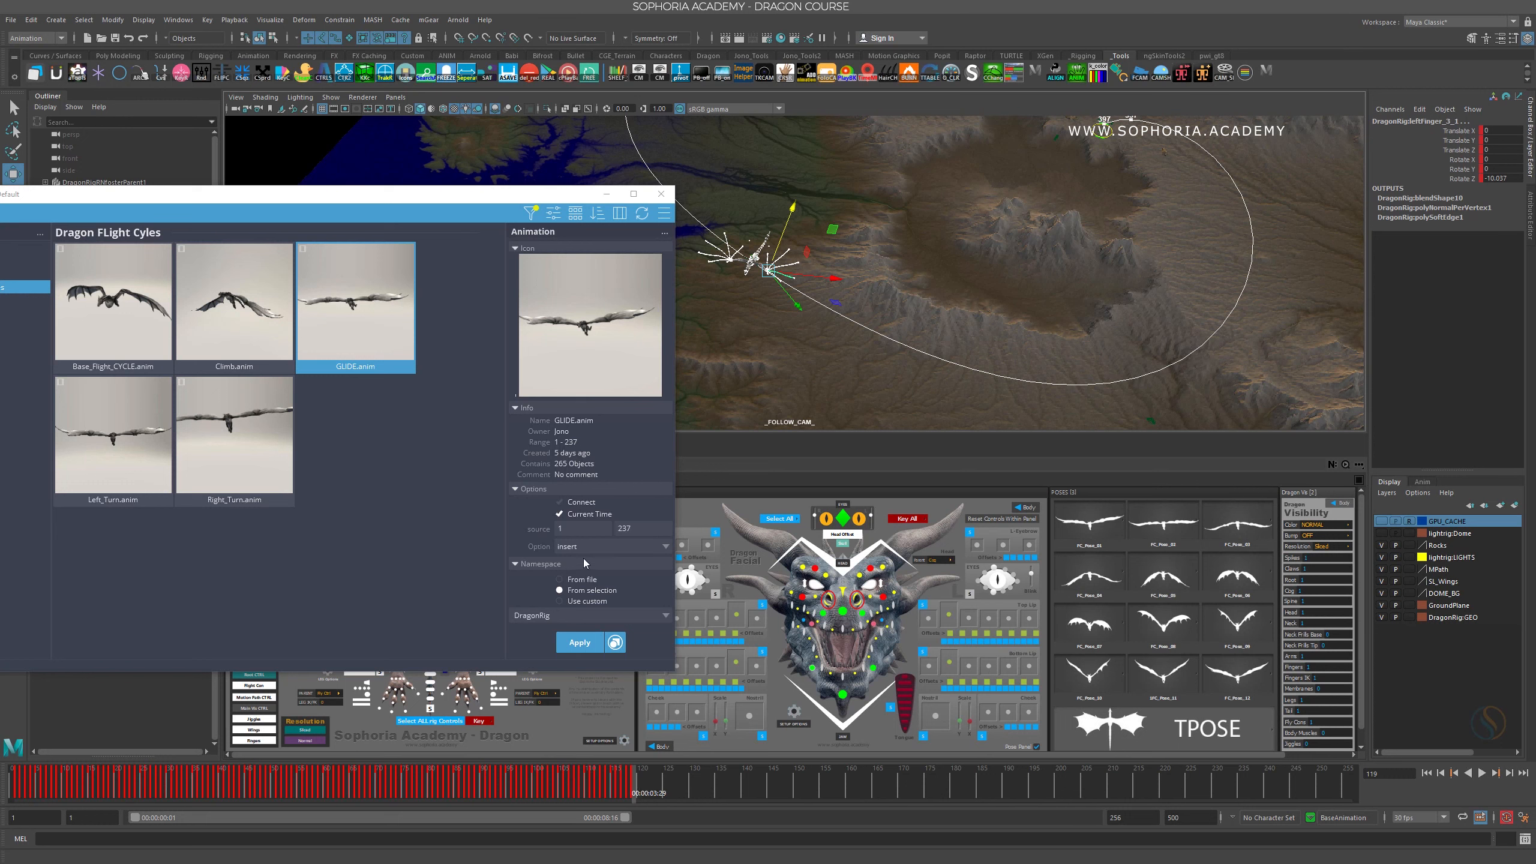
click(580, 642)
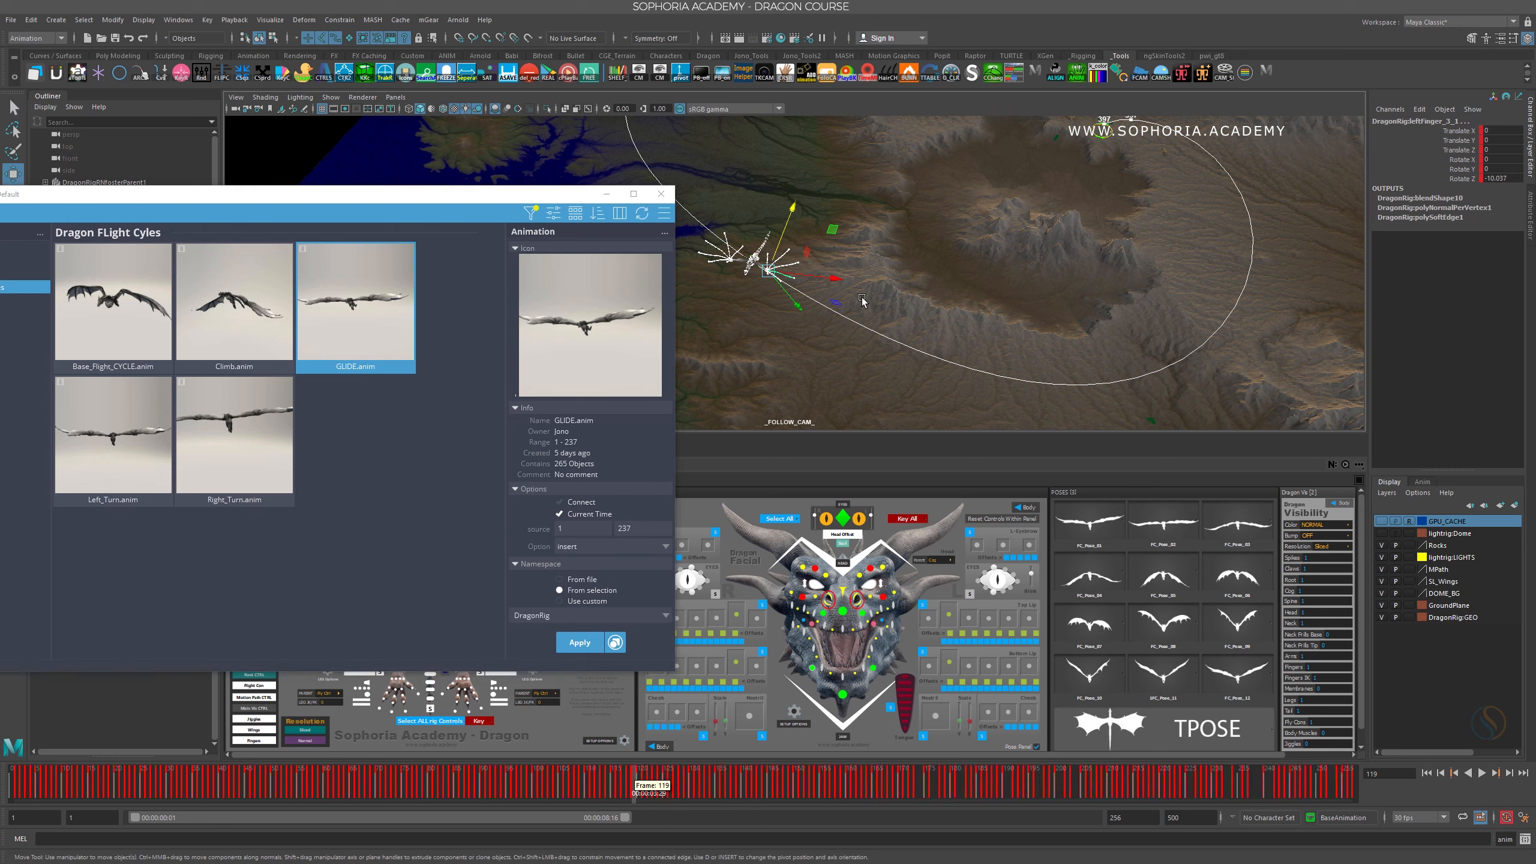
Delete the Parent keys on the left and right elbow IK controls left at the path's end and set their Parent to Fly Ctrl
alt+middle_drag(819, 289, 890, 346)
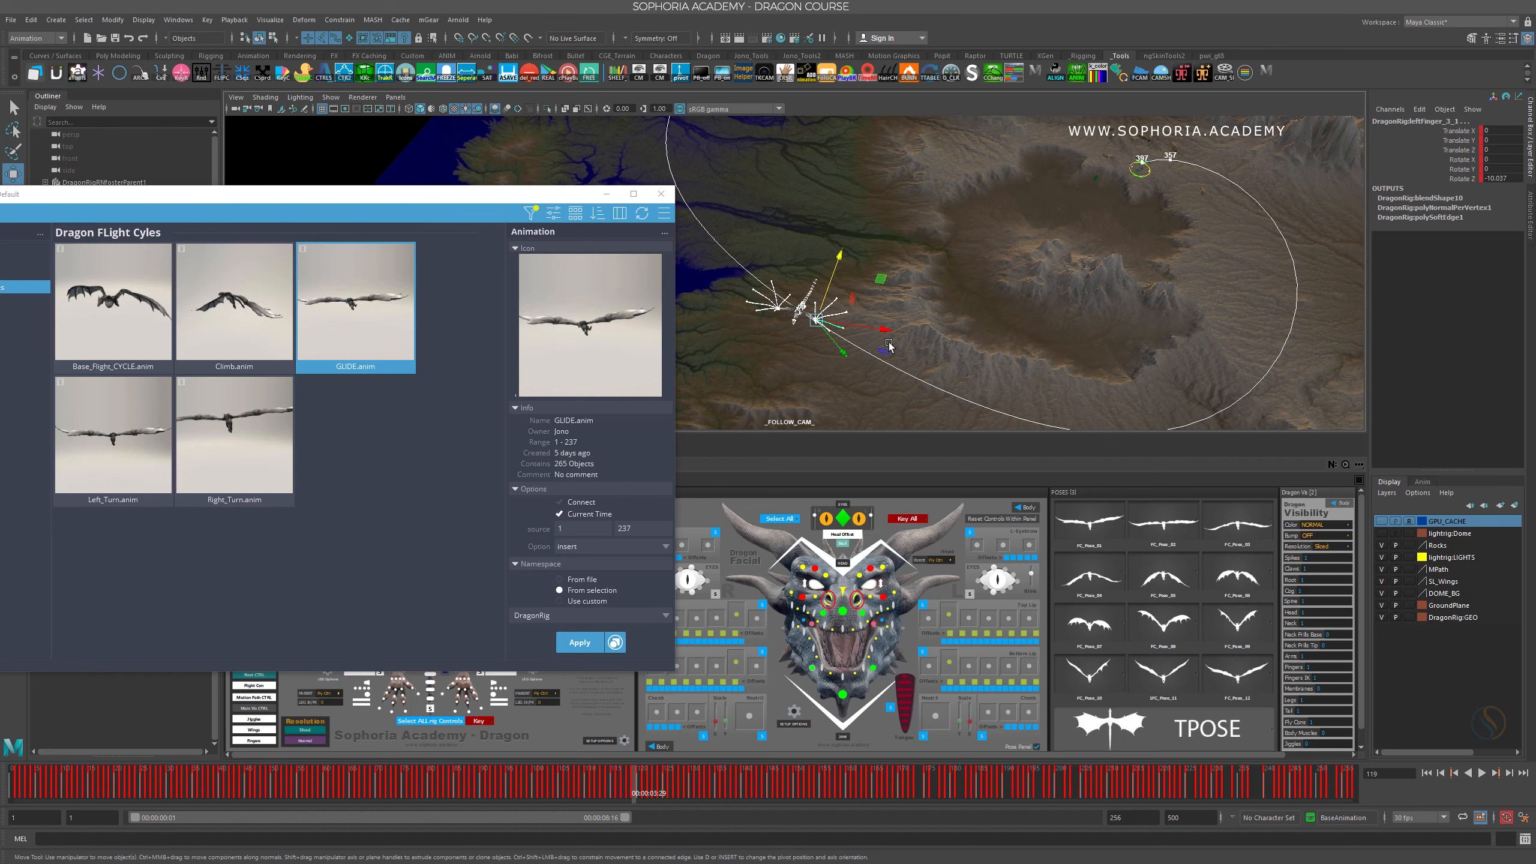
scroll(871, 373, up, 3)
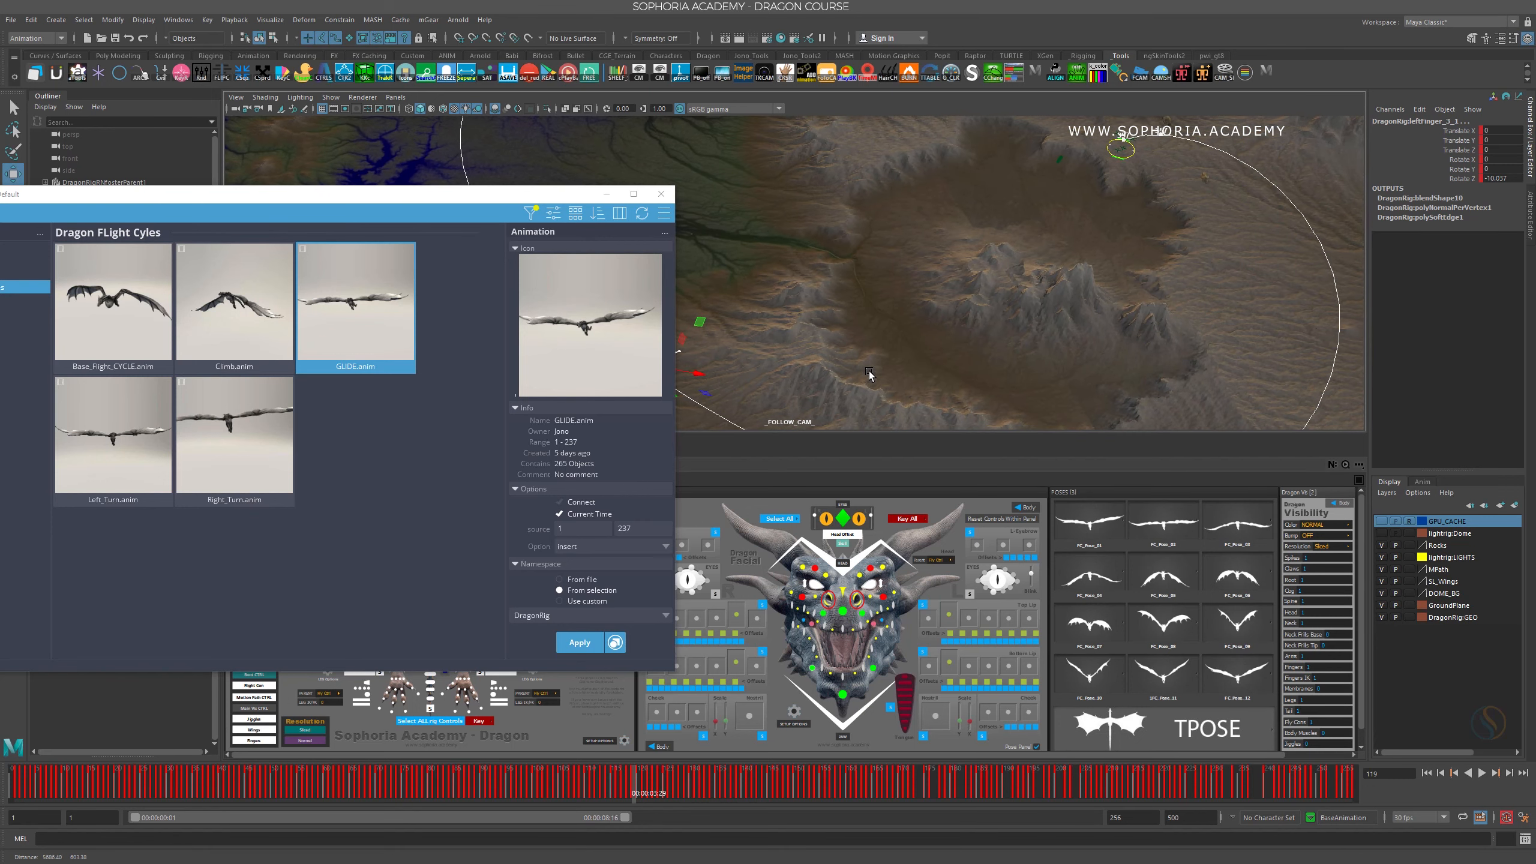
alt+drag(871, 373, 1022, 294)
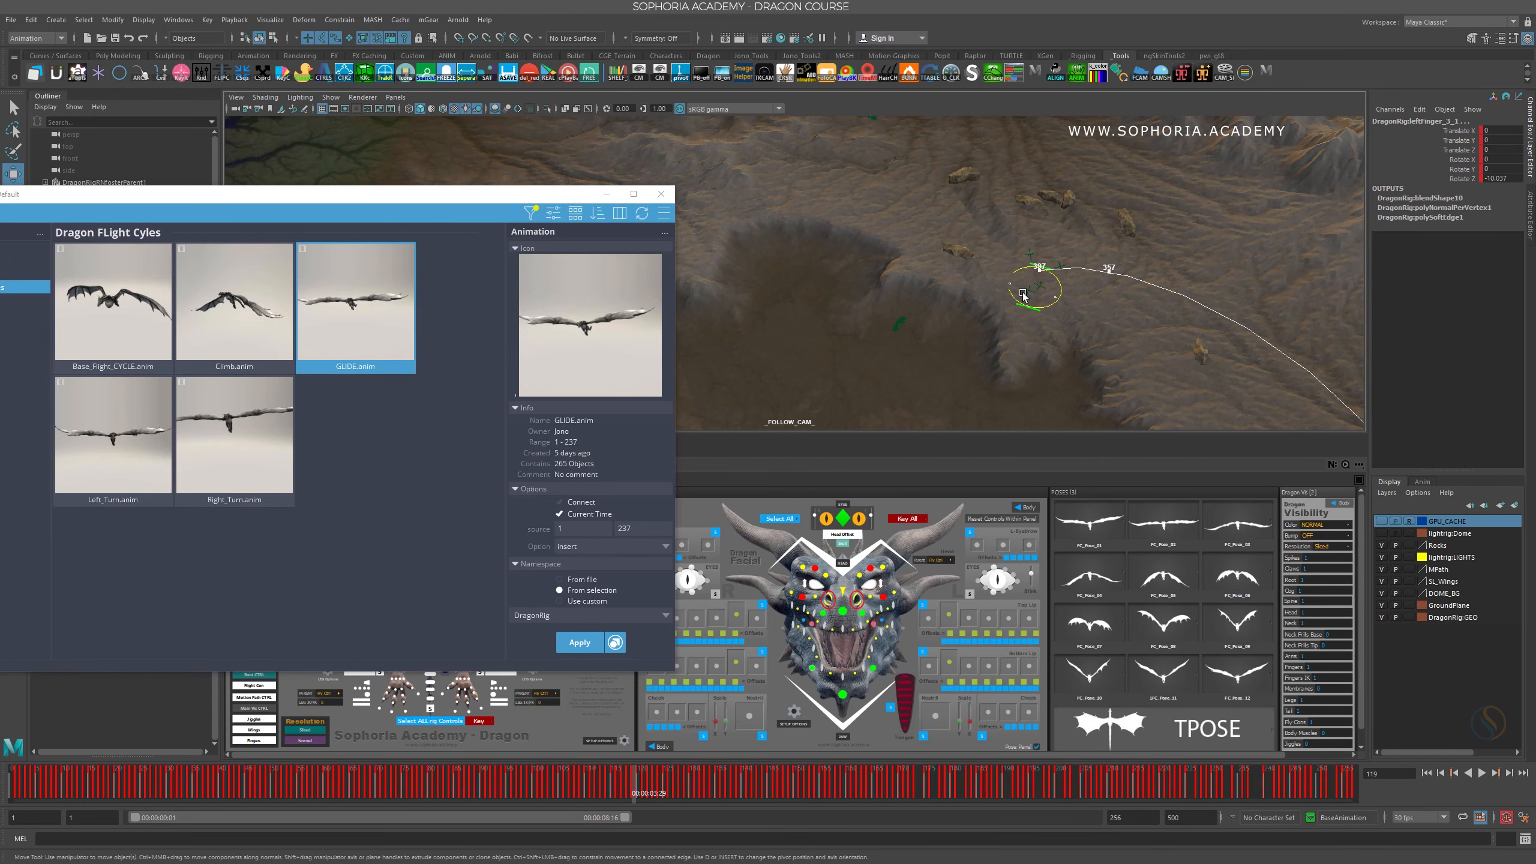
click(1076, 288)
key(f)
scroll(907, 247, down, 5)
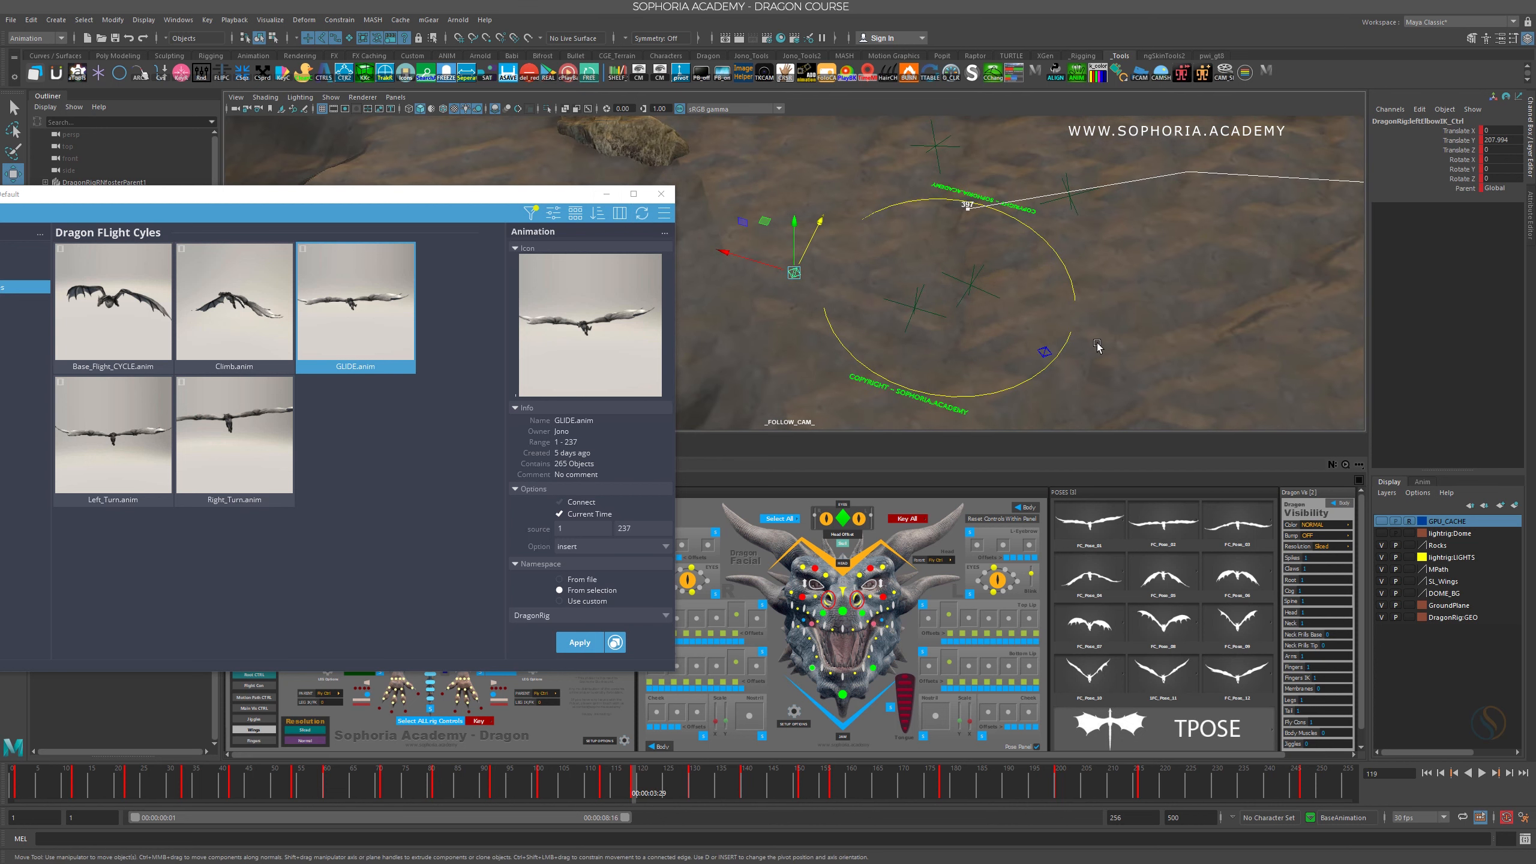
click(1044, 352)
click(1463, 188)
right_click(1463, 189)
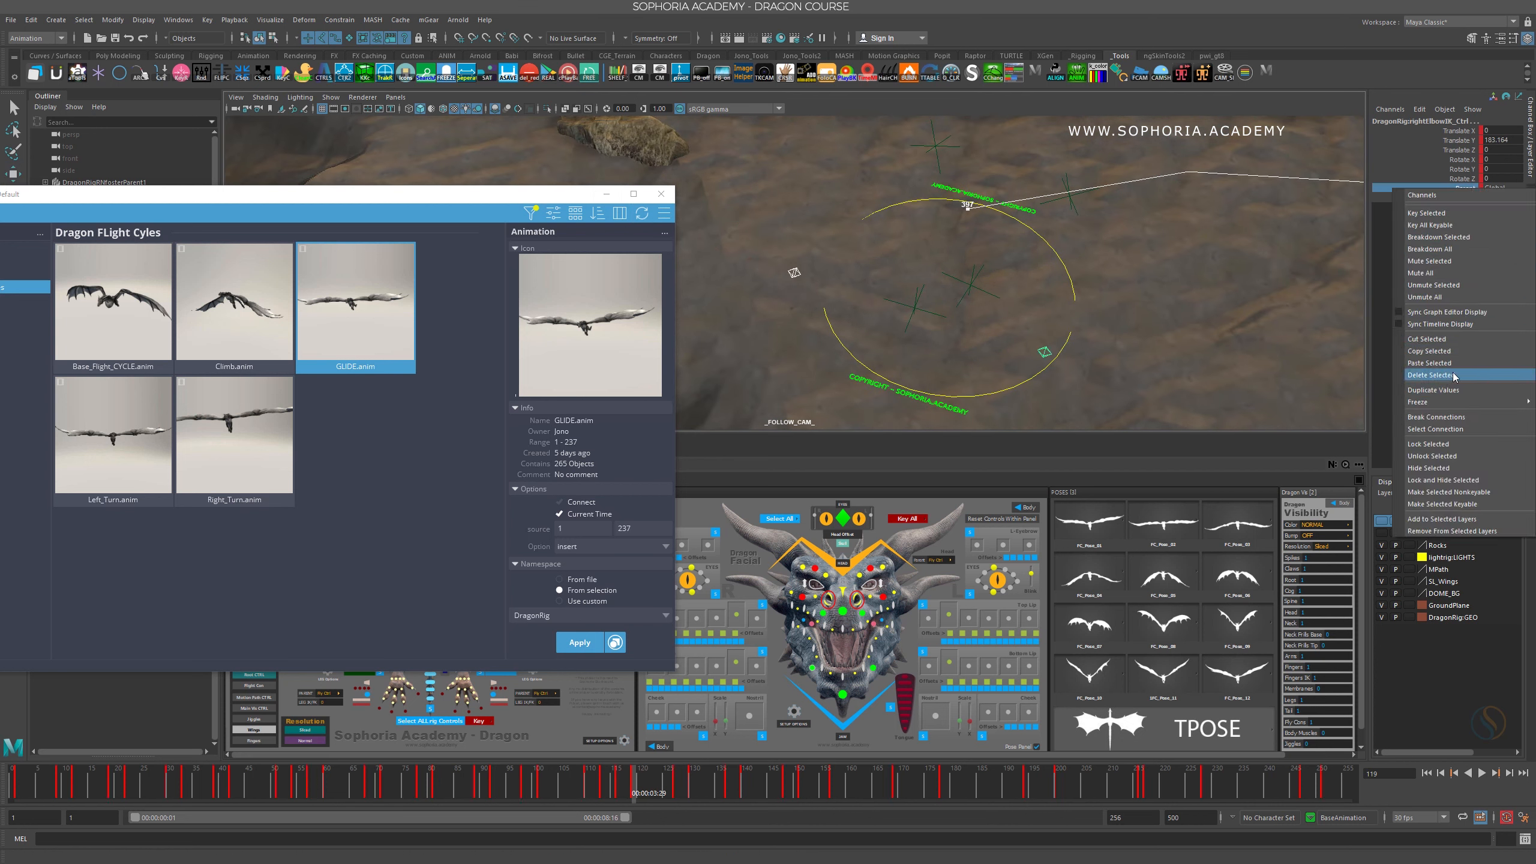
click(1454, 375)
click(1498, 192)
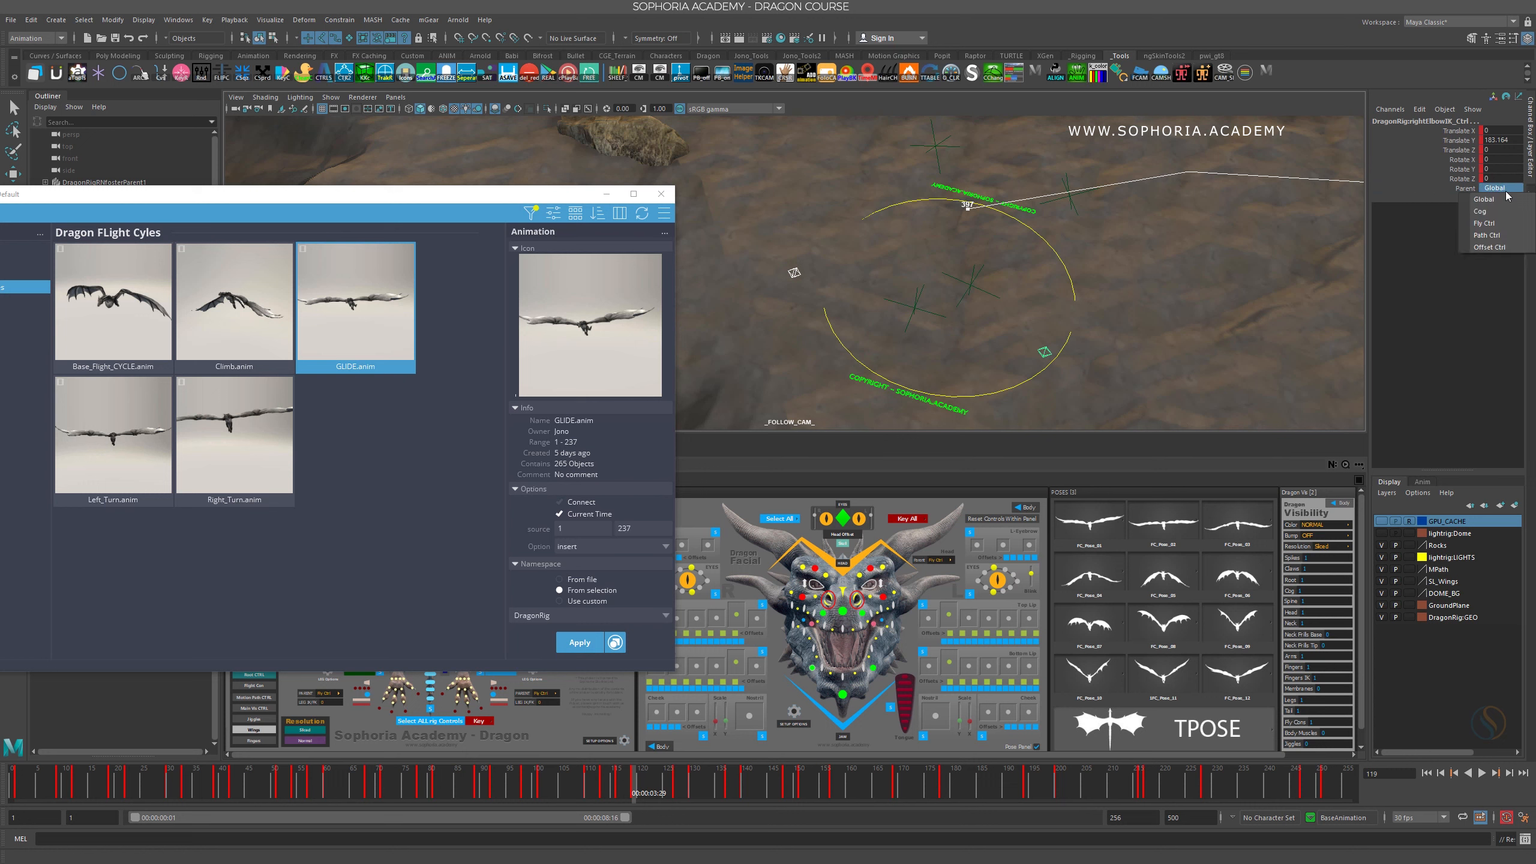
click(1507, 207)
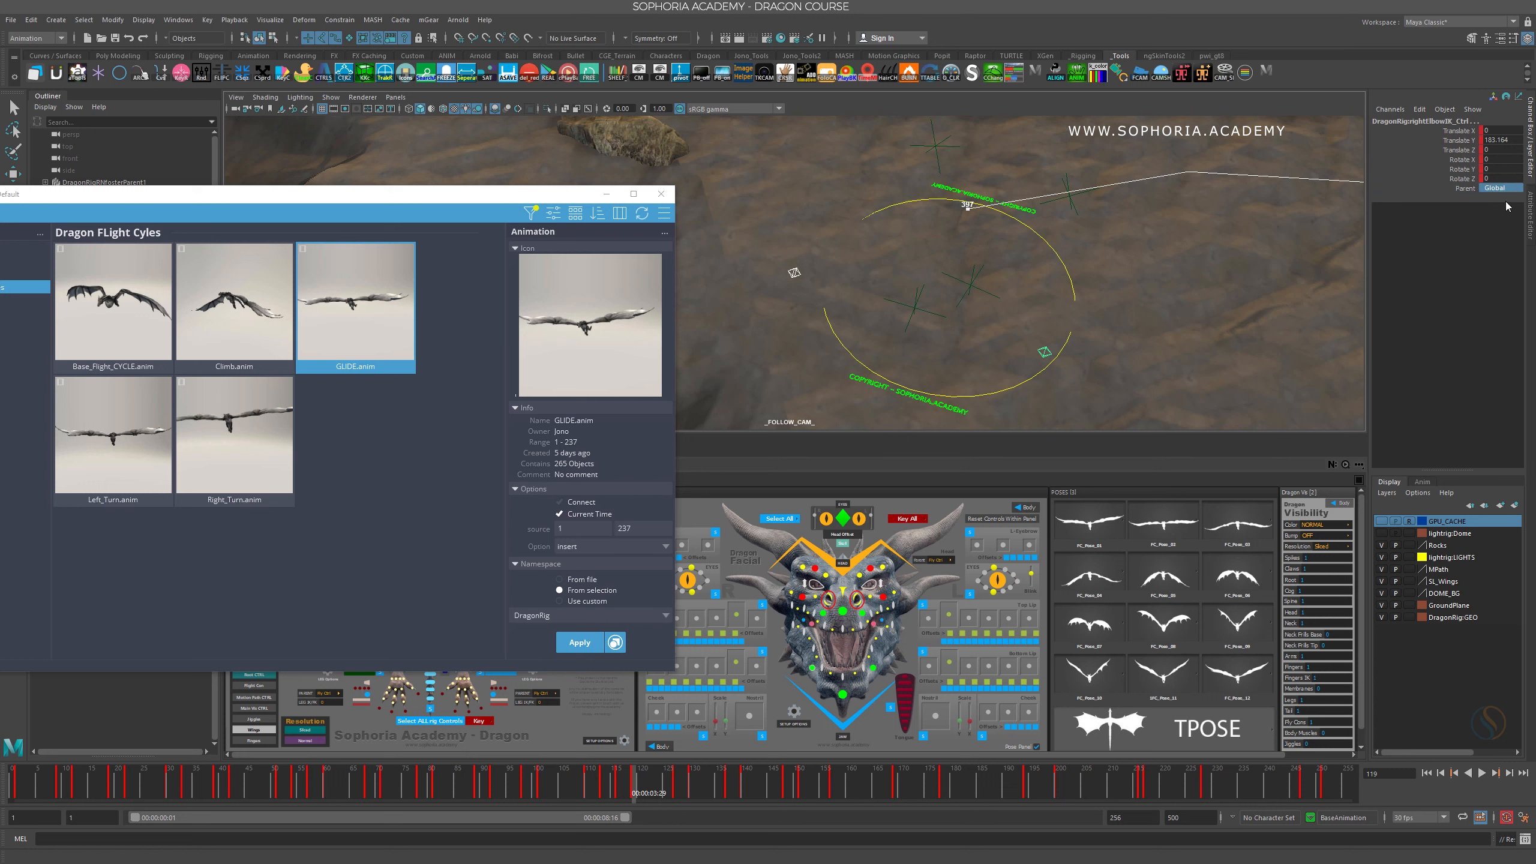
click(1466, 189)
right_click(1466, 190)
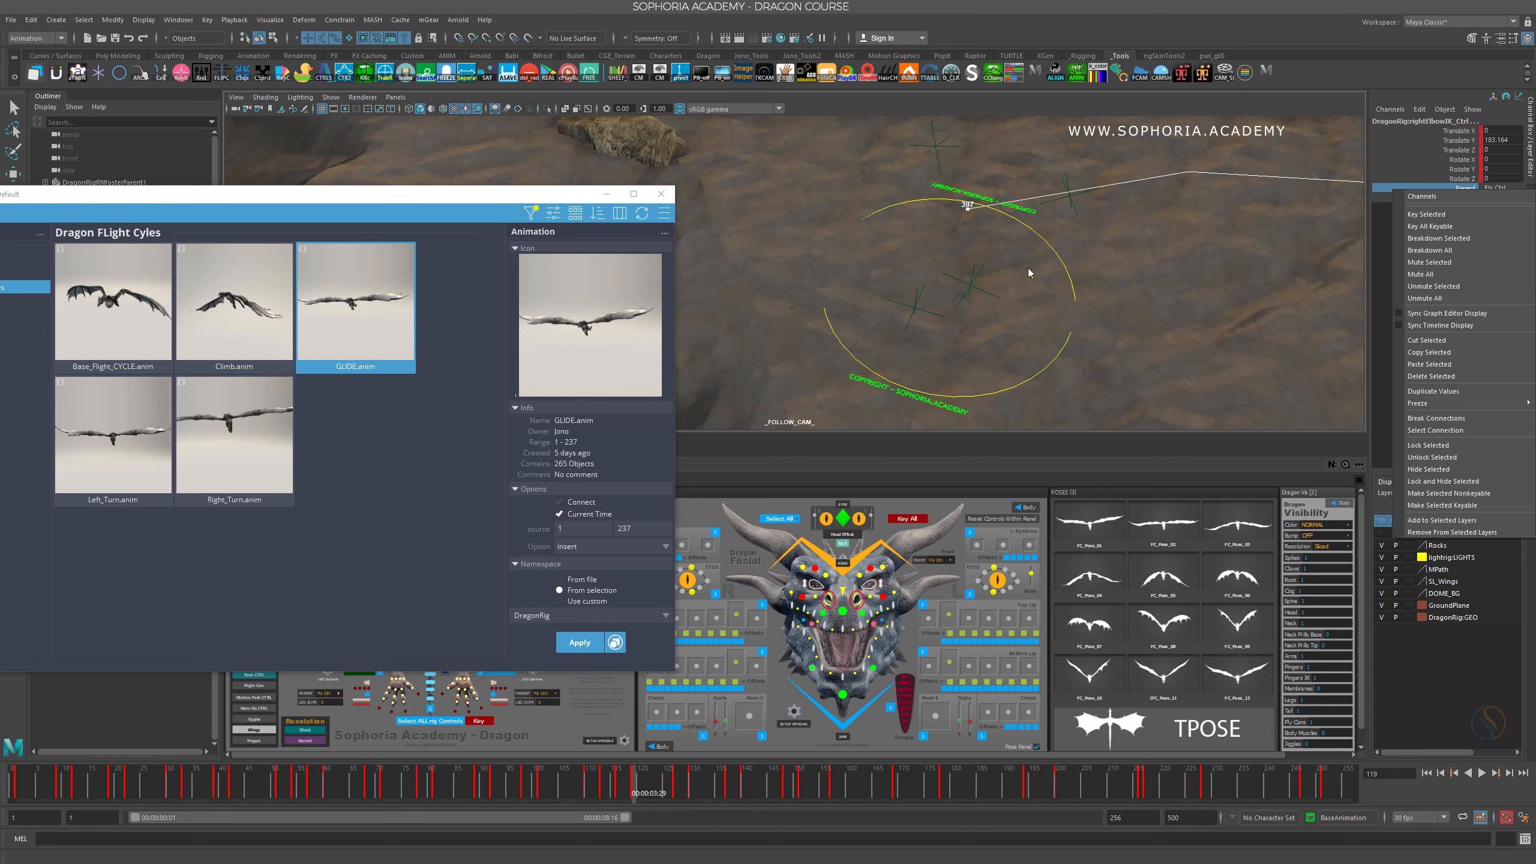
Select the dragon's motion path control and scrub the timeline to frame 256 to review the flight along the path
alt+right_drag(993, 273, 716, 183)
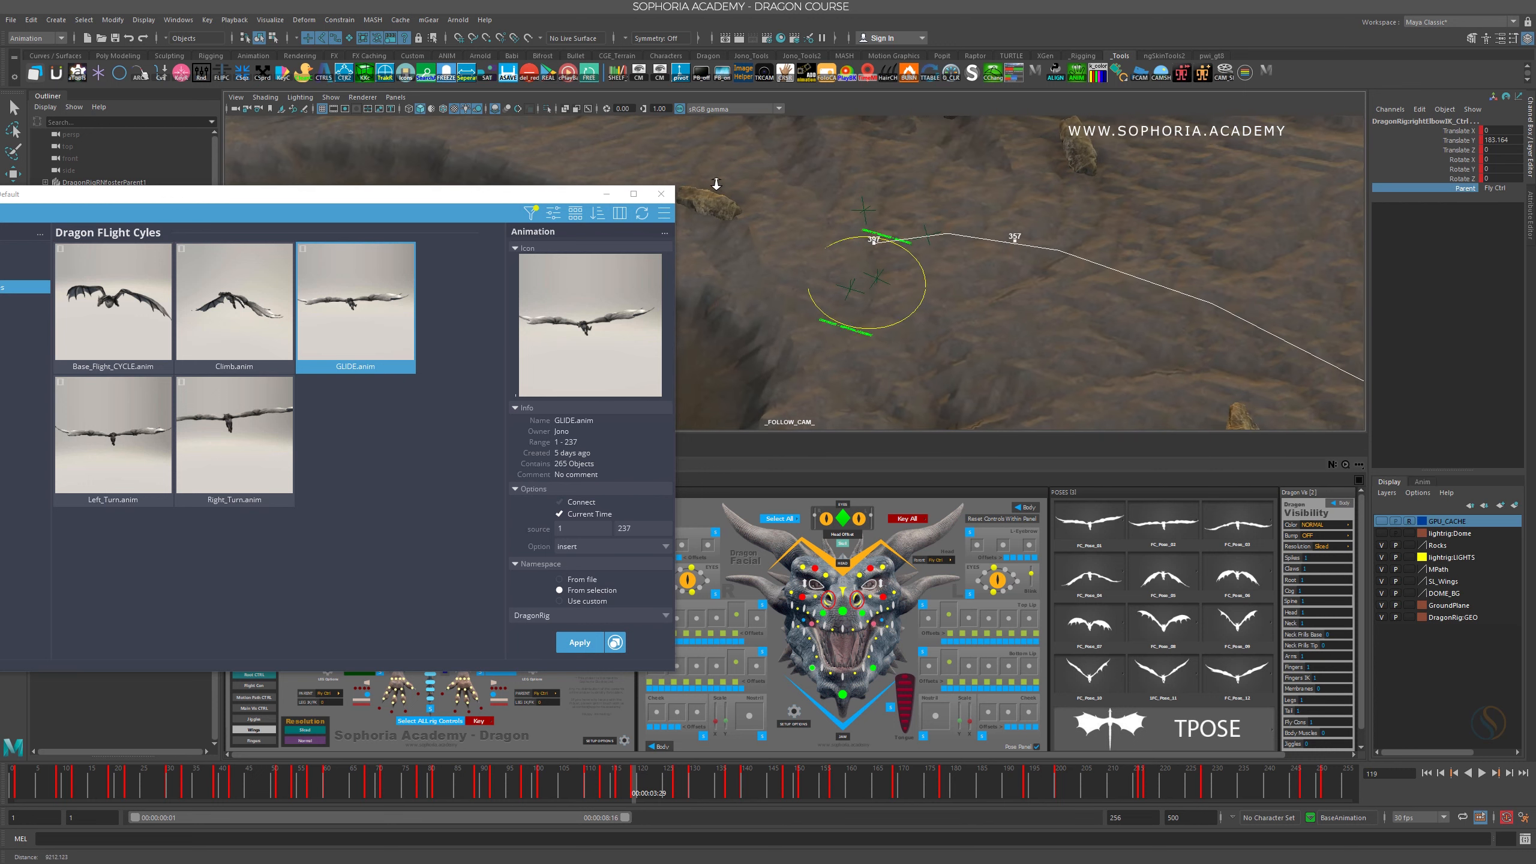
scroll(850, 240, down, 10)
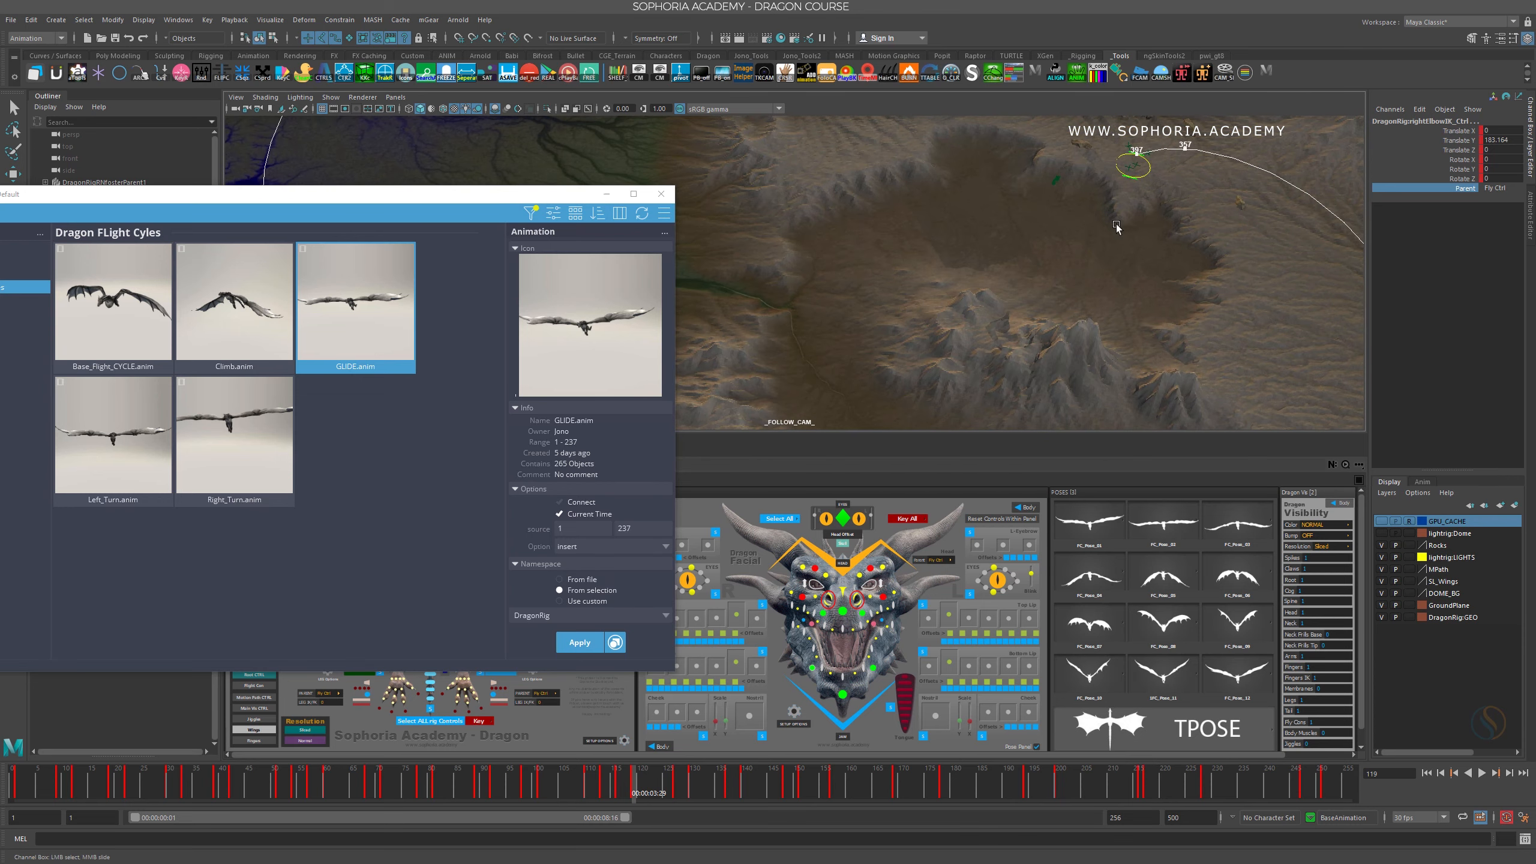
alt+drag(993, 311, 1103, 378)
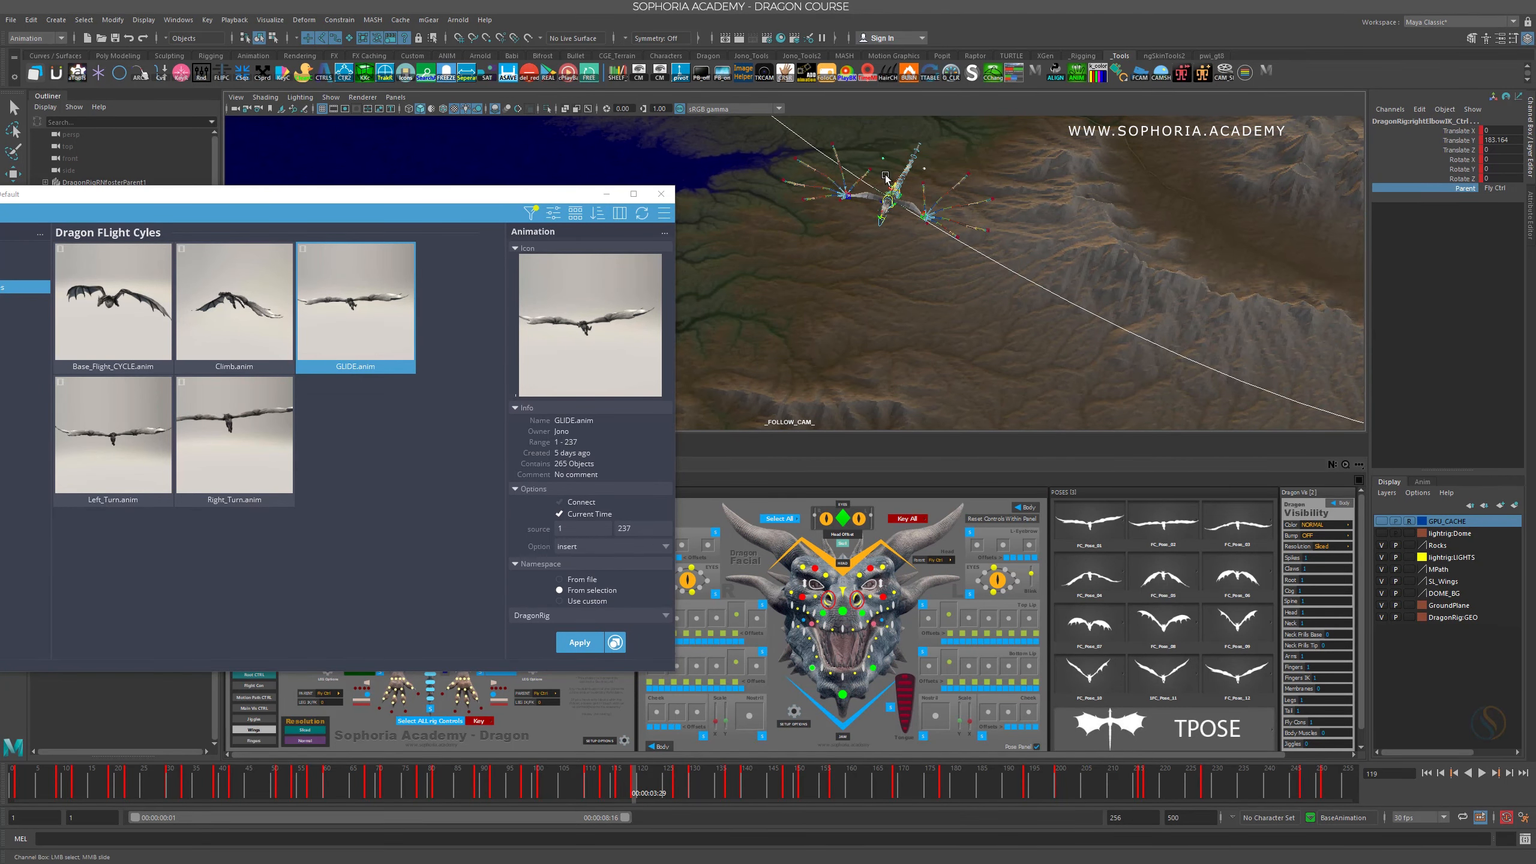
click(253, 697)
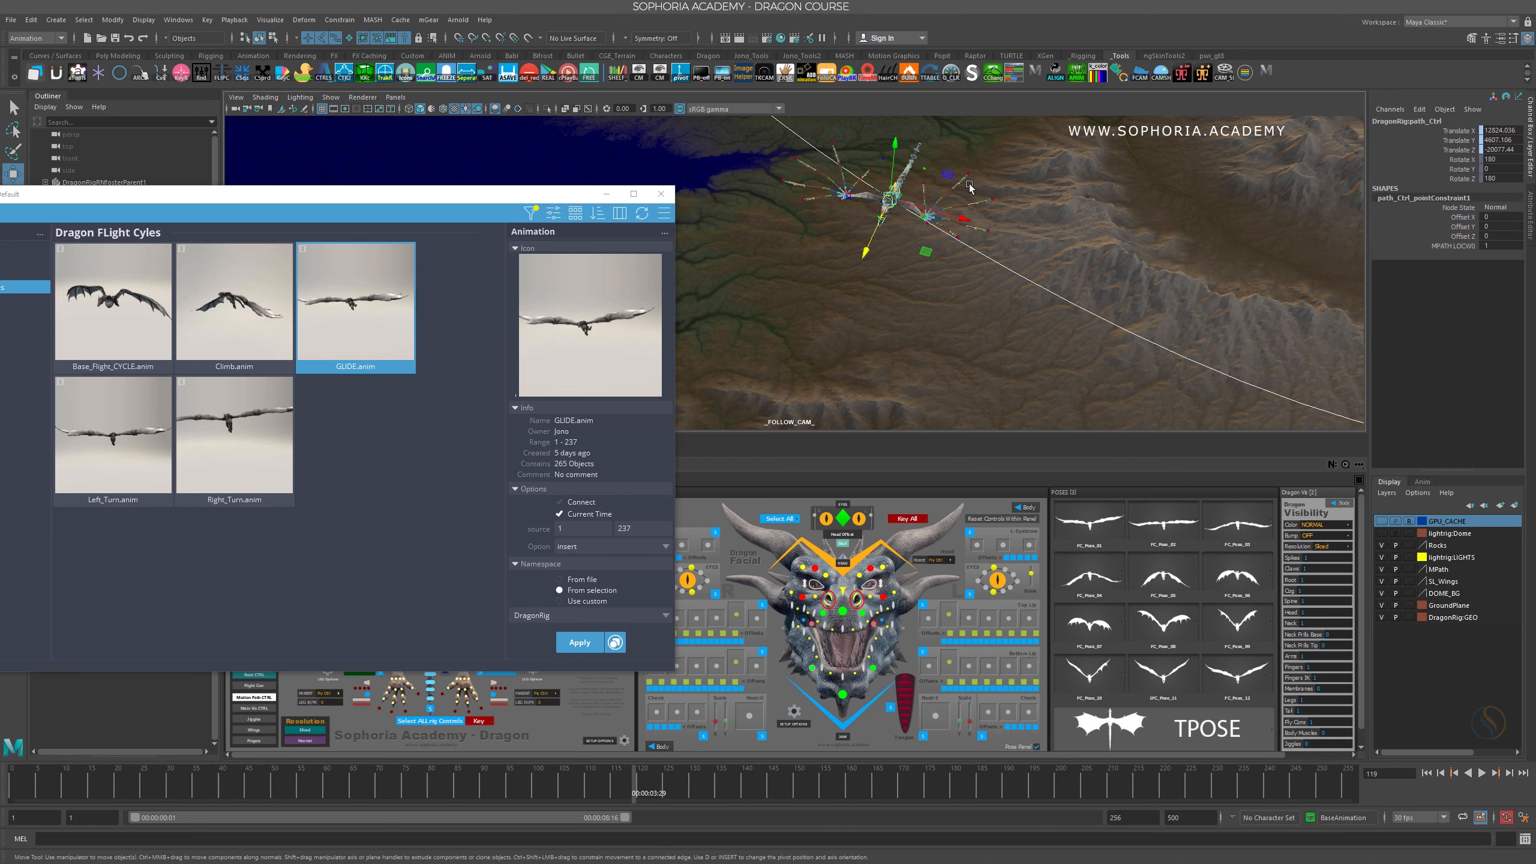
key(w)
drag(474, 775, 1350, 775)
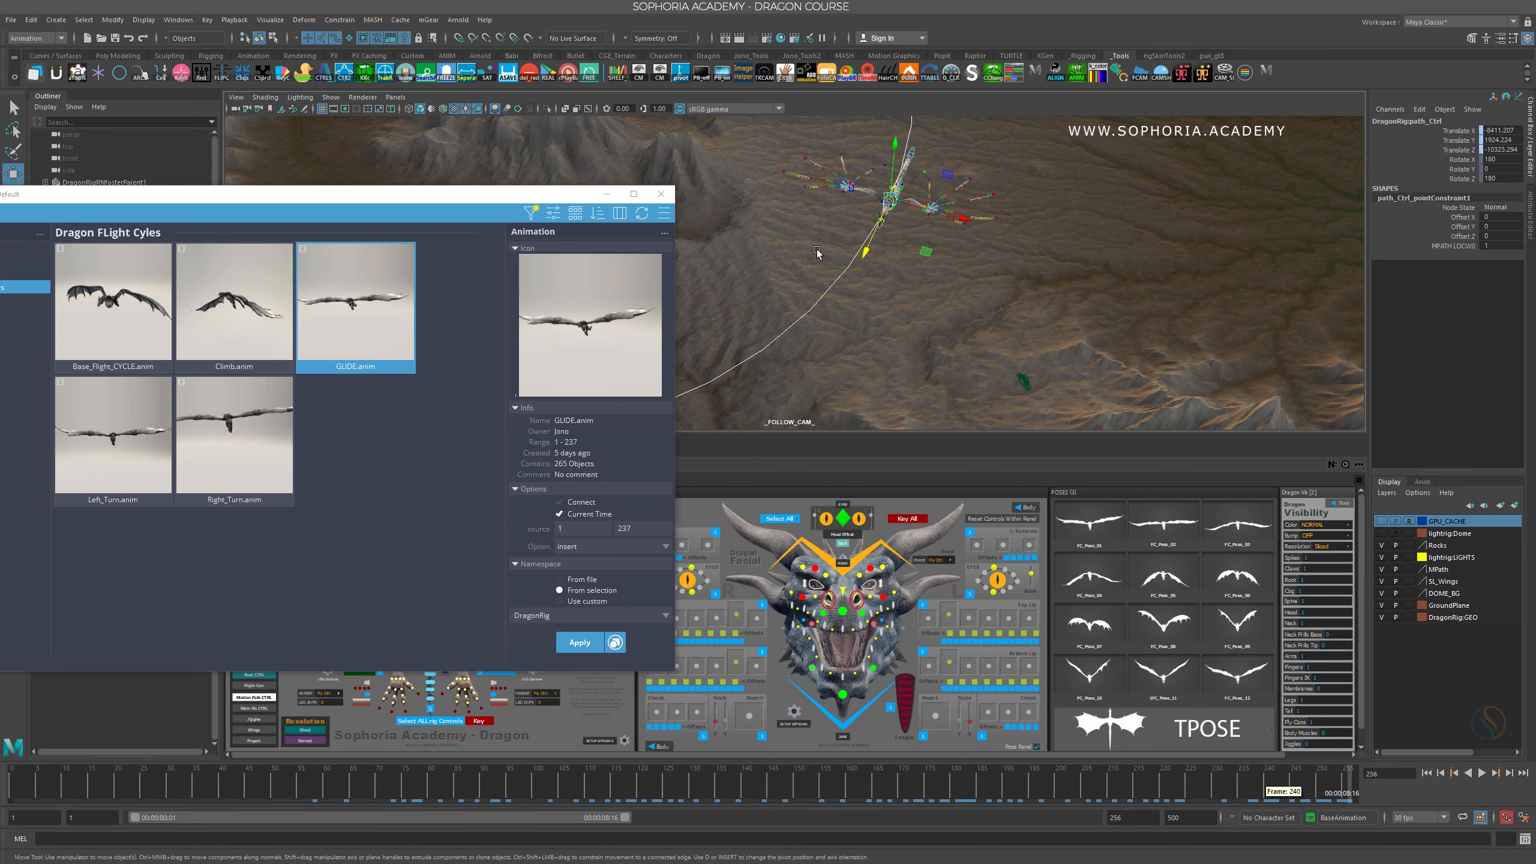
alt+middle_drag(818, 254, 1150, 314)
alt+middle_drag(951, 249, 759, 273)
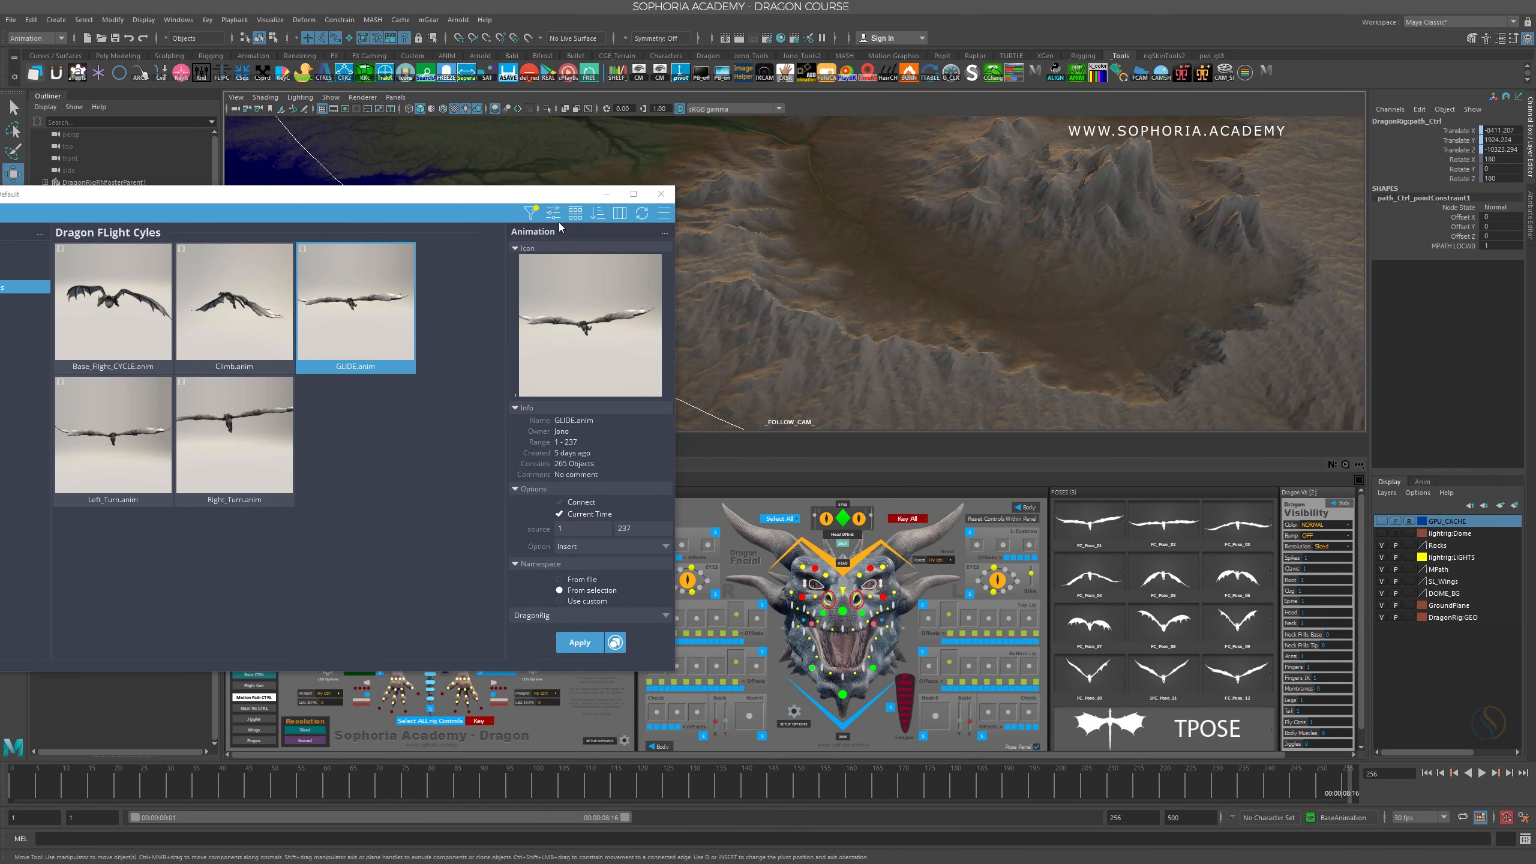
Minimize the animation library window and return the timeline to frame 1
click(606, 194)
scroll(964, 236, up, 2)
scroll(964, 236, down, 3)
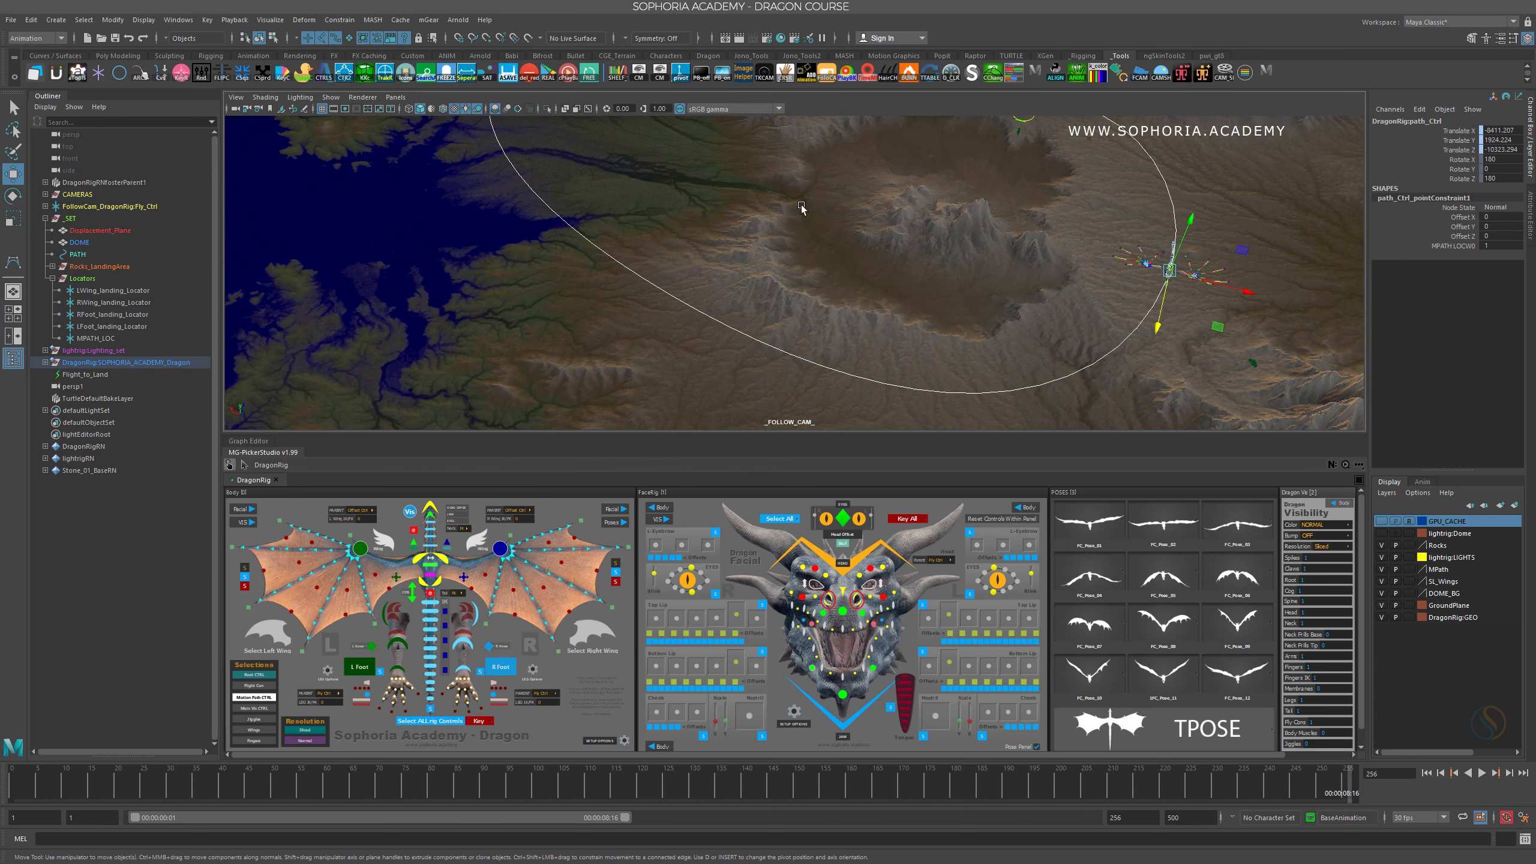
scroll(833, 218, down, 2)
drag(83, 793, 14, 790)
Select the dragon's Fly_Ctrl and frame it in the viewport
alt+middle_drag(833, 268, 619, 266)
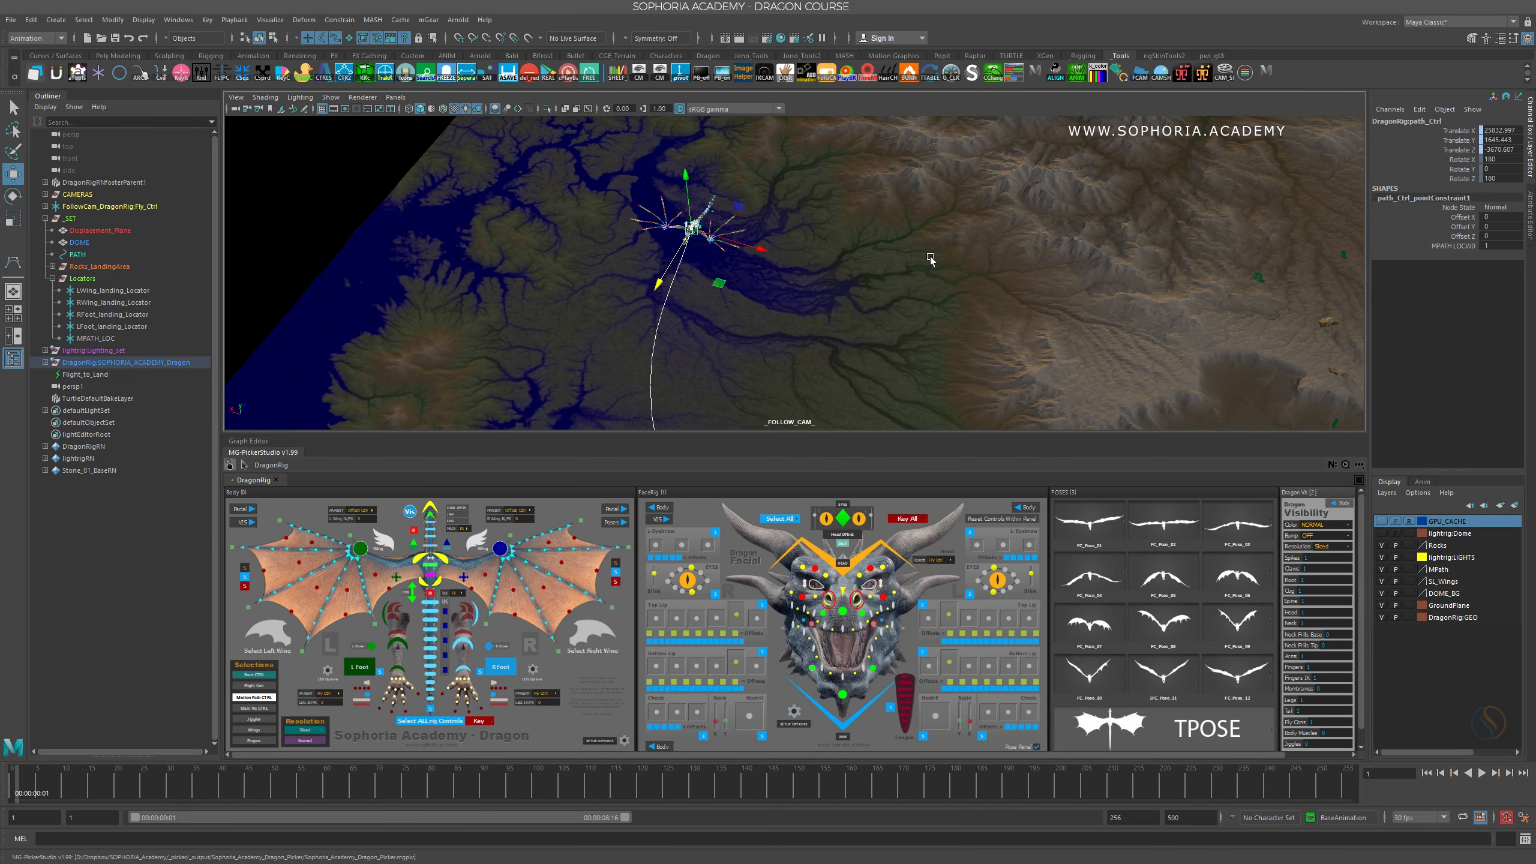
scroll(712, 246, up, 6)
scroll(726, 240, down, 2)
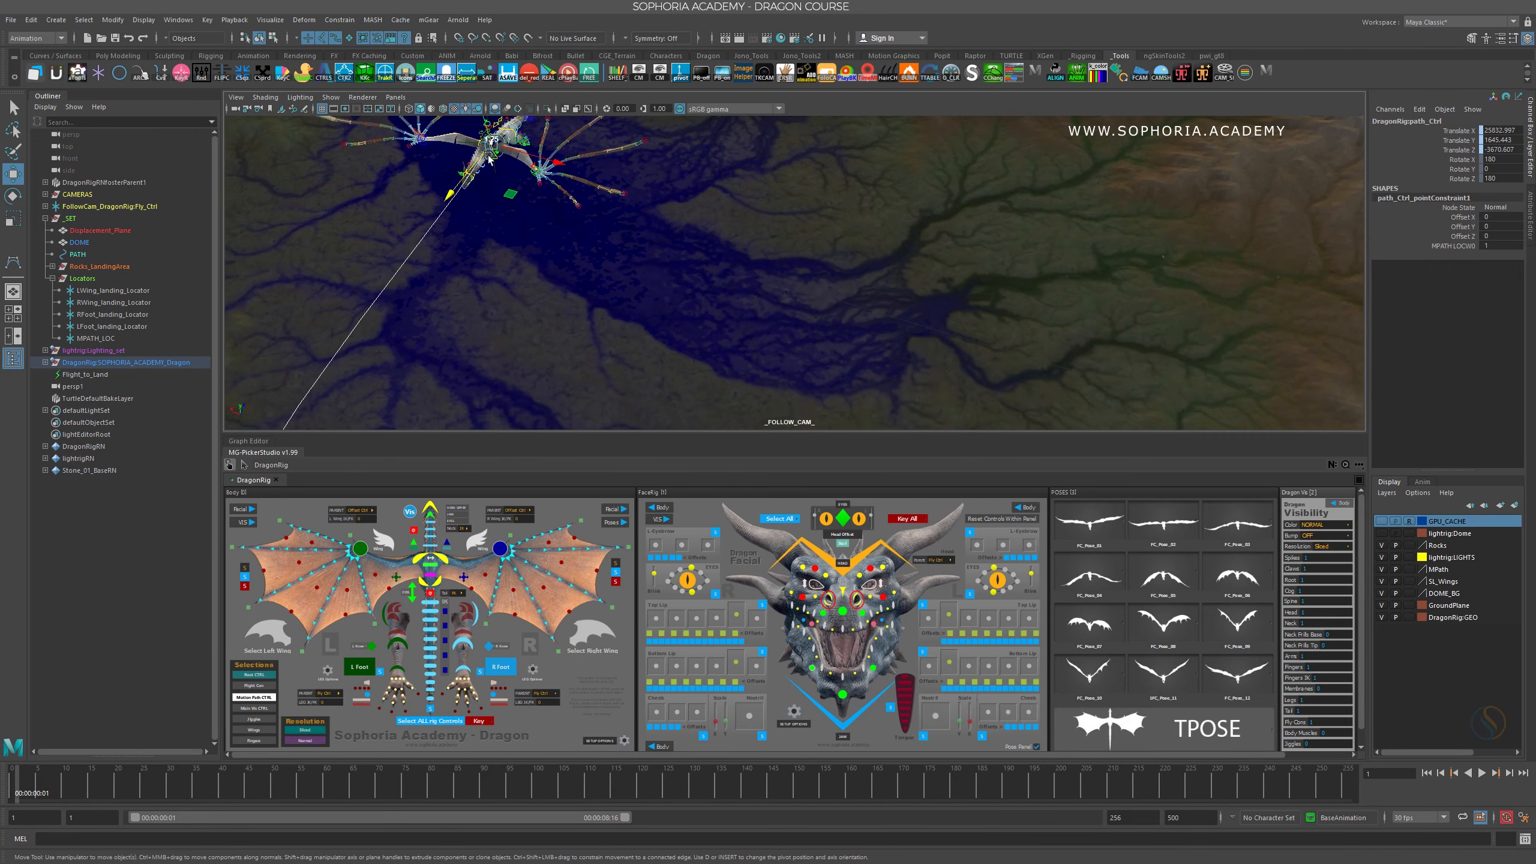
alt+middle_drag(480, 177, 595, 305)
scroll(730, 298, up, 5)
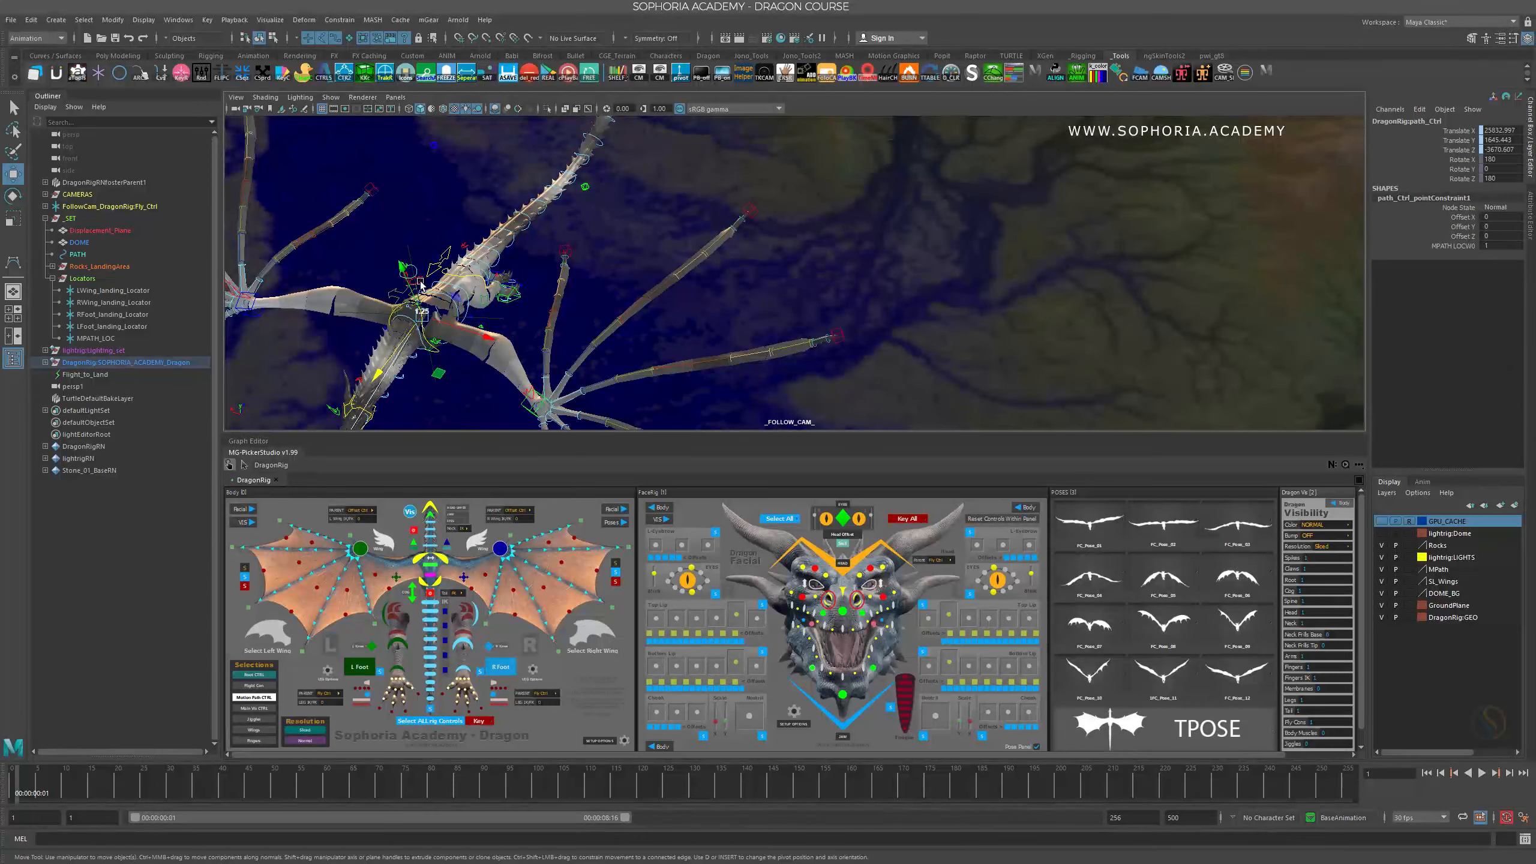
click(411, 277)
key(f)
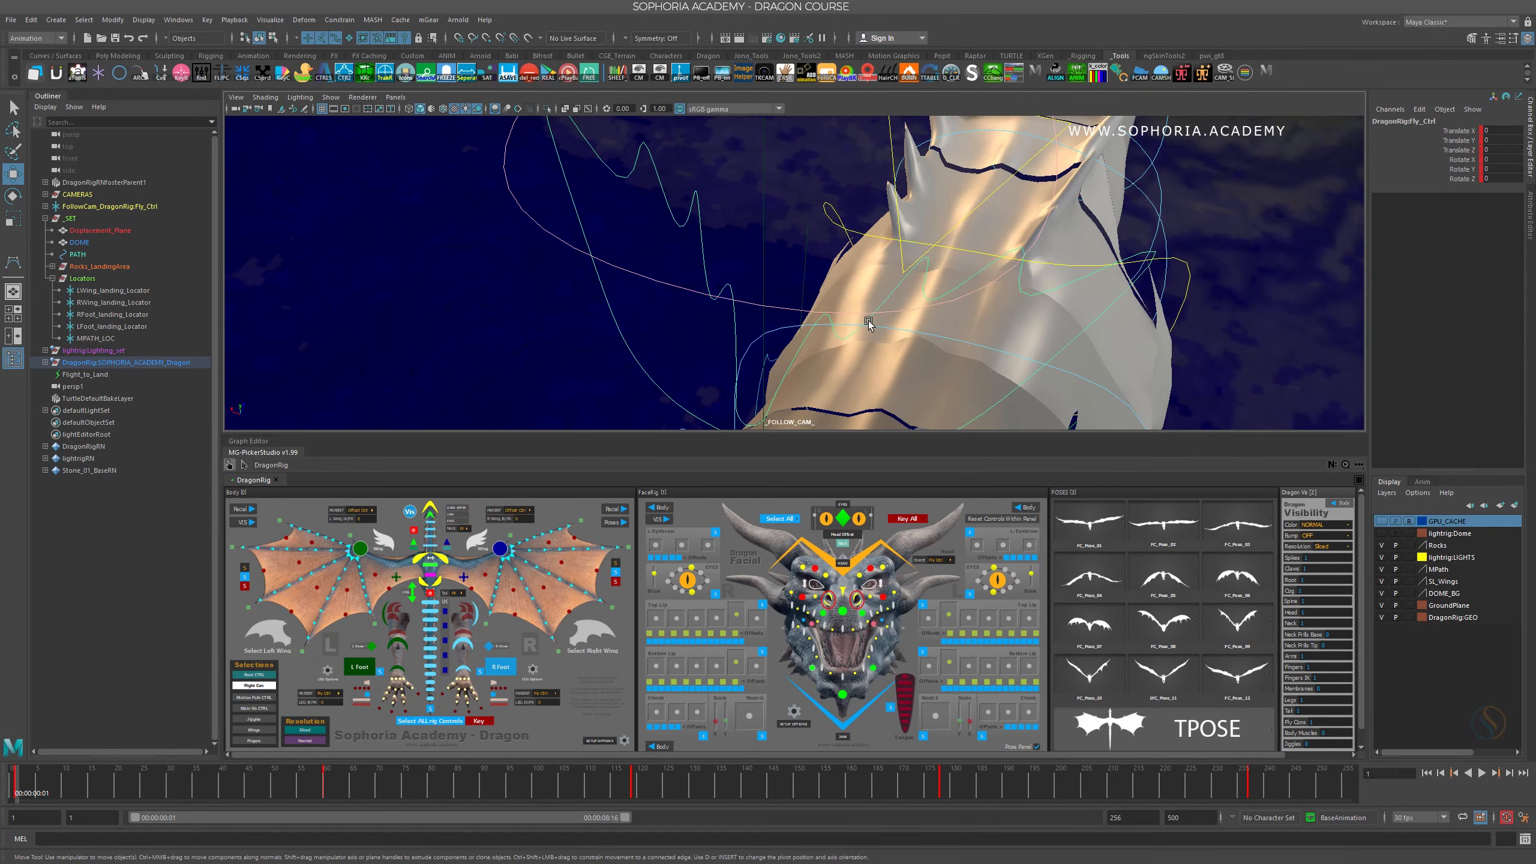
Collapse the MG-PickerStudio panel to enlarge the viewport and examine the dragon from behind
alt+drag(868, 321, 328, 428)
scroll(991, 342, down, 6)
double_click(276, 455)
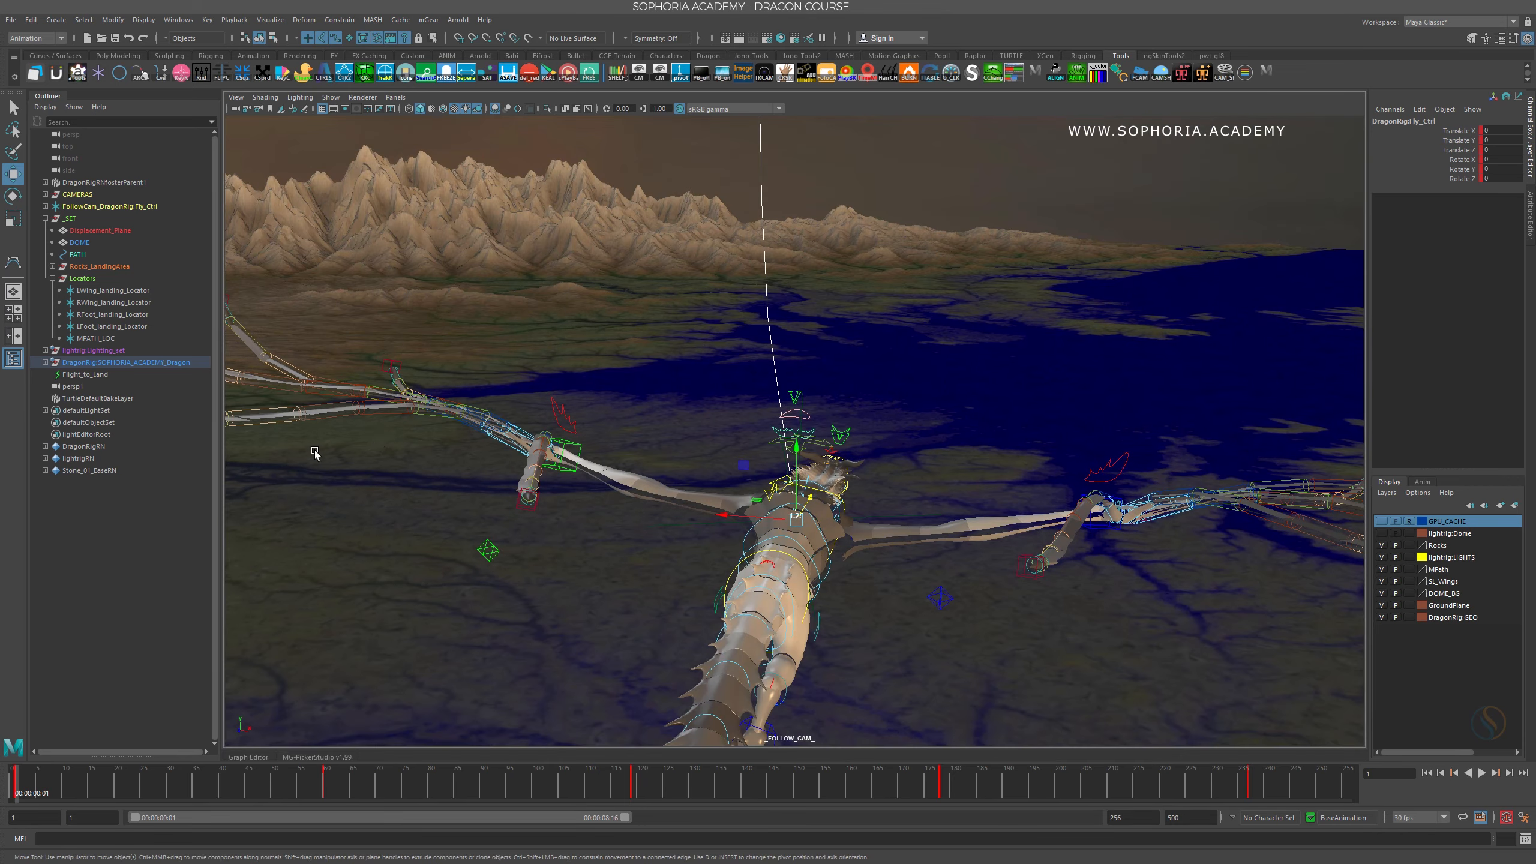
alt+middle_drag(927, 530, 928, 382)
alt+drag(928, 384, 805, 390)
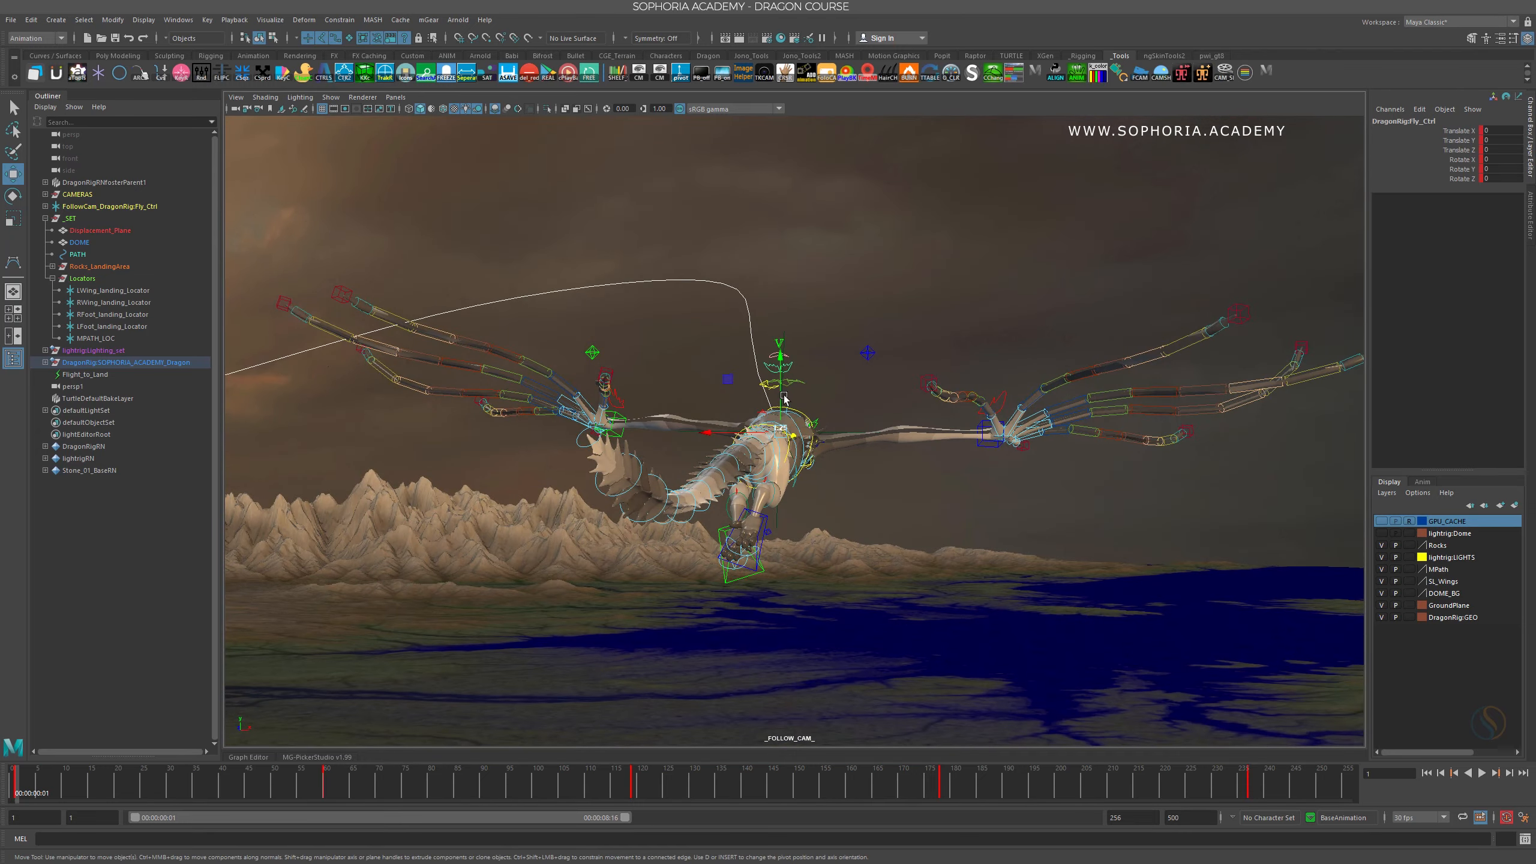
alt+drag(908, 451, 780, 370)
Activate the Rotate tool on Fly_Ctrl and open the Graph Editor to show its animation curves
key(e)
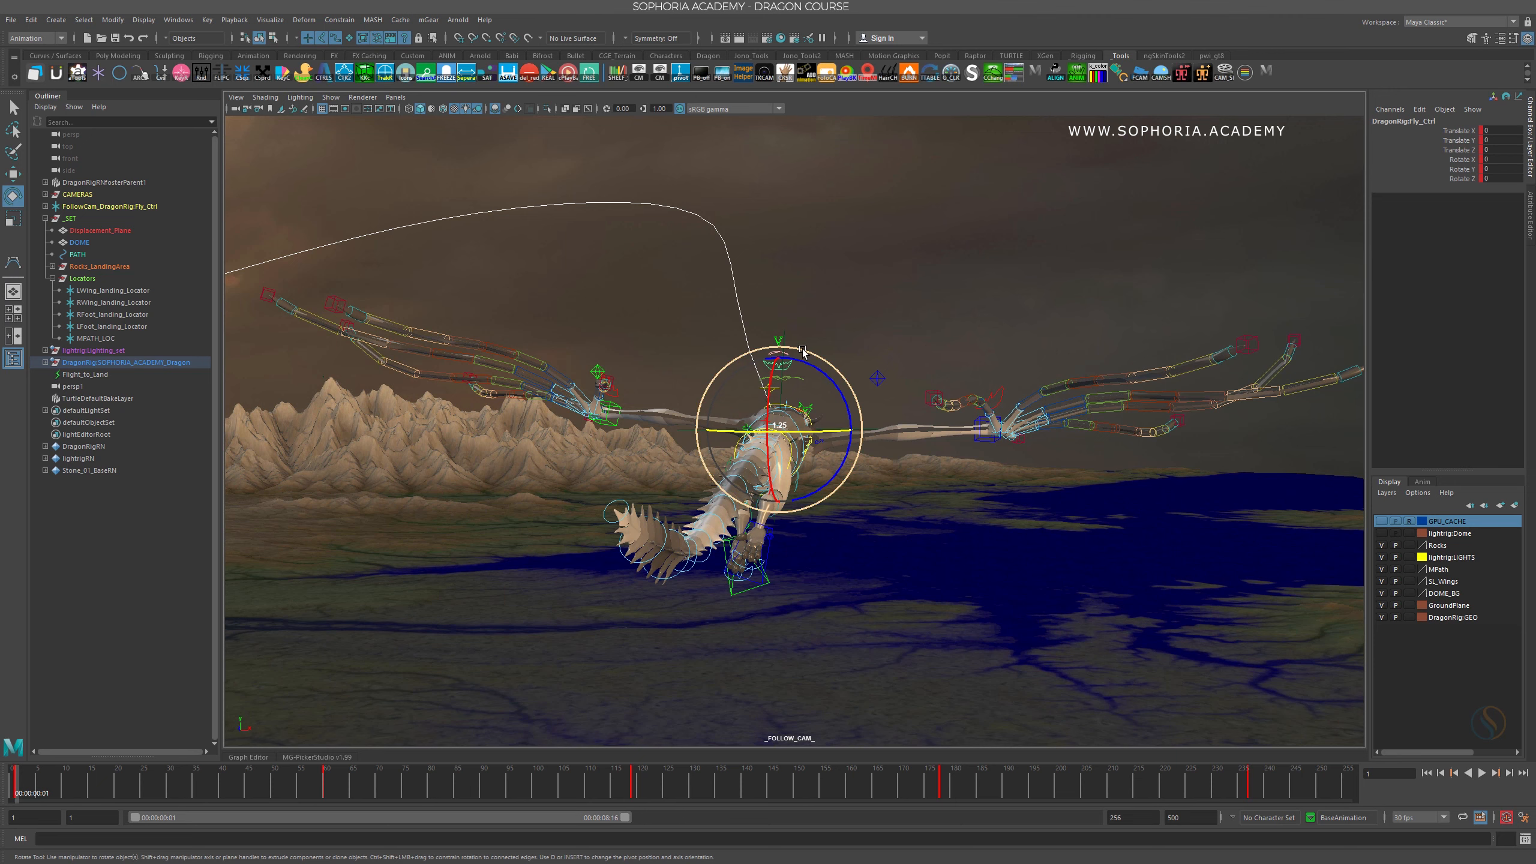
alt+drag(796, 436, 843, 493)
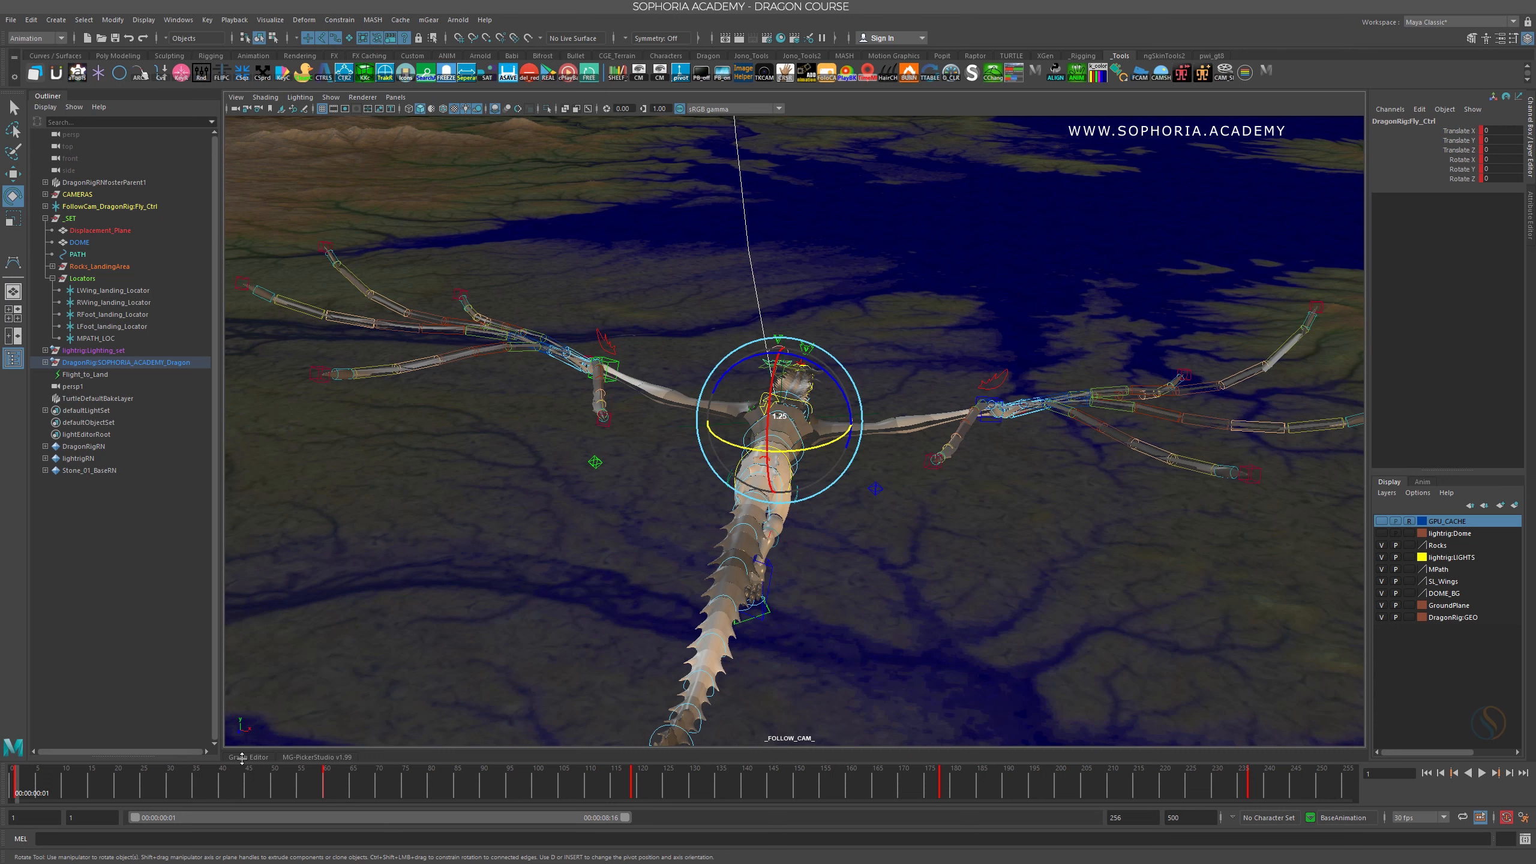
click(244, 757)
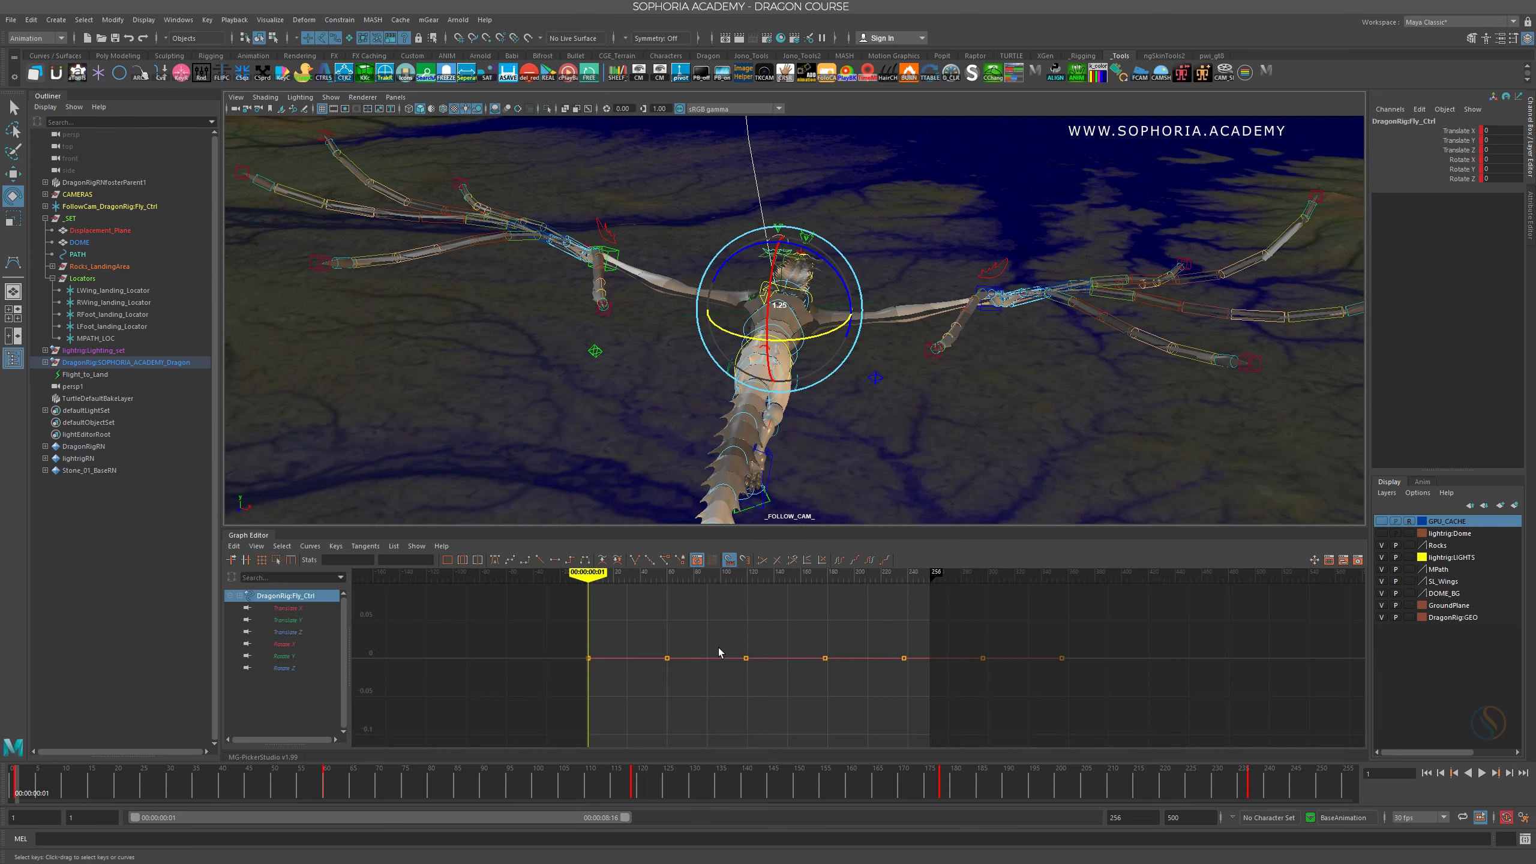
Delete all existing animation keys on Fly_Ctrl and shrink the Graph Editor to enlarge the viewport
drag(574, 629, 1194, 721)
key(Delete)
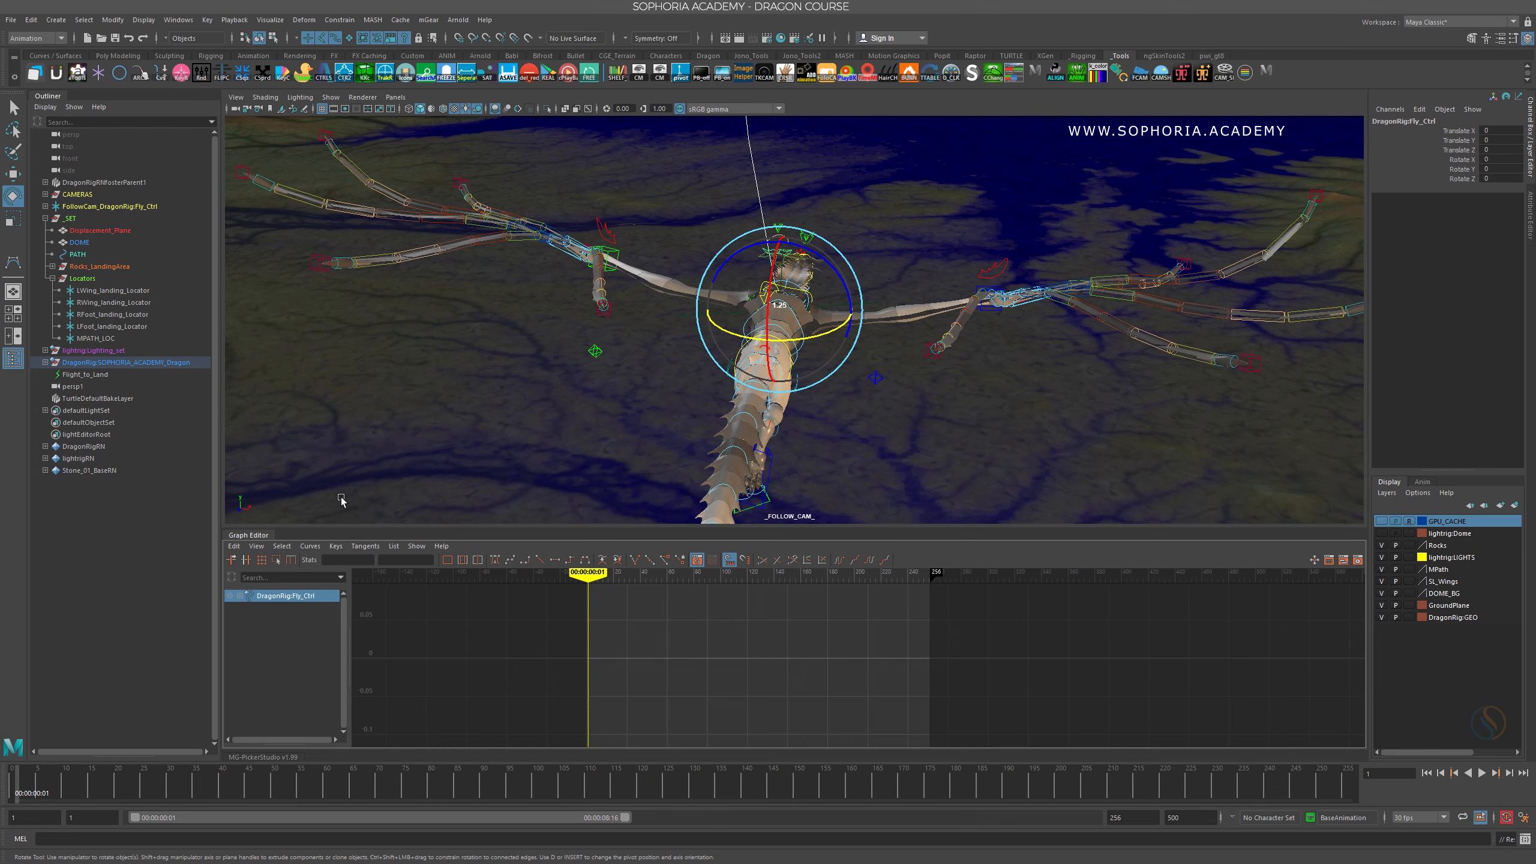
drag(295, 530, 295, 603)
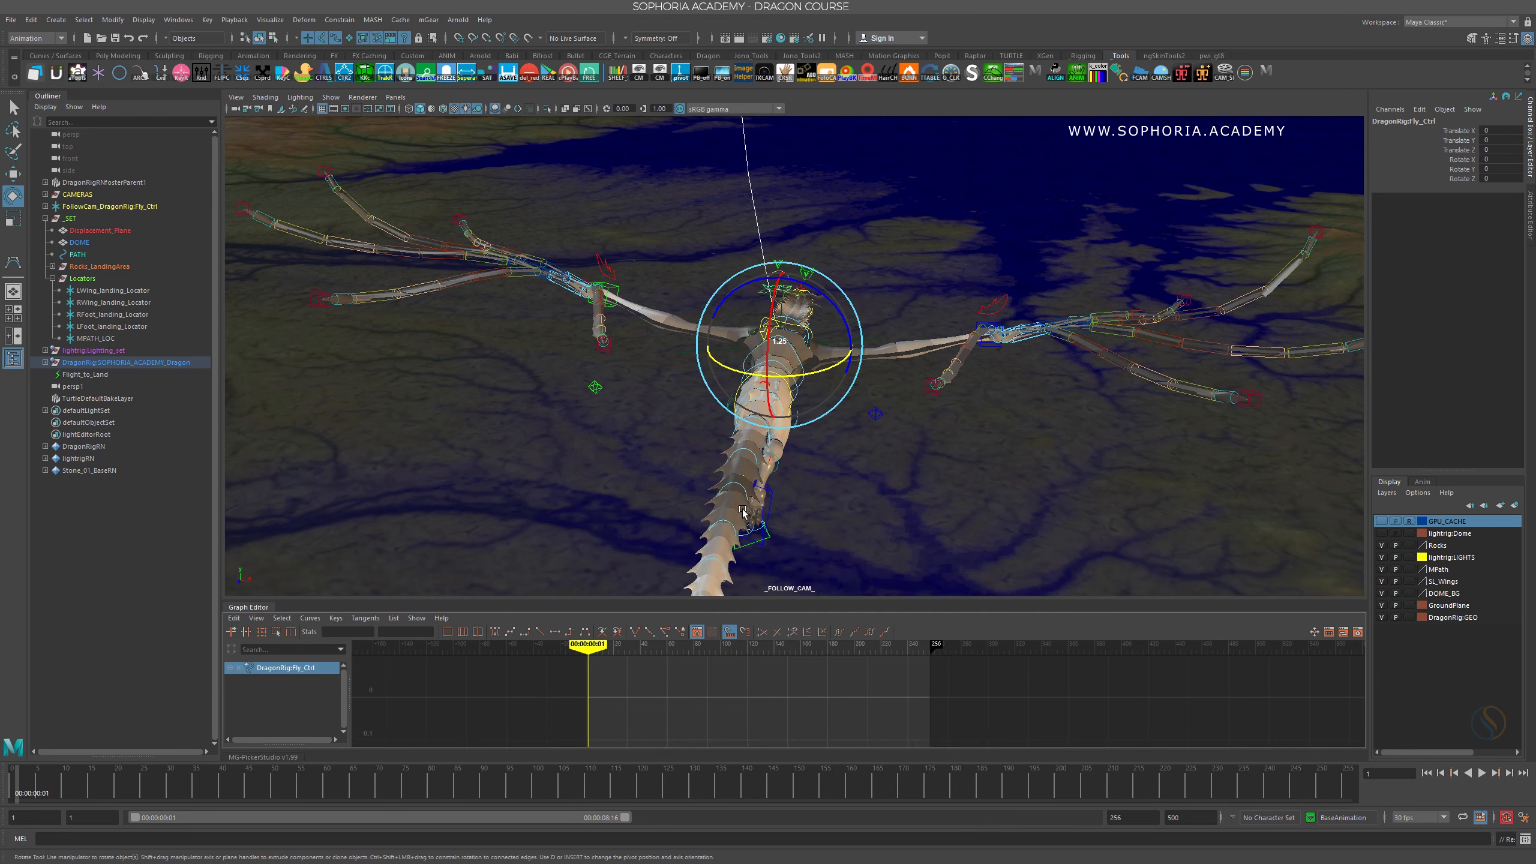
Rotate and key Fly_Ctrl at frame 1 to align the dragon with the path, about -13.6 in X and 18.9 in Y
alt+drag(824, 422, 780, 437)
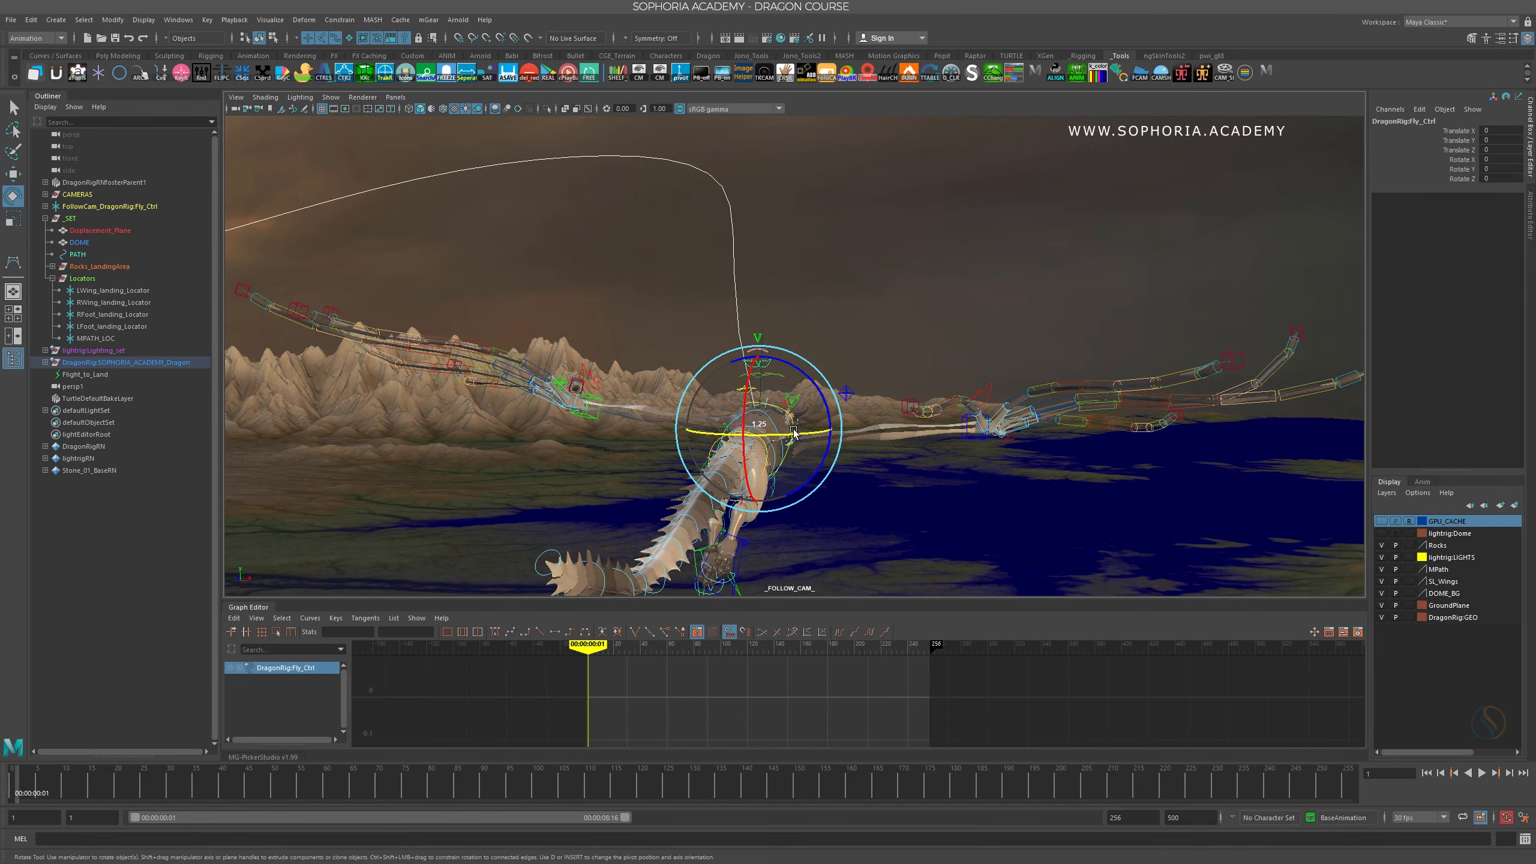
drag(784, 438, 808, 433)
alt+drag(808, 433, 871, 407)
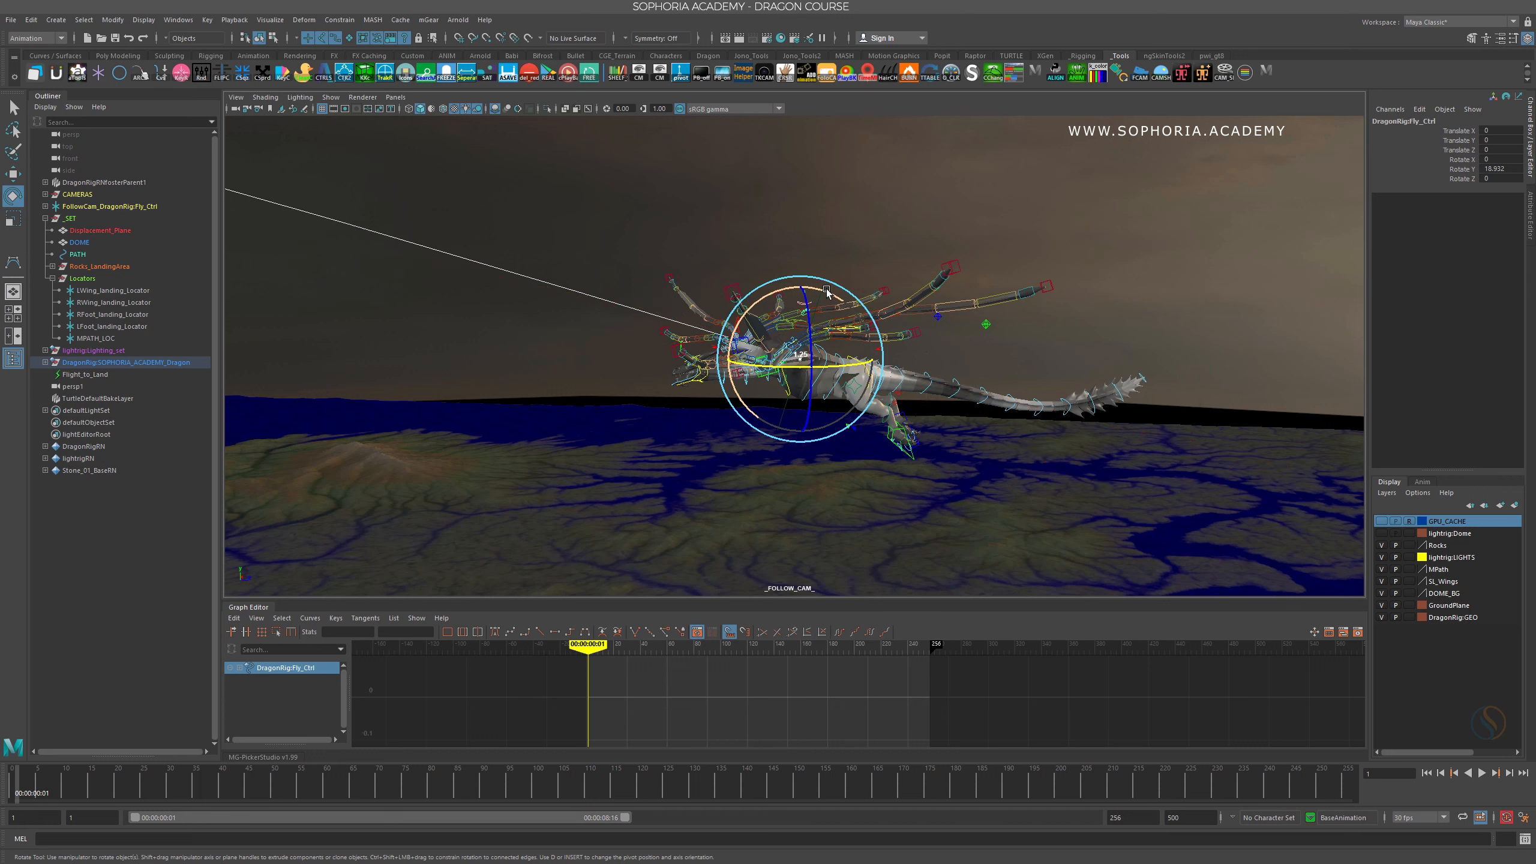
drag(826, 292, 846, 305)
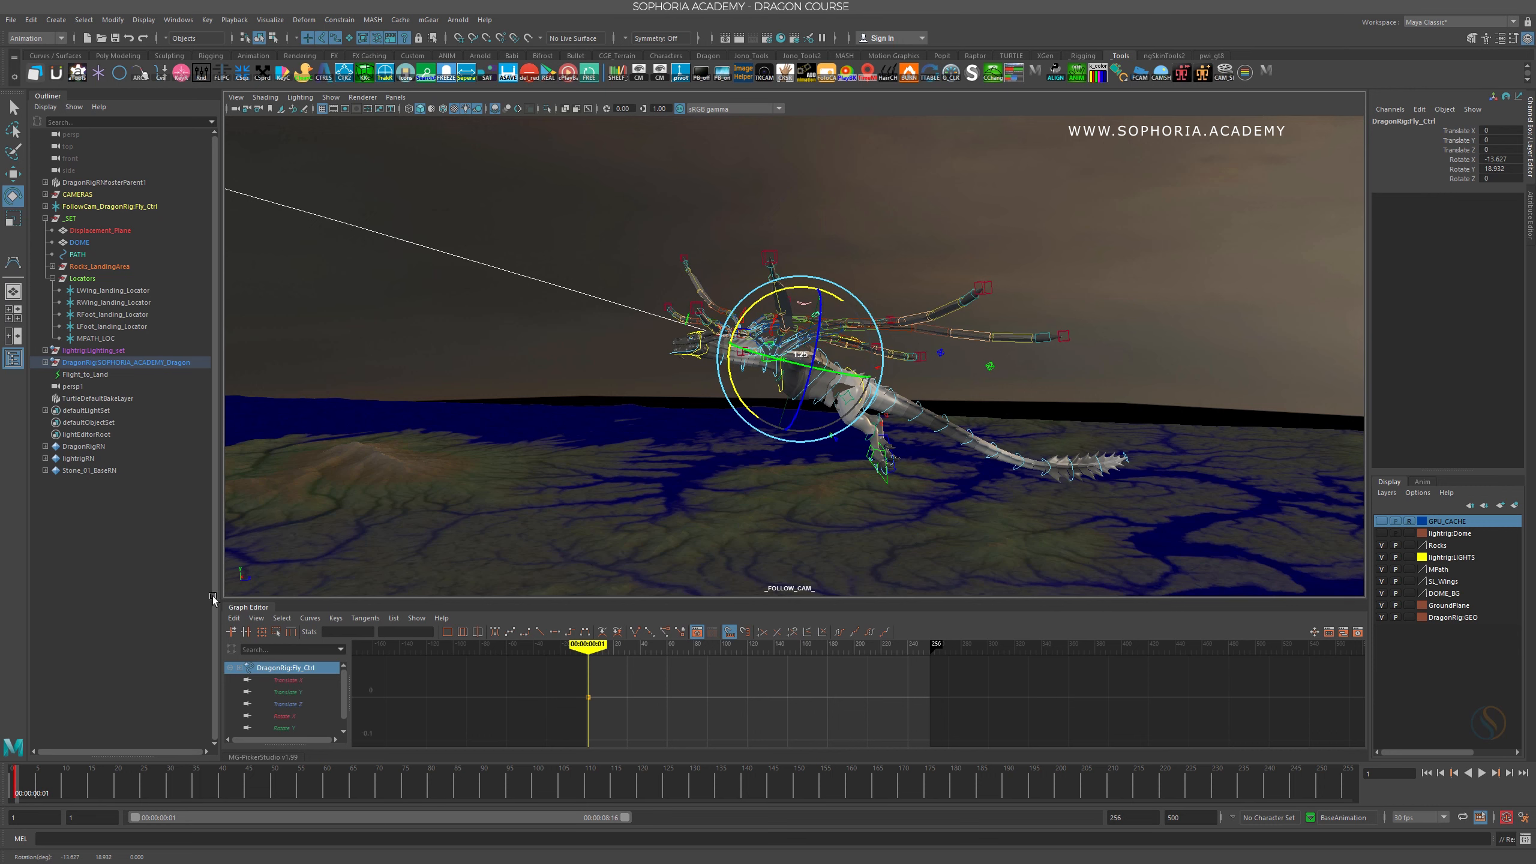
alt+drag(1013, 370, 859, 357)
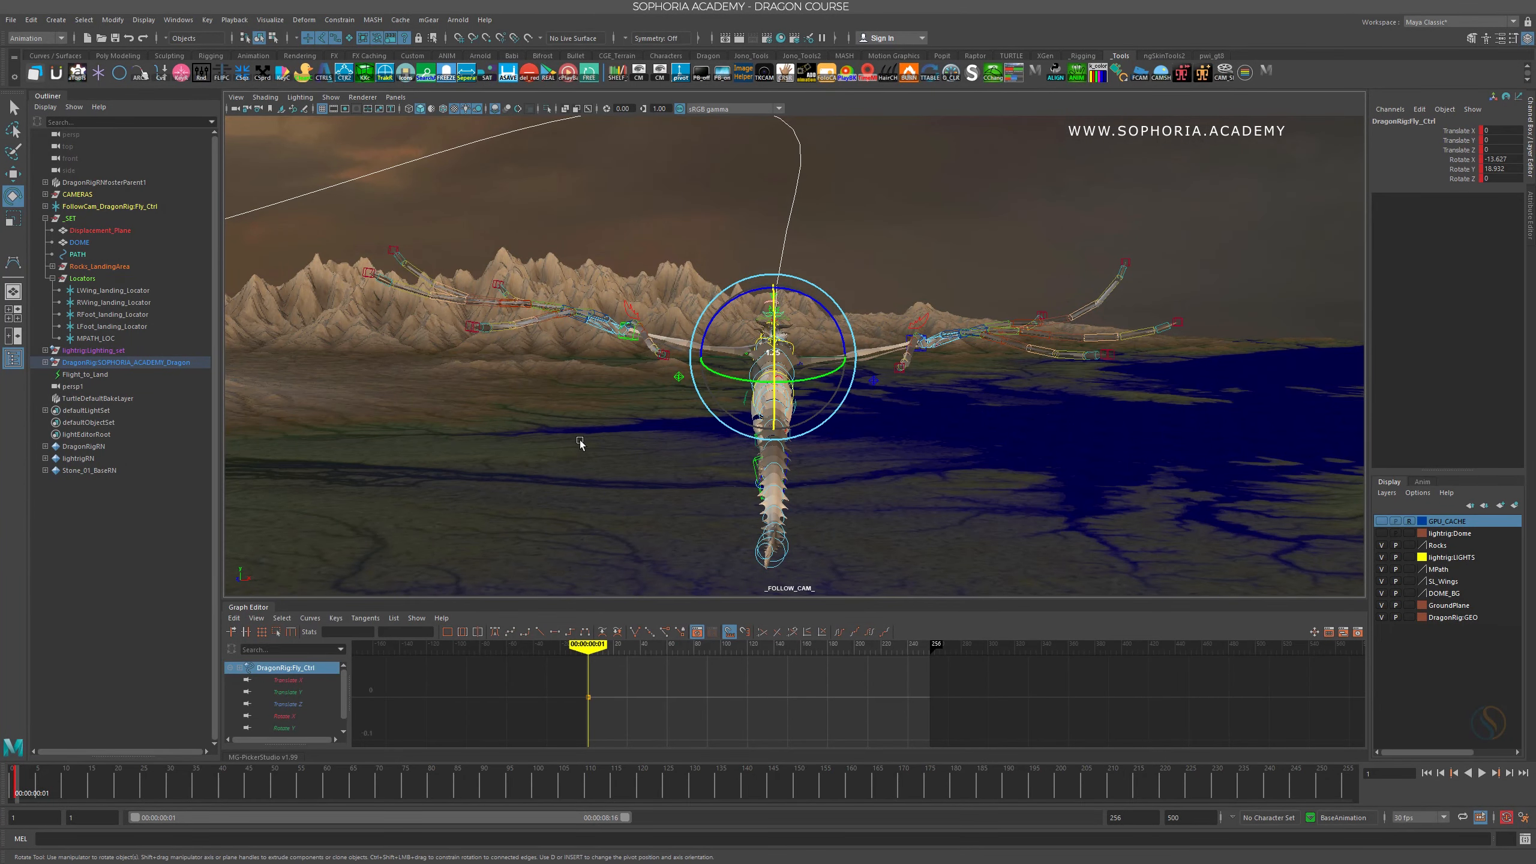
Key Fly_Ctrl at frame 25 with rotations of about -21.3 in X, 13.6 in Y and 3.2 in Z
key(alt+v)
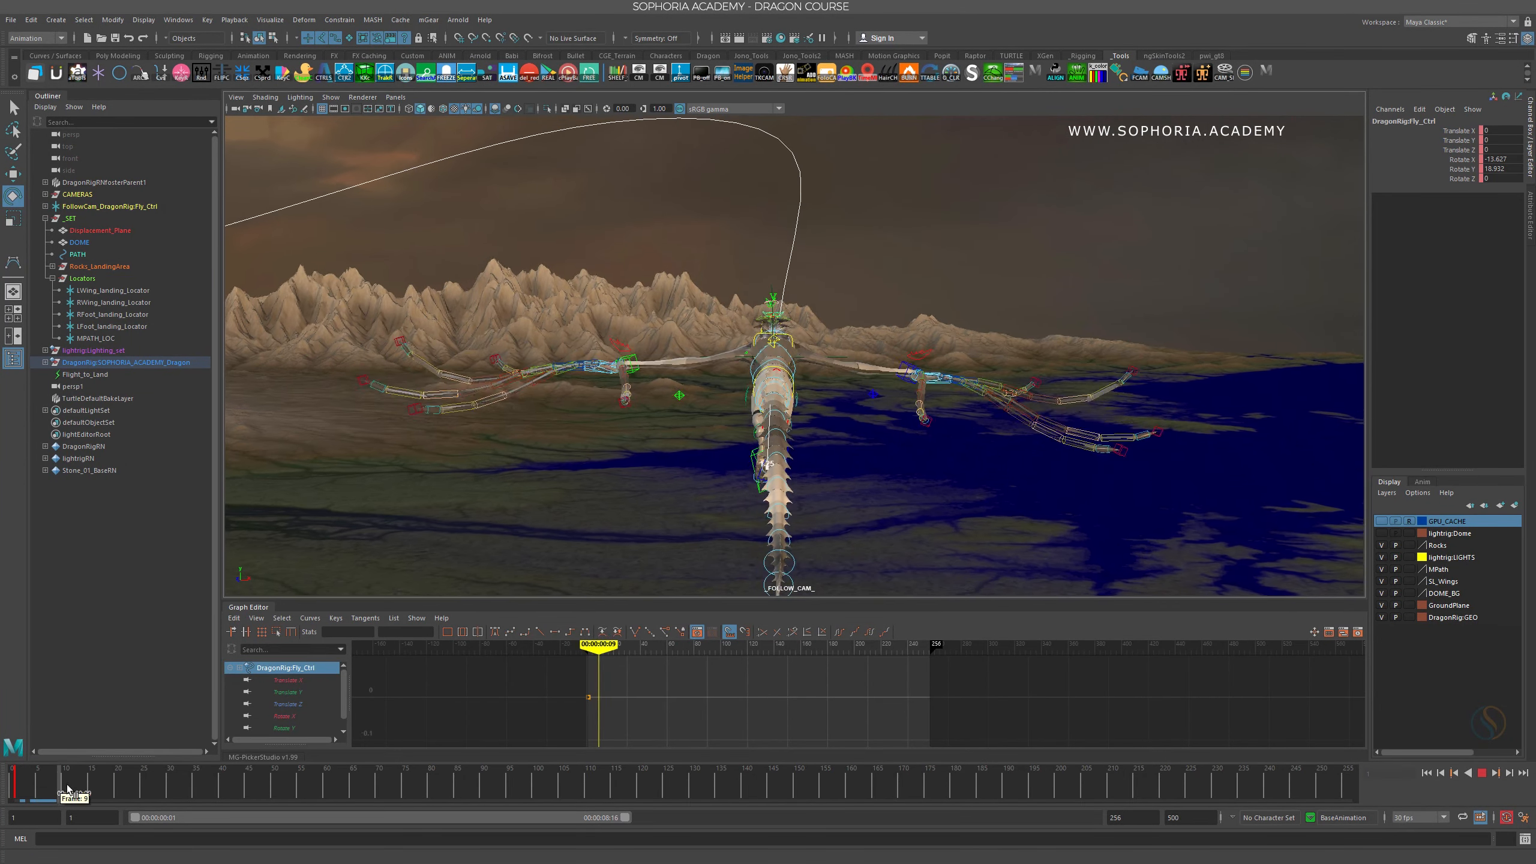
drag(68, 789, 142, 791)
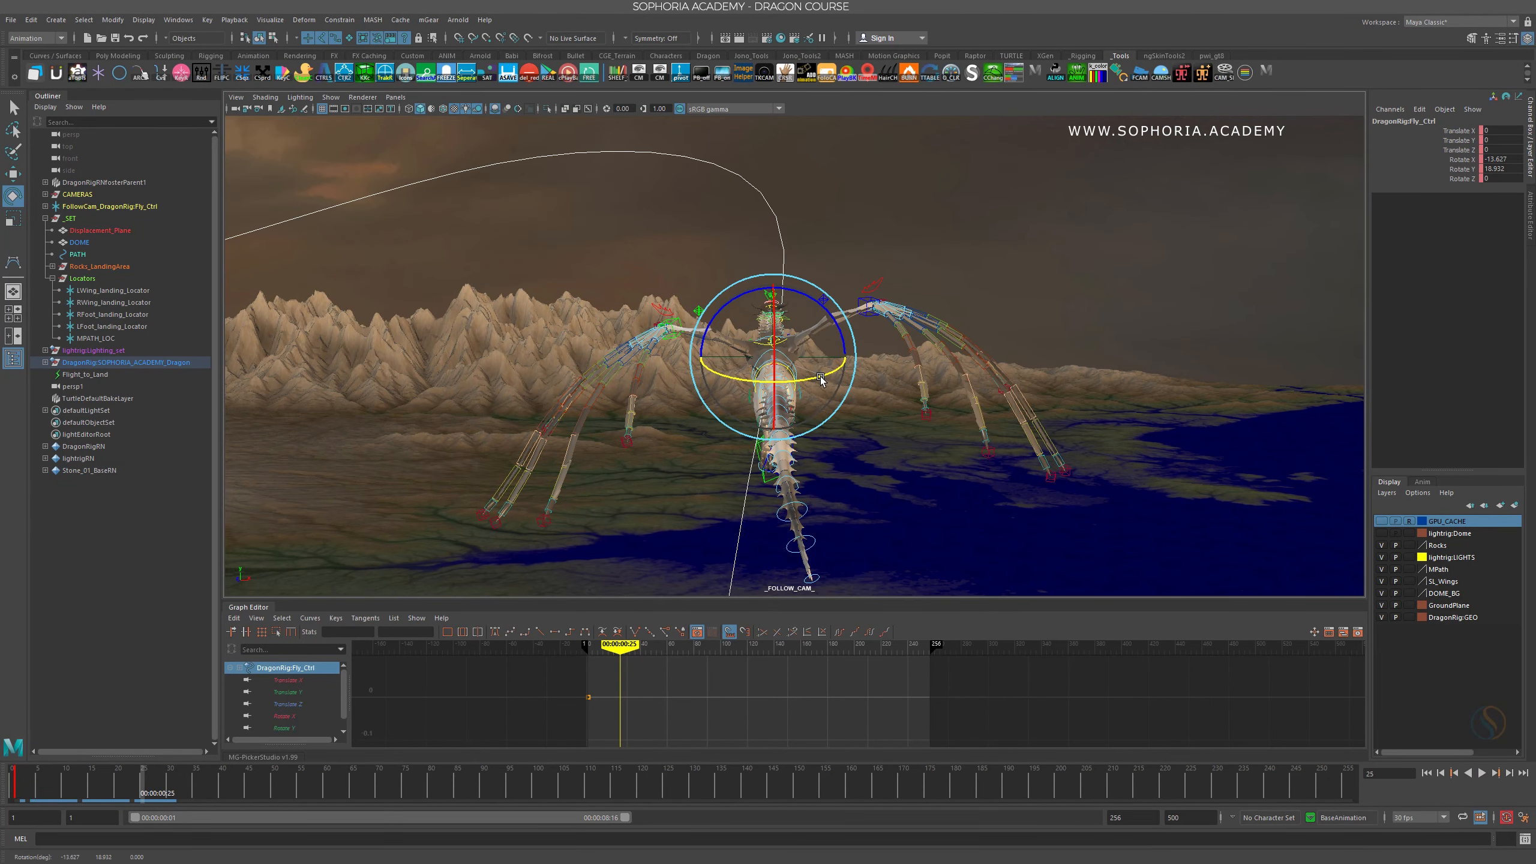
mouse_move(820, 379)
mouse_down()
mouse_move(833, 318)
mouse_move(776, 307)
mouse_move(866, 456)
mouse_move(858, 340)
mouse_move(826, 346)
mouse_move(799, 378)
mouse_up()
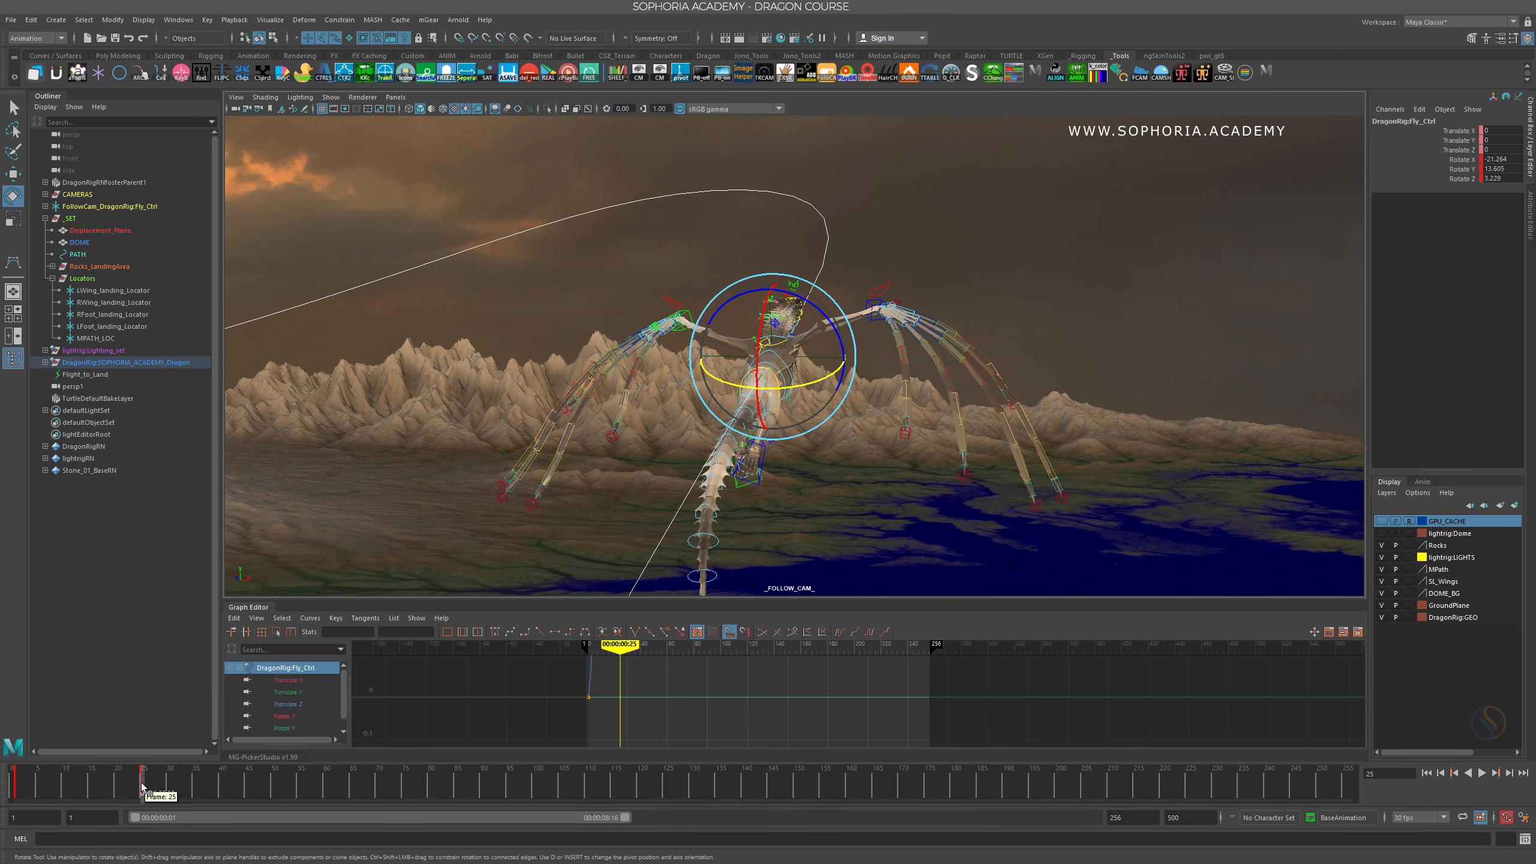
Bank Fly_Ctrl at frame 60 to about -33 in X, 16 in Y and -28 in Z, and frame its curves in the Graph Editor
drag(141, 787, 326, 788)
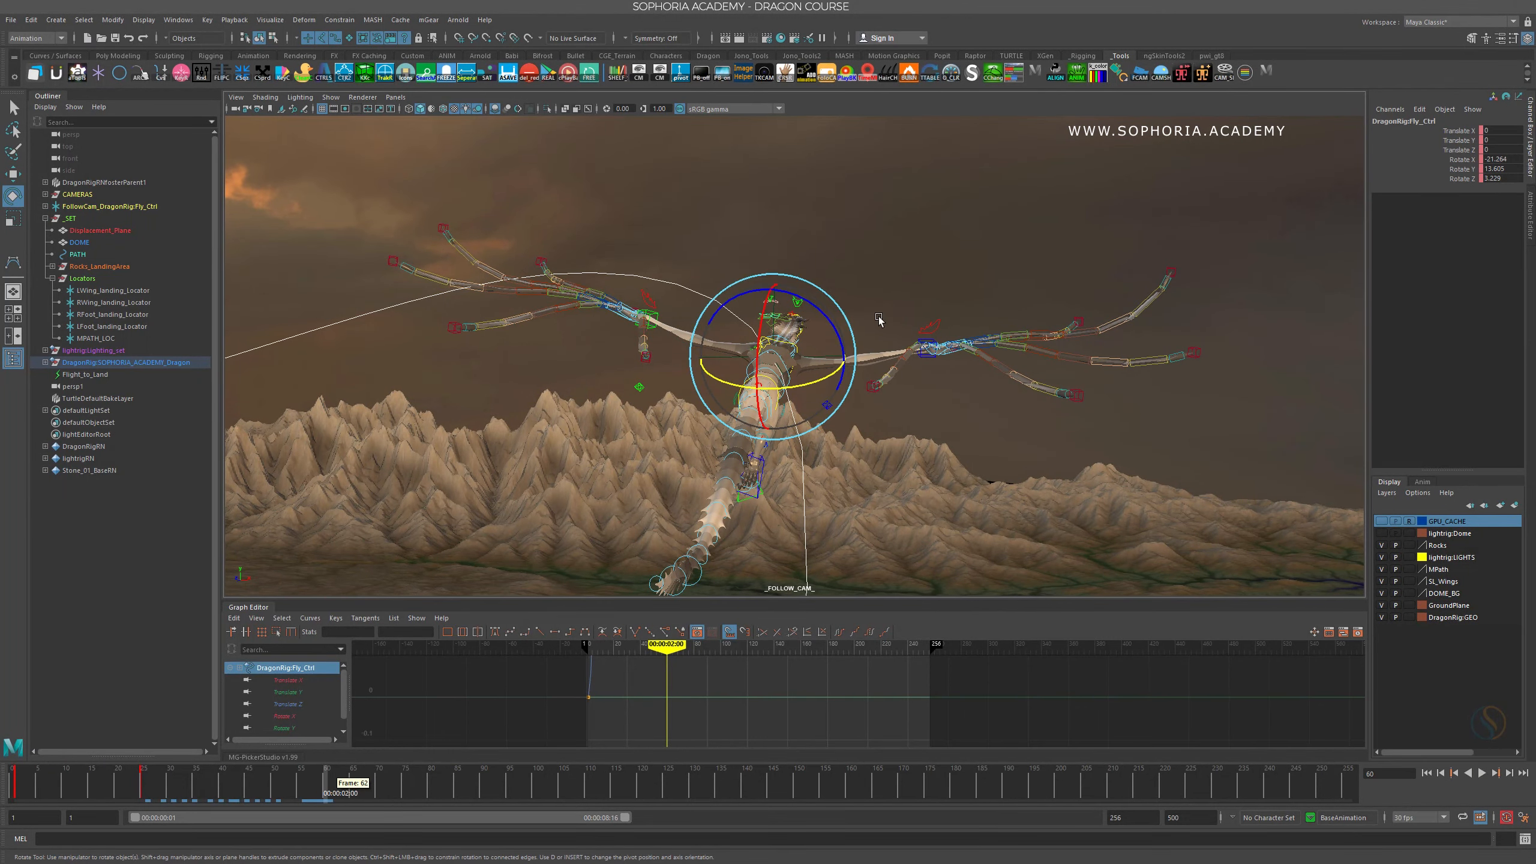
drag(844, 363, 792, 382)
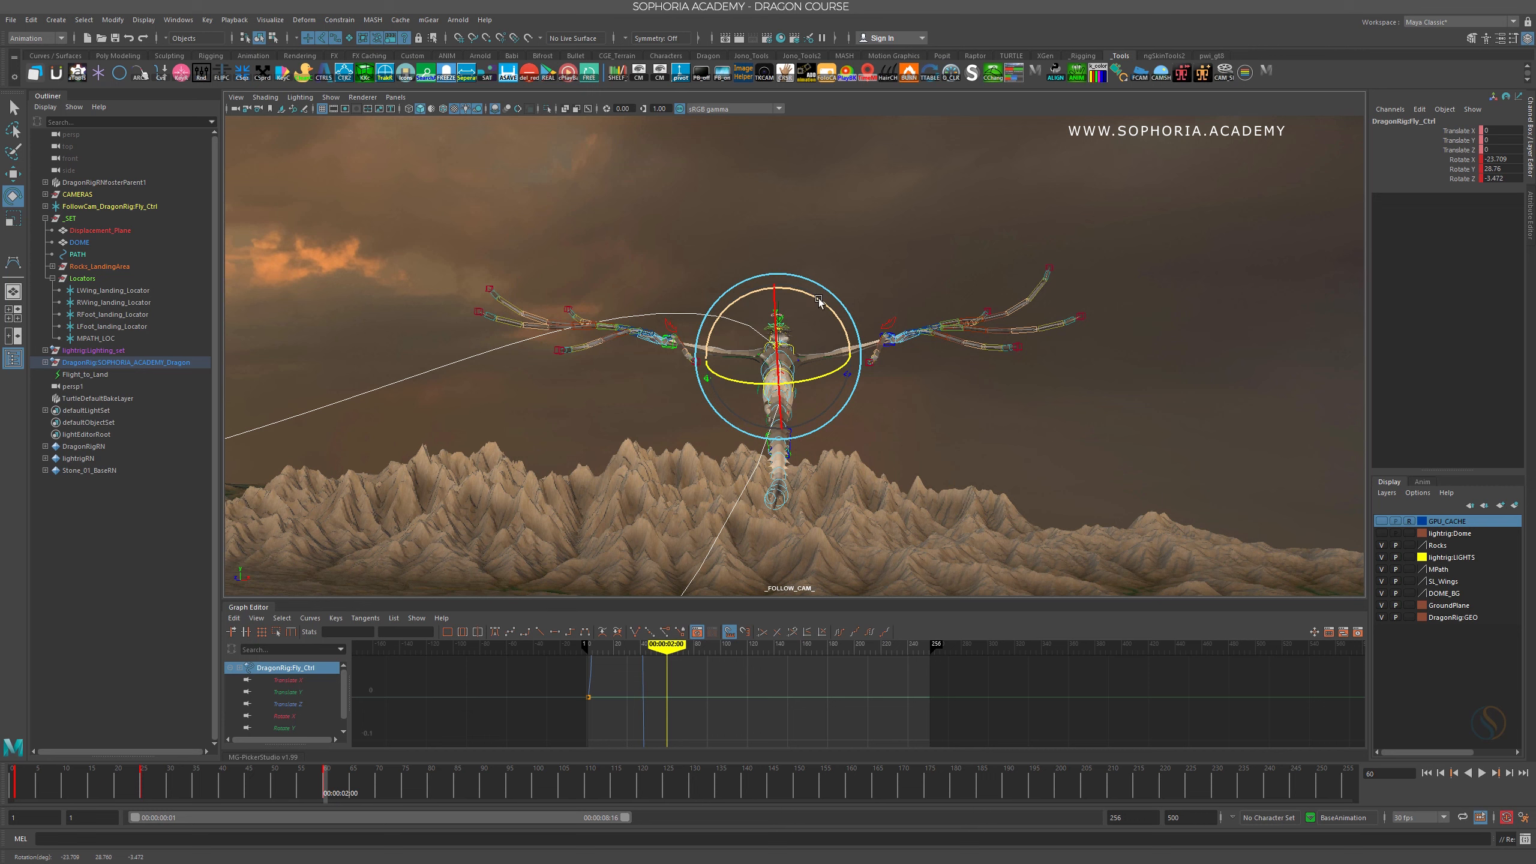
drag(819, 300, 793, 296)
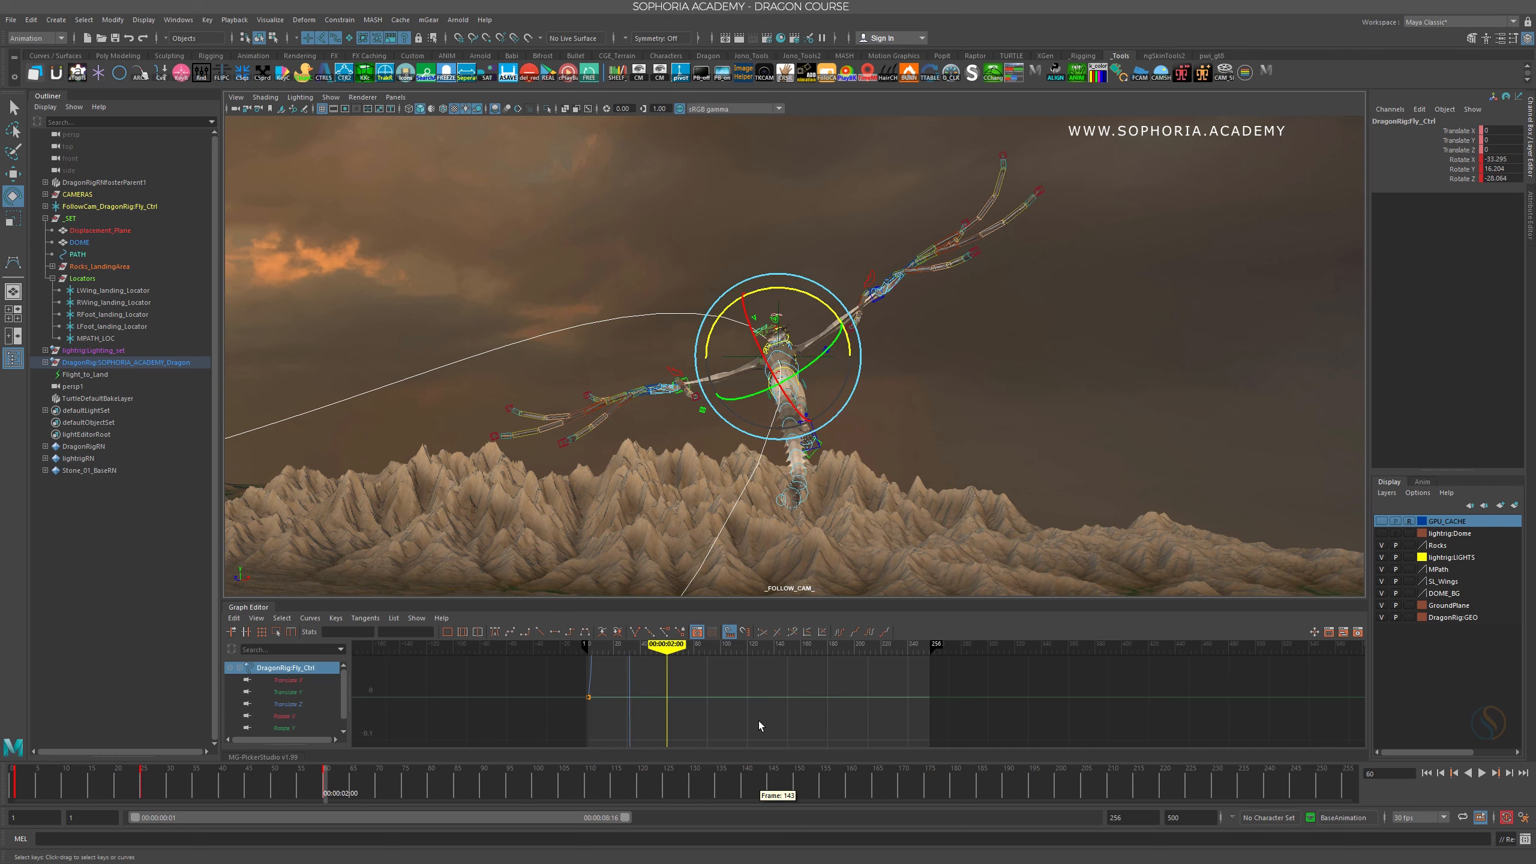
key(f)
scroll(965, 704, down, 5)
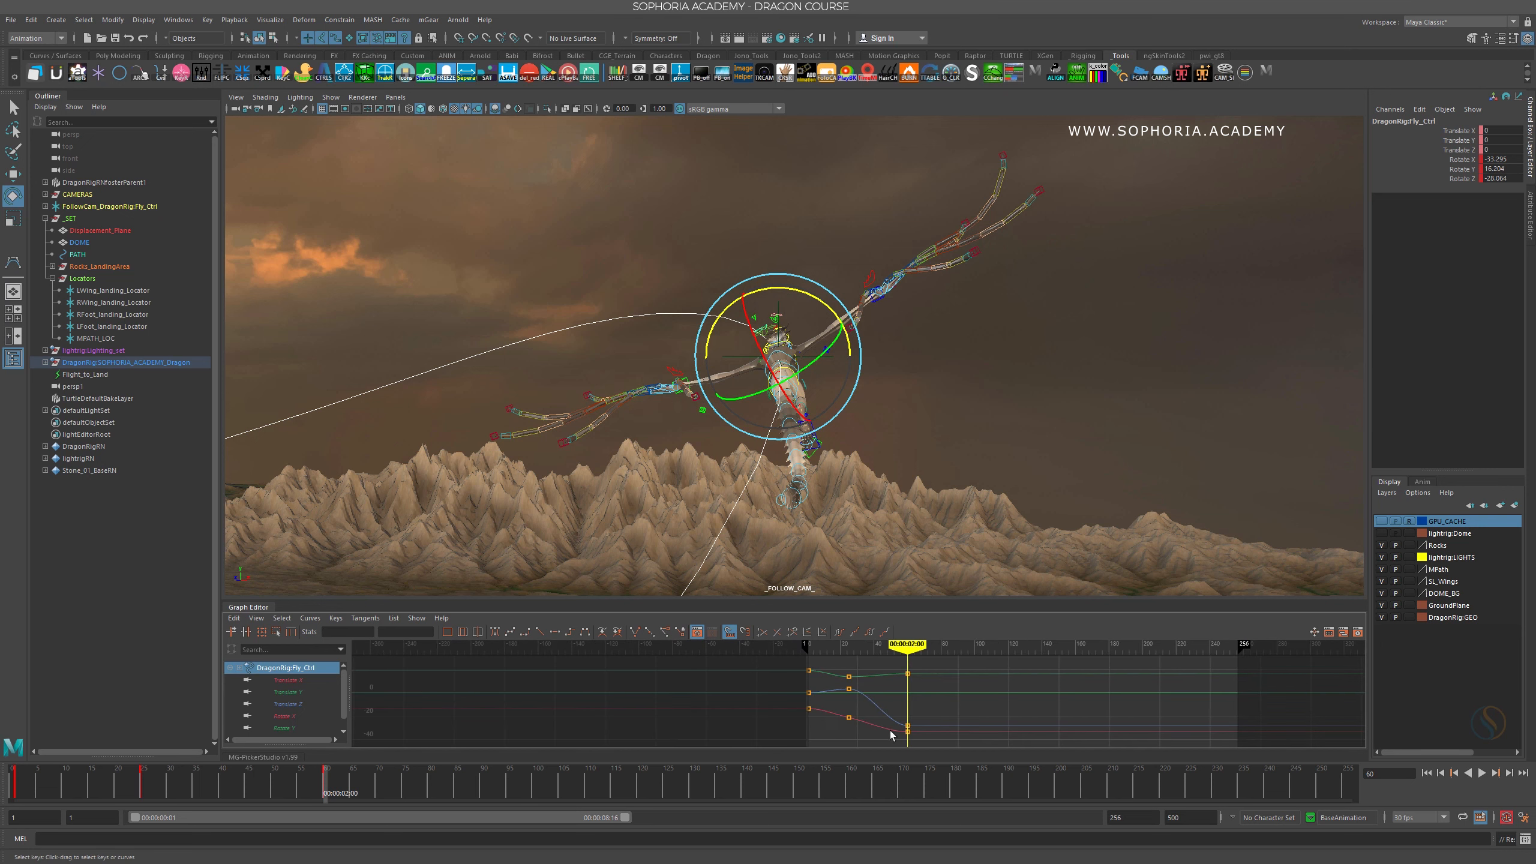
Rotate Fly_Ctrl at frame 90 to follow the path's turn, about -43.6 in X, 40.1 in Y and -49.2 in Z
drag(290, 783, 511, 781)
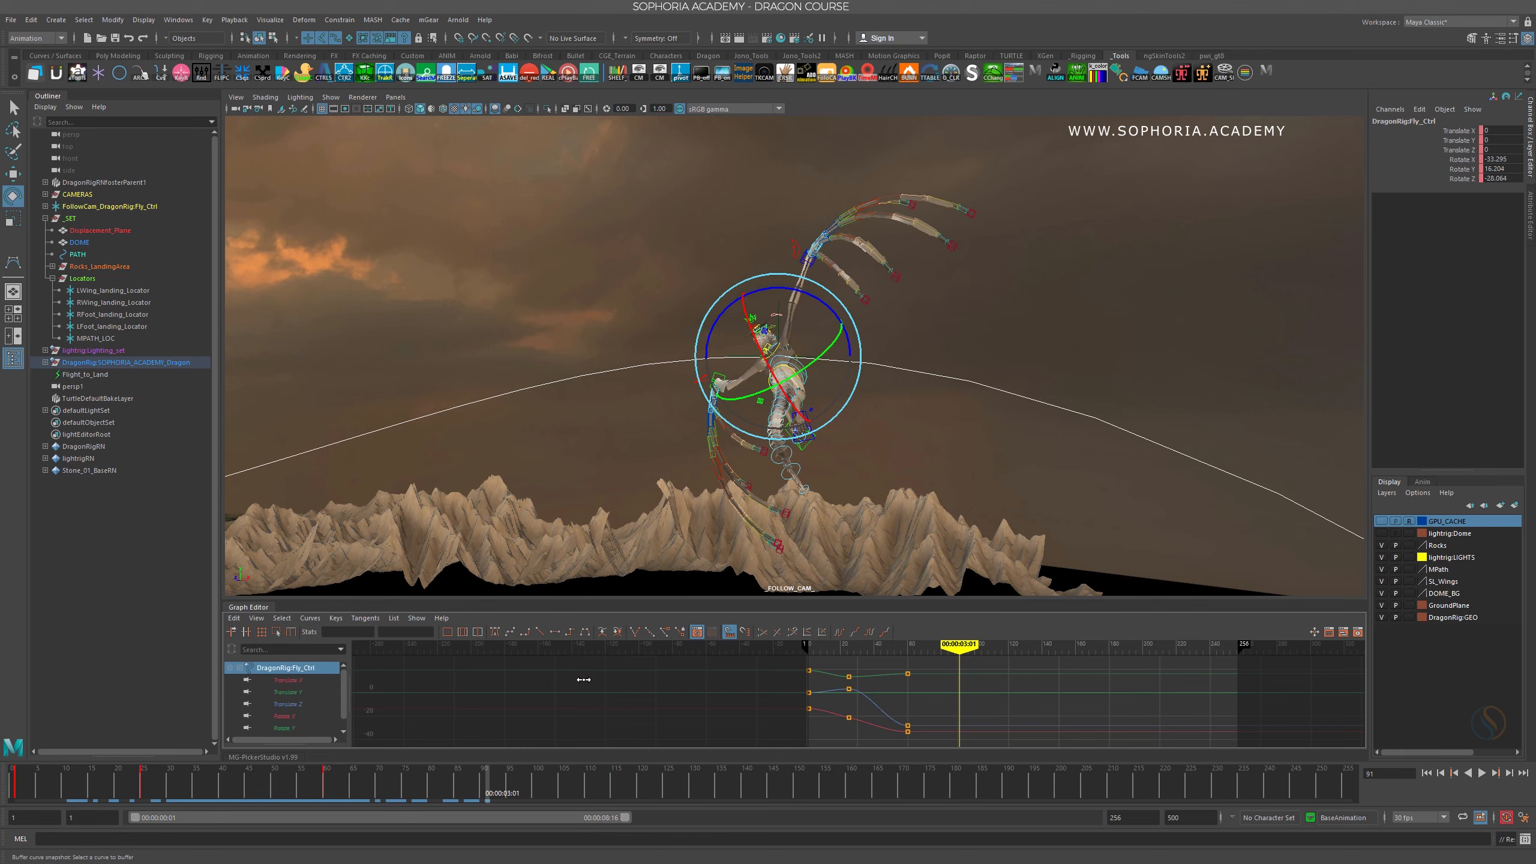
click(483, 777)
key(e)
mouse_move(943, 484)
alt+mouse_down()
mouse_move(931, 495)
mouse_move(932, 478)
alt+mouse_up()
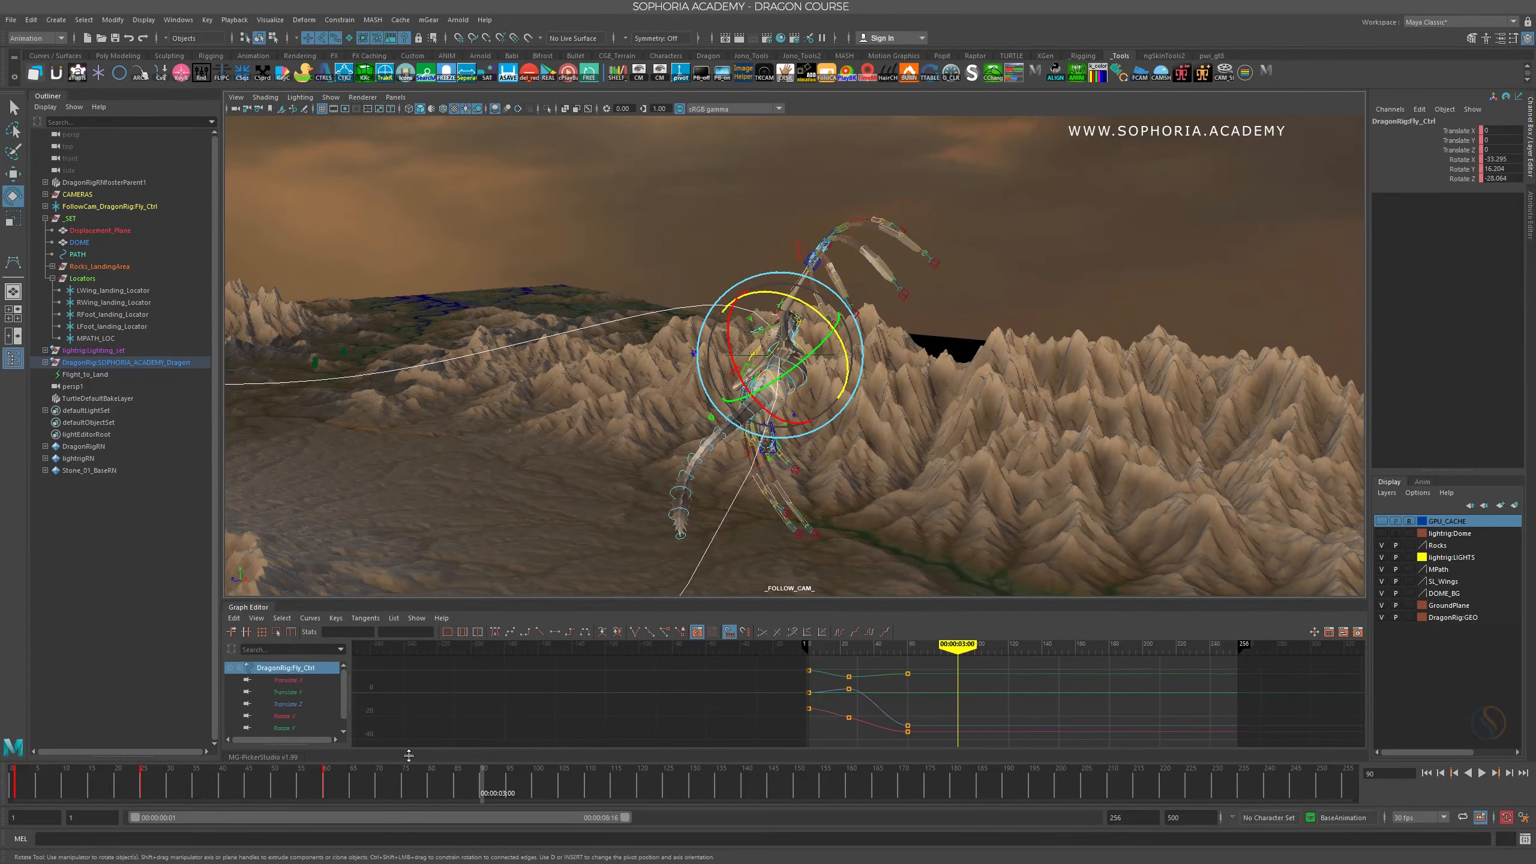
click(326, 783)
drag(337, 788, 483, 786)
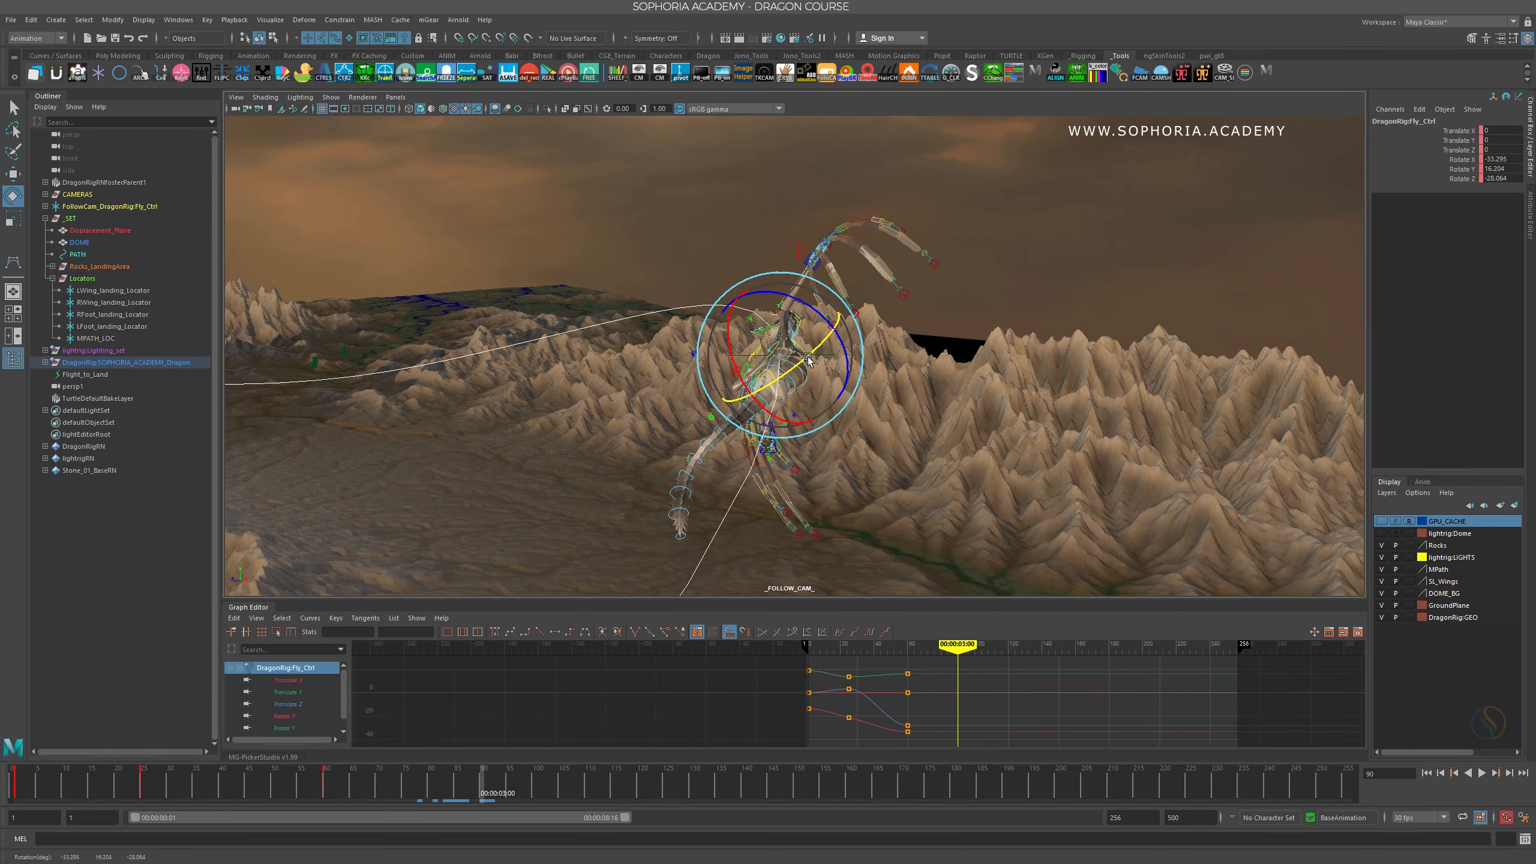
drag(847, 362, 834, 342)
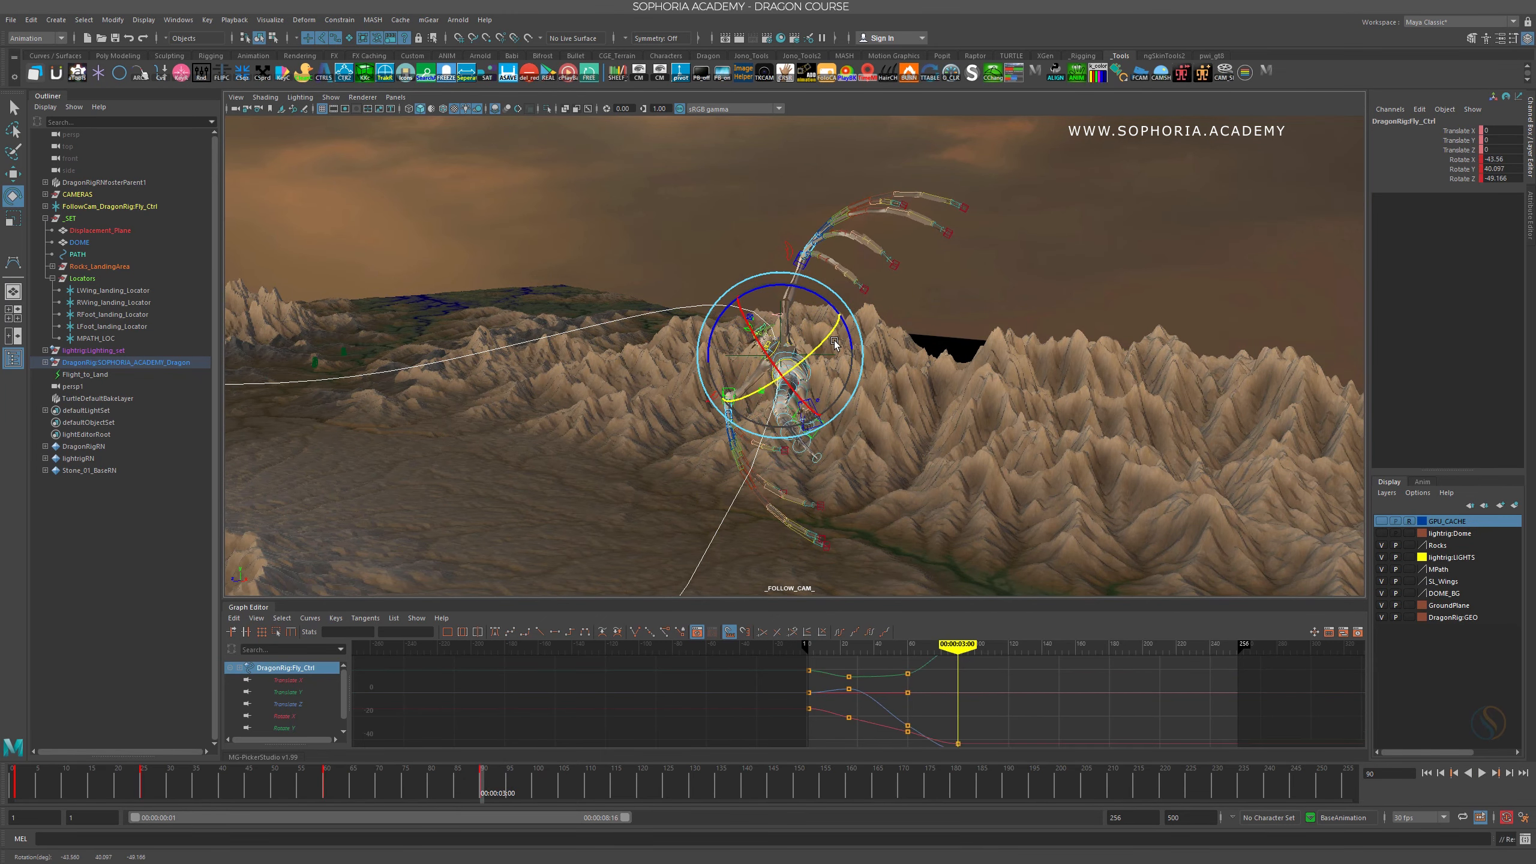
alt+drag(803, 406, 891, 413)
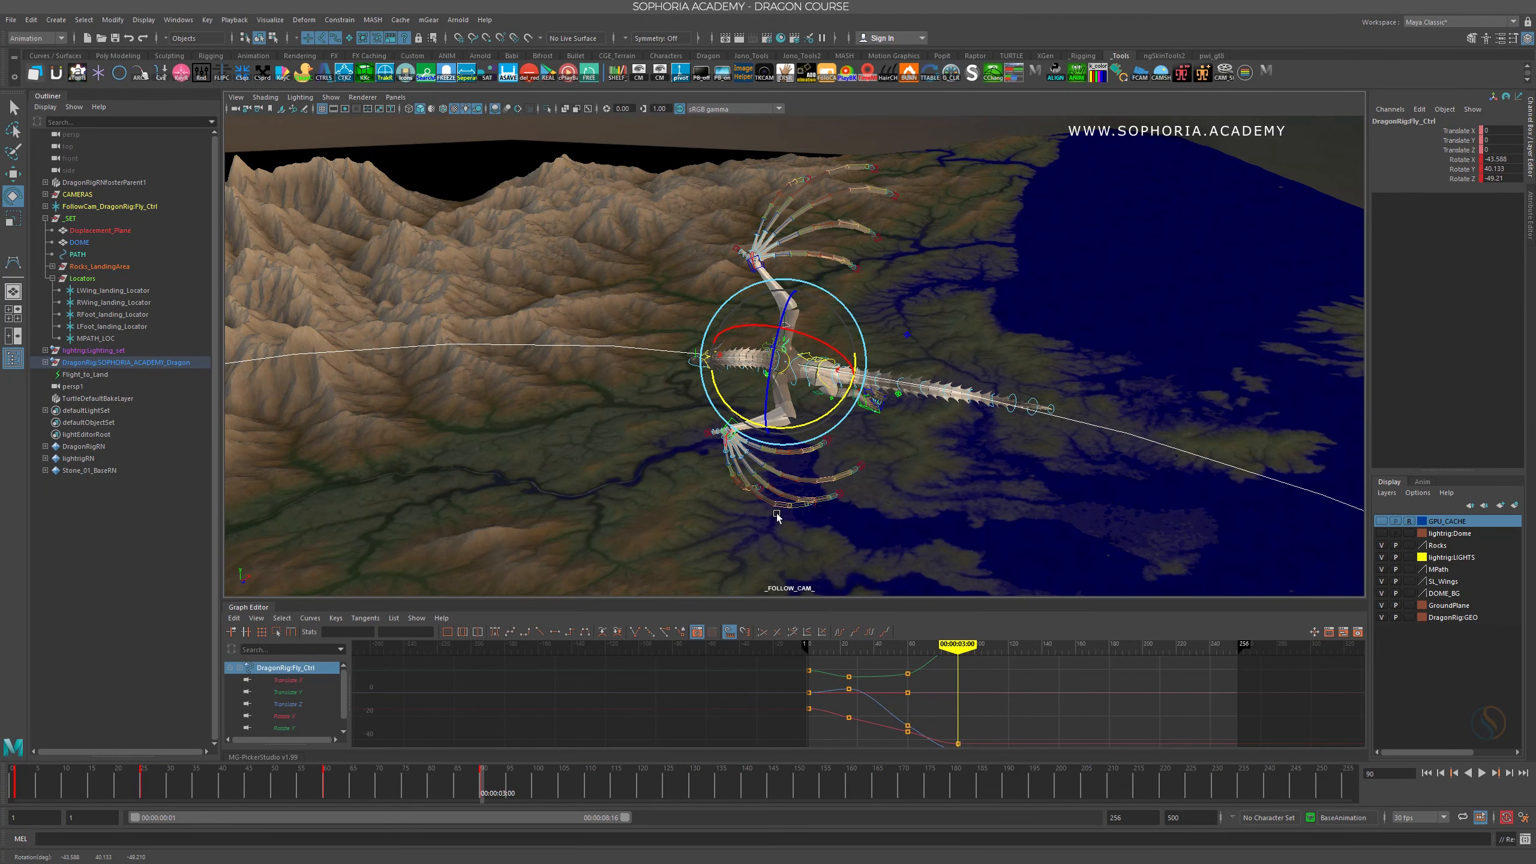
Rotate Fly_Ctrl at frame 120 to align the dragon with the path, about -71 in X, 56 in Y and -86 in Z
scroll(773, 671, down, 5)
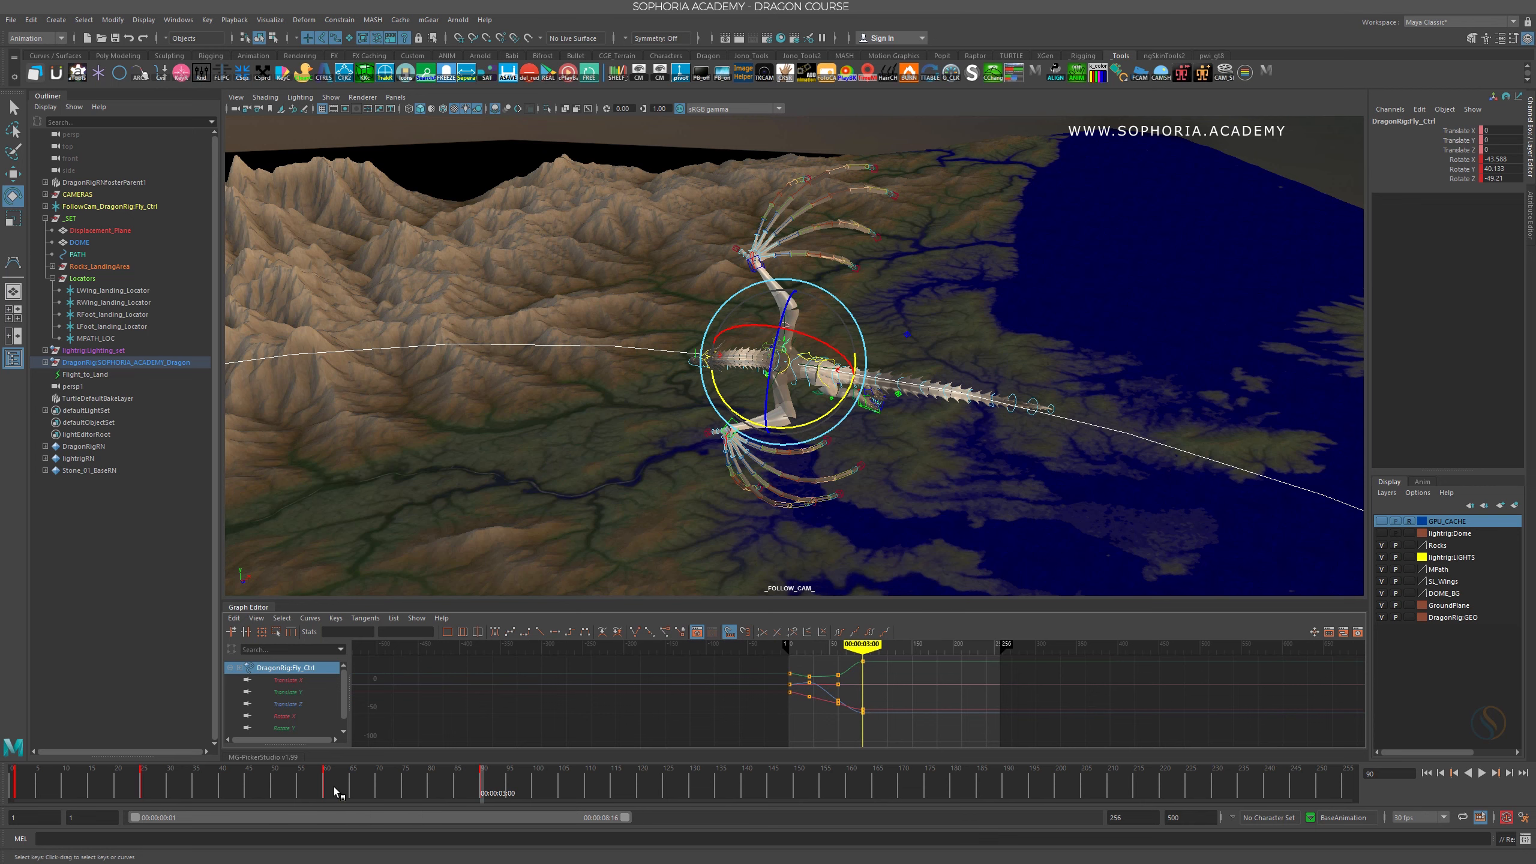
drag(334, 791, 448, 791)
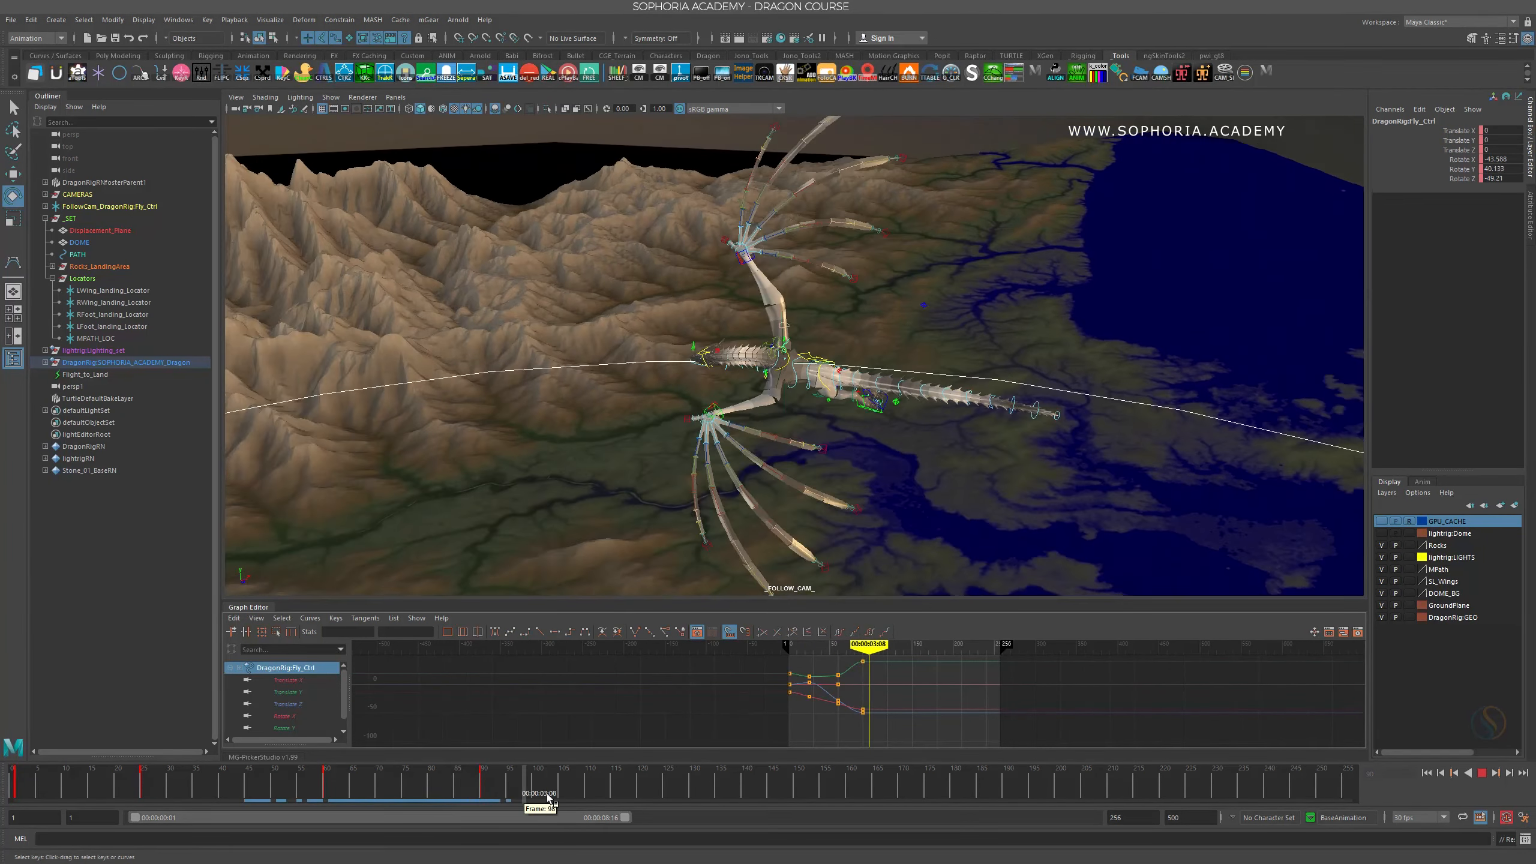
drag(547, 797, 641, 779)
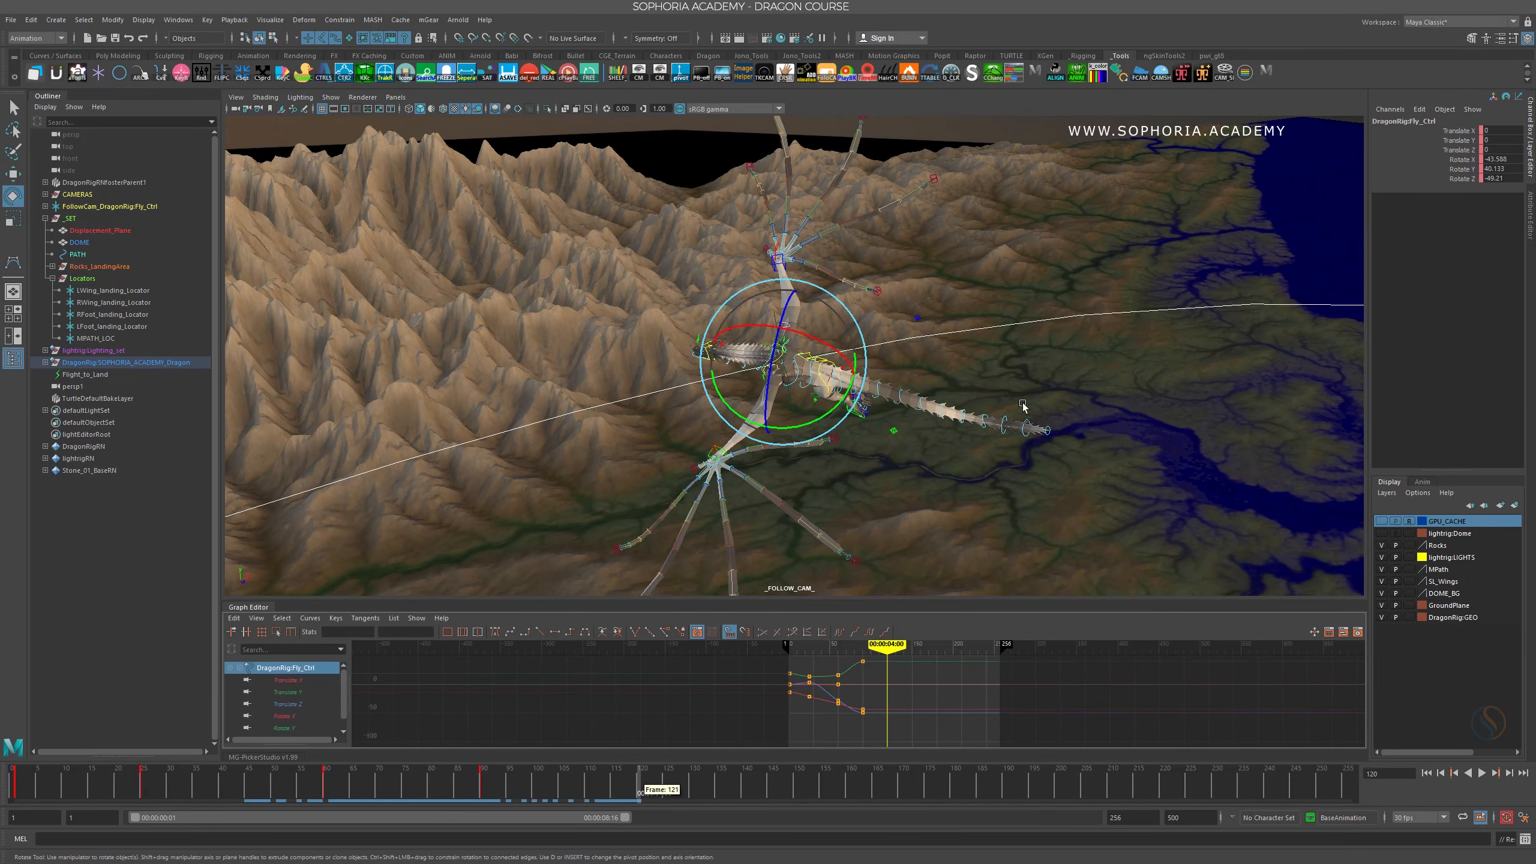
alt+drag(1022, 407, 909, 410)
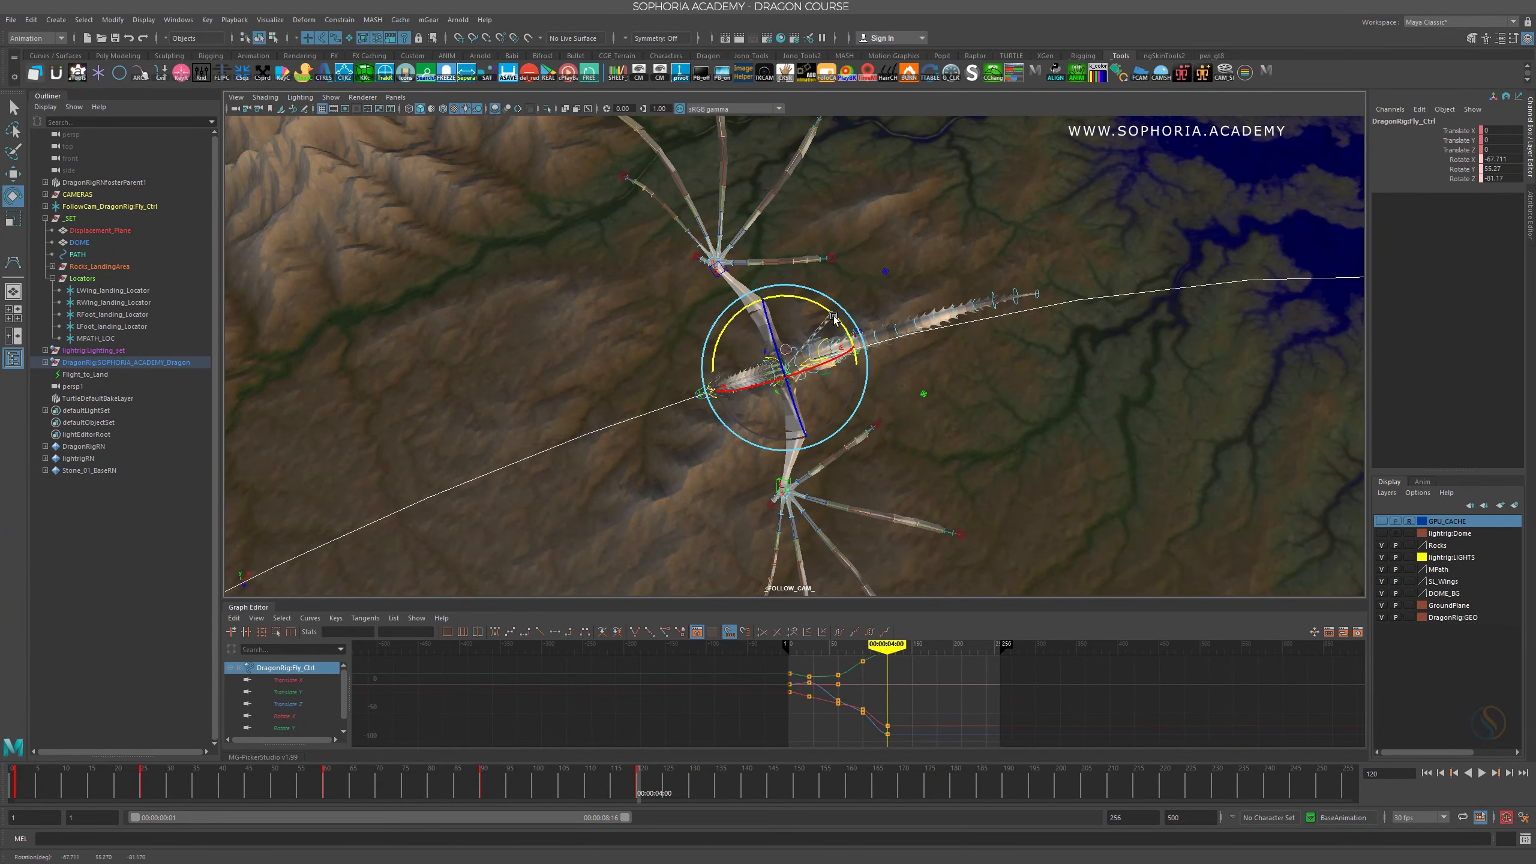
Rotate Fly_Ctrl at frame 150 along the path to about -90 in X, 58 in Y and -108 in Z
drag(542, 785, 797, 782)
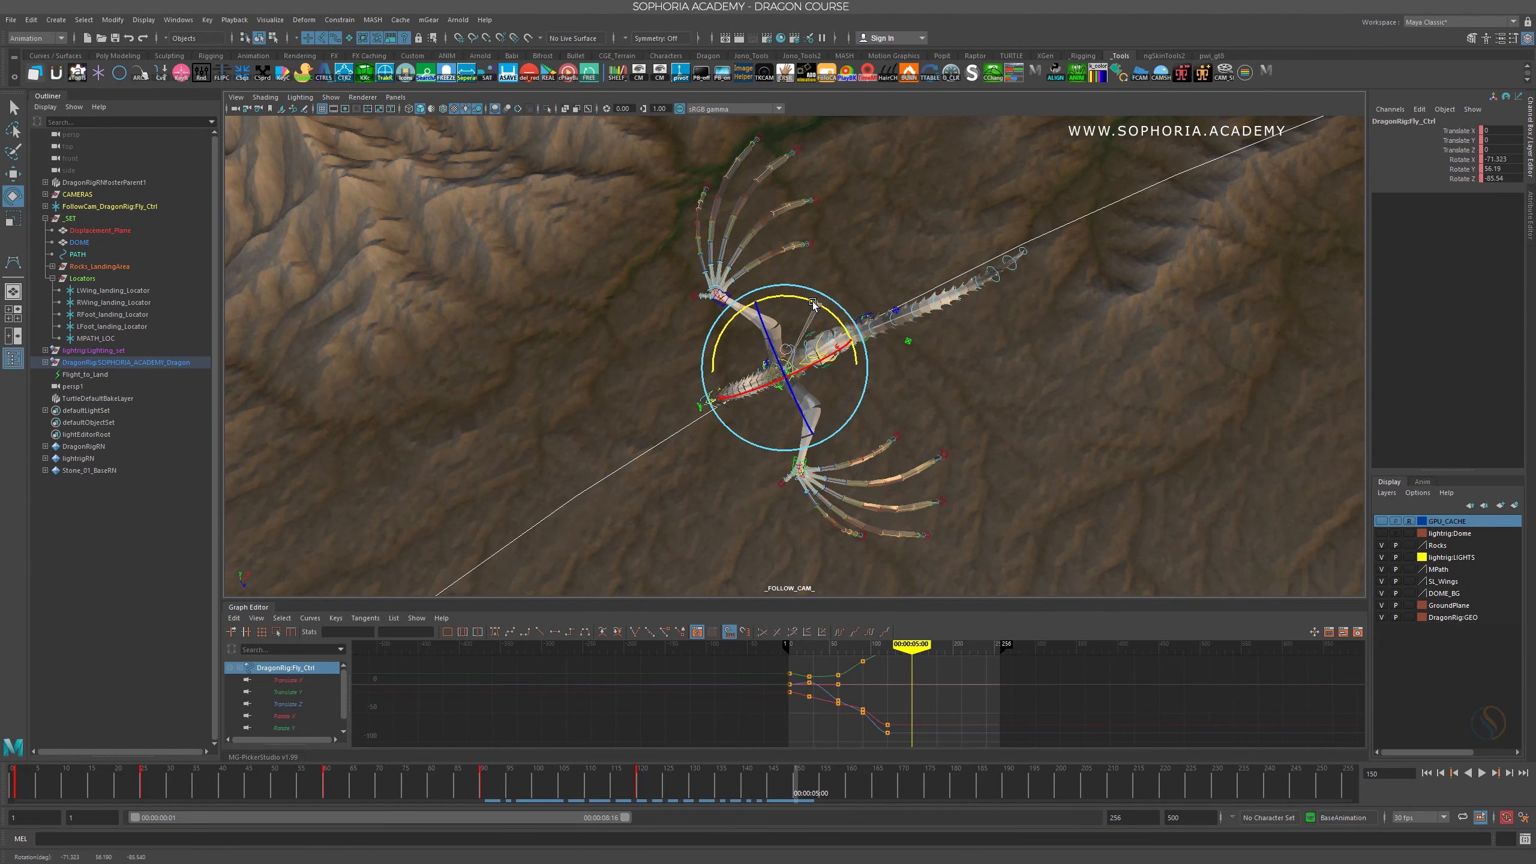
drag(810, 303, 834, 387)
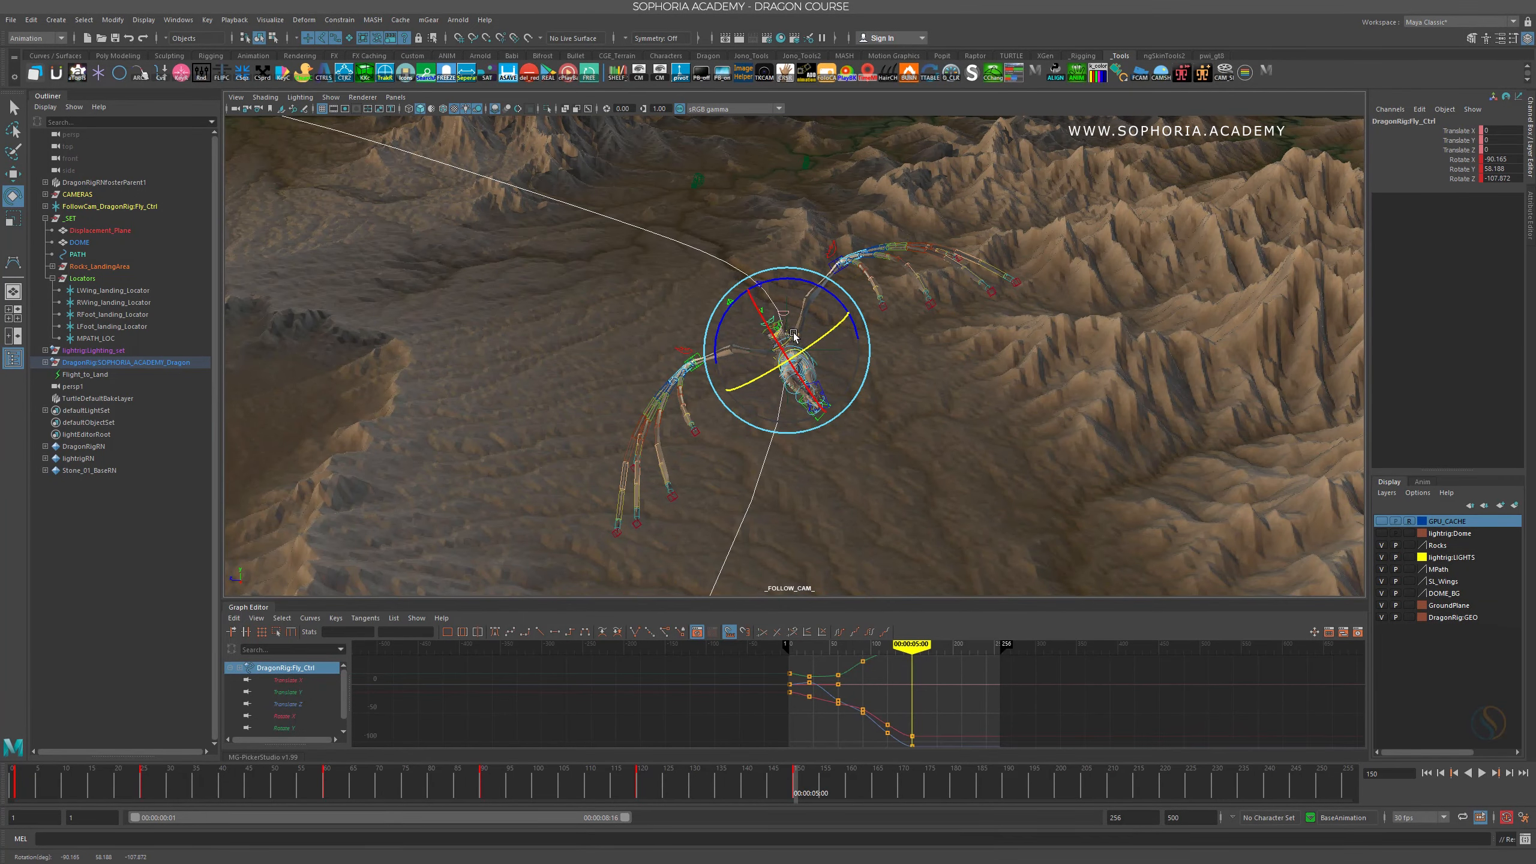